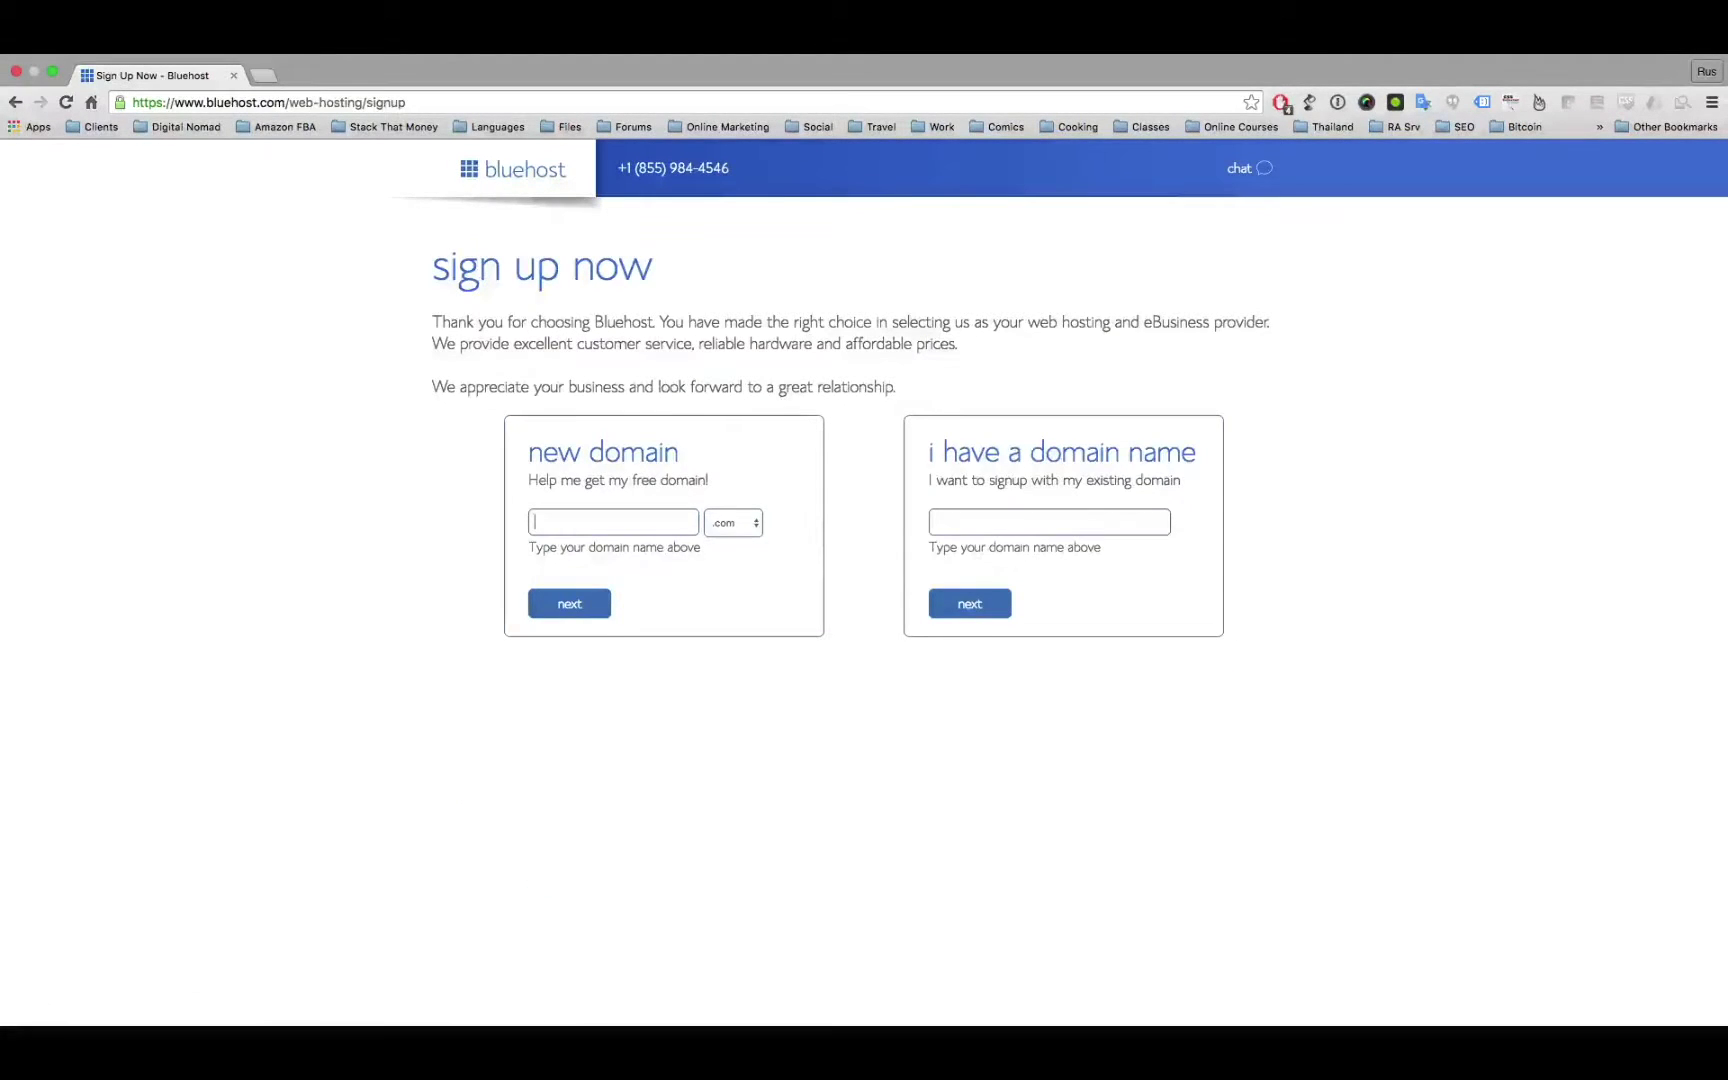
Step: Request the new domain londonbreastenhancement with the .com extension for the hosting sign-up
{"action": "type", "text": "londonbreastenhancement"}
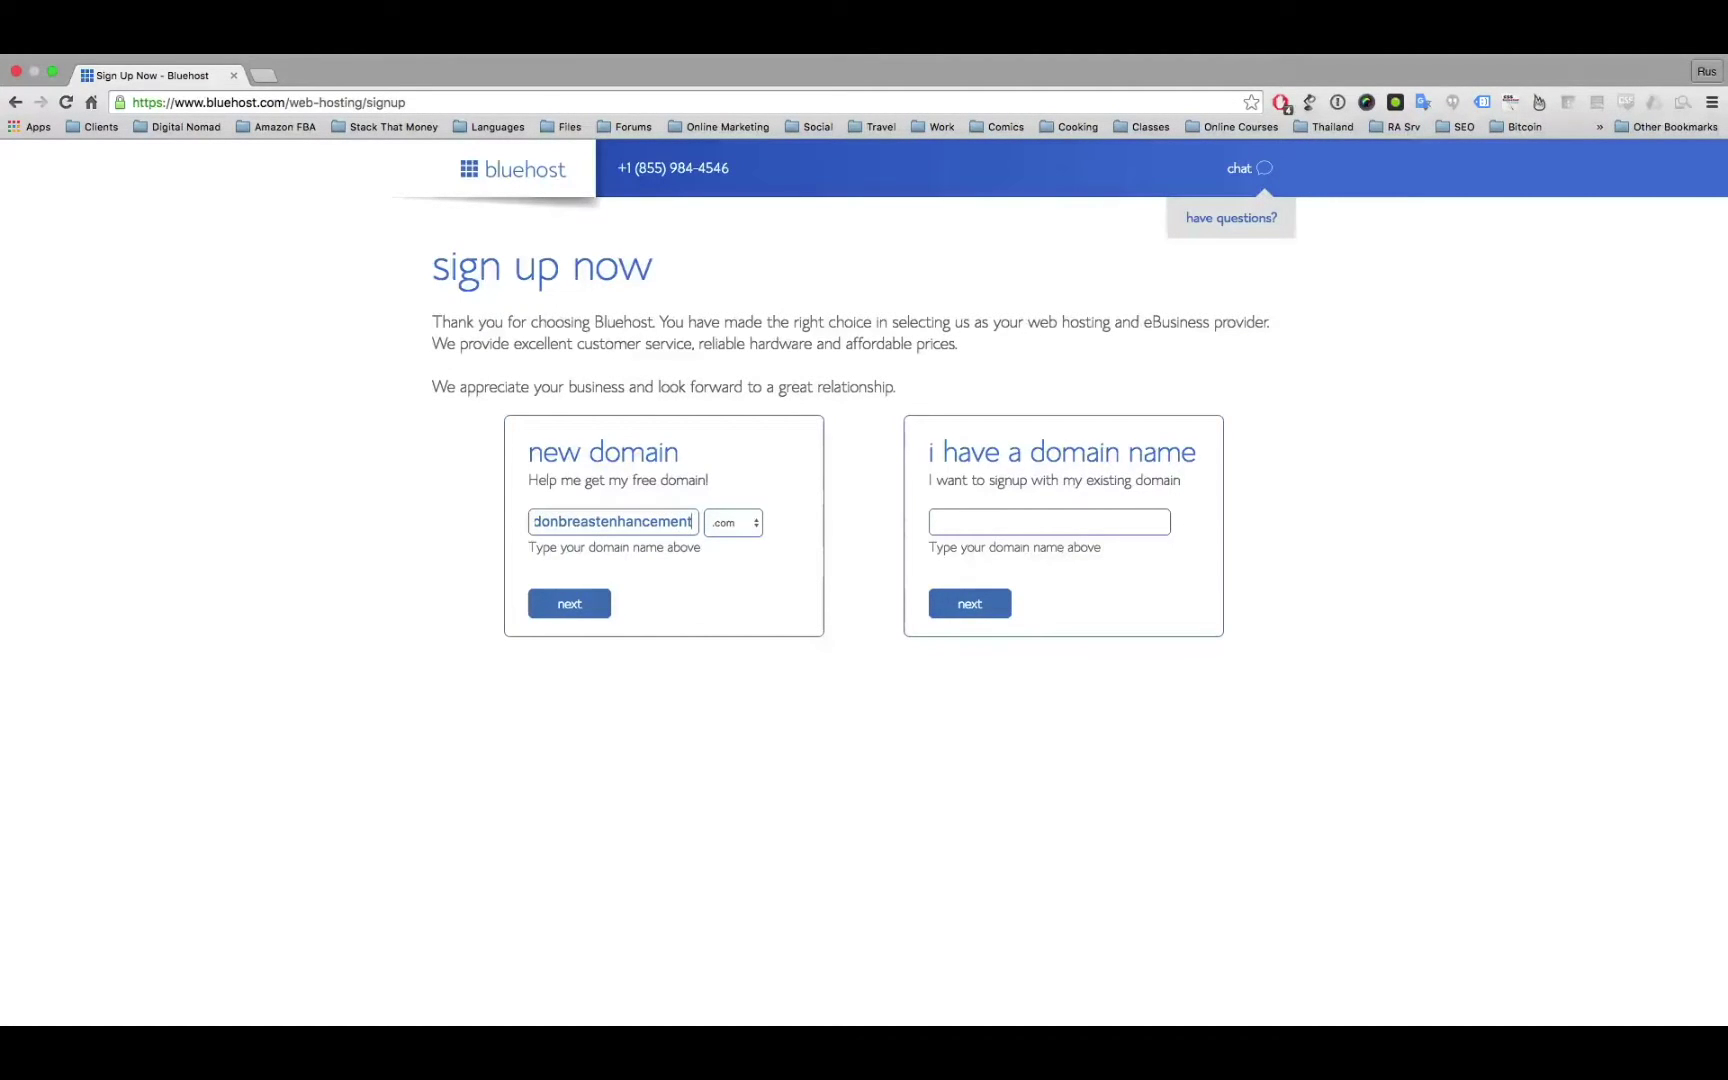
{"action": "key", "text": "Return"}
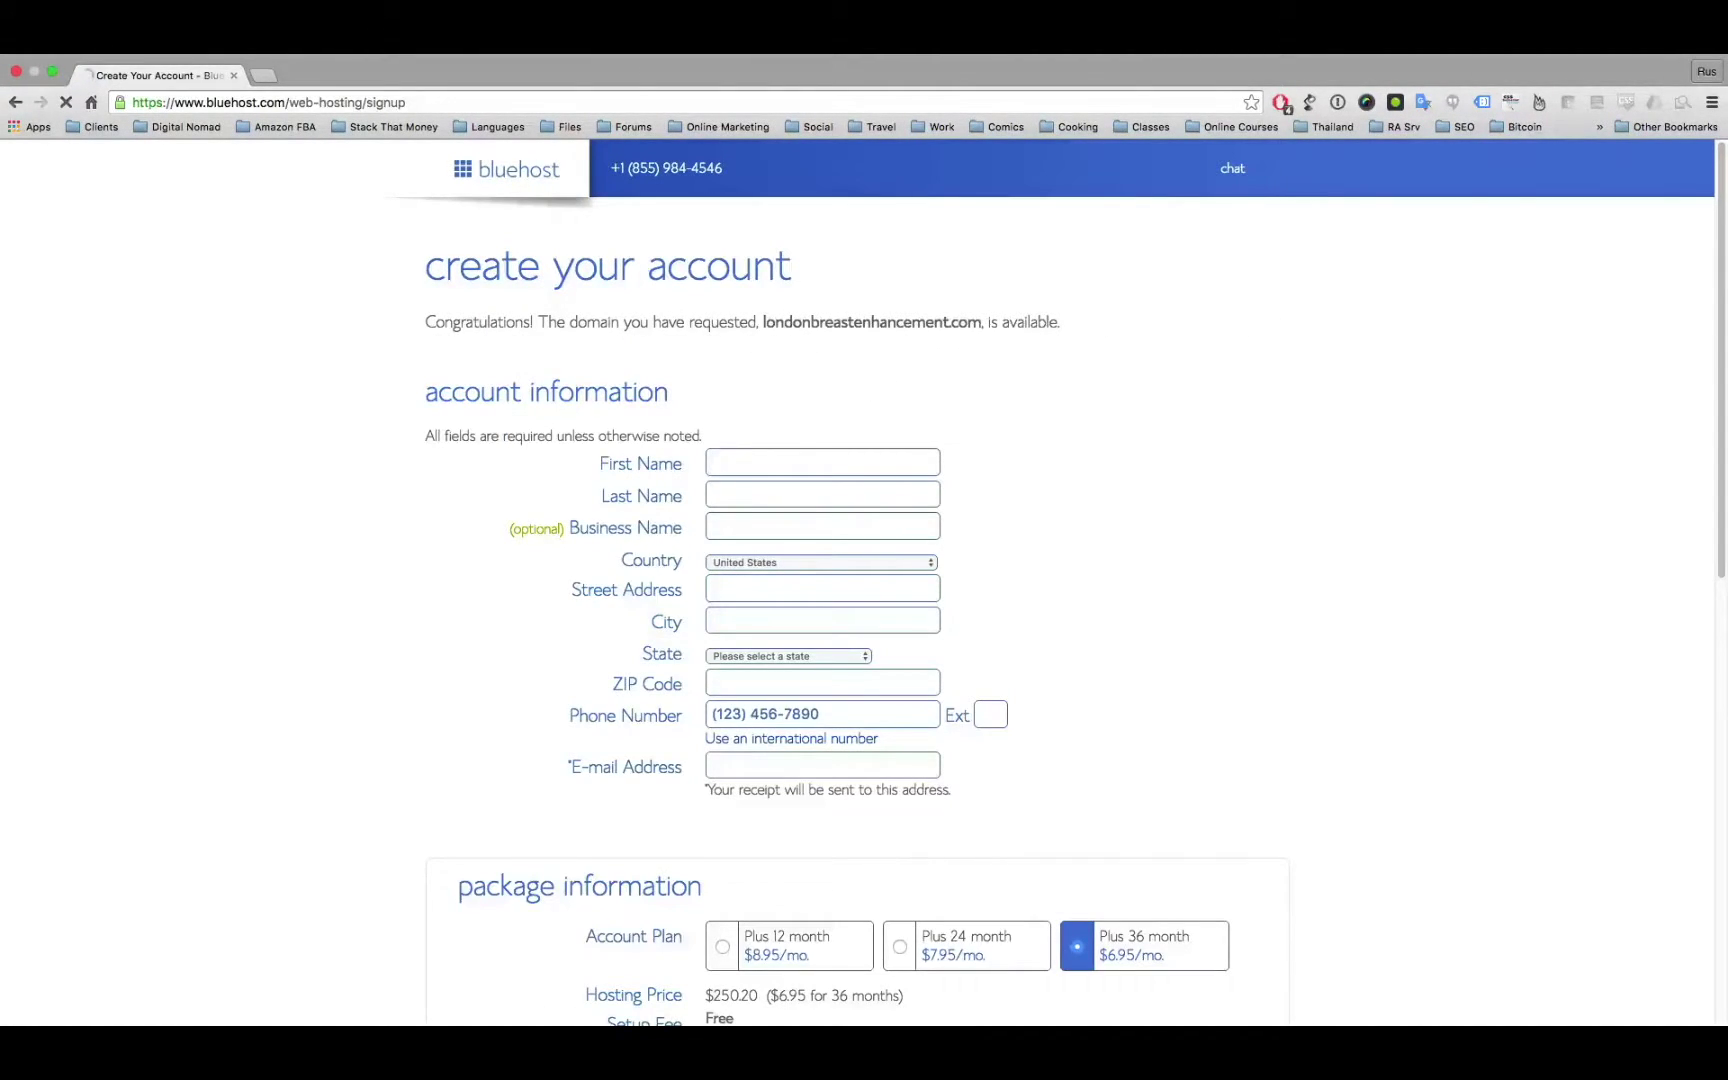
Step: Fill in the account information with the customer's first name, last name and business name, using the saved autofill entry for the address and contact details
{"action": "type", "text": "Rus"}
{"action": "key", "text": "Tab"}
{"action": "type", "text": "An"}
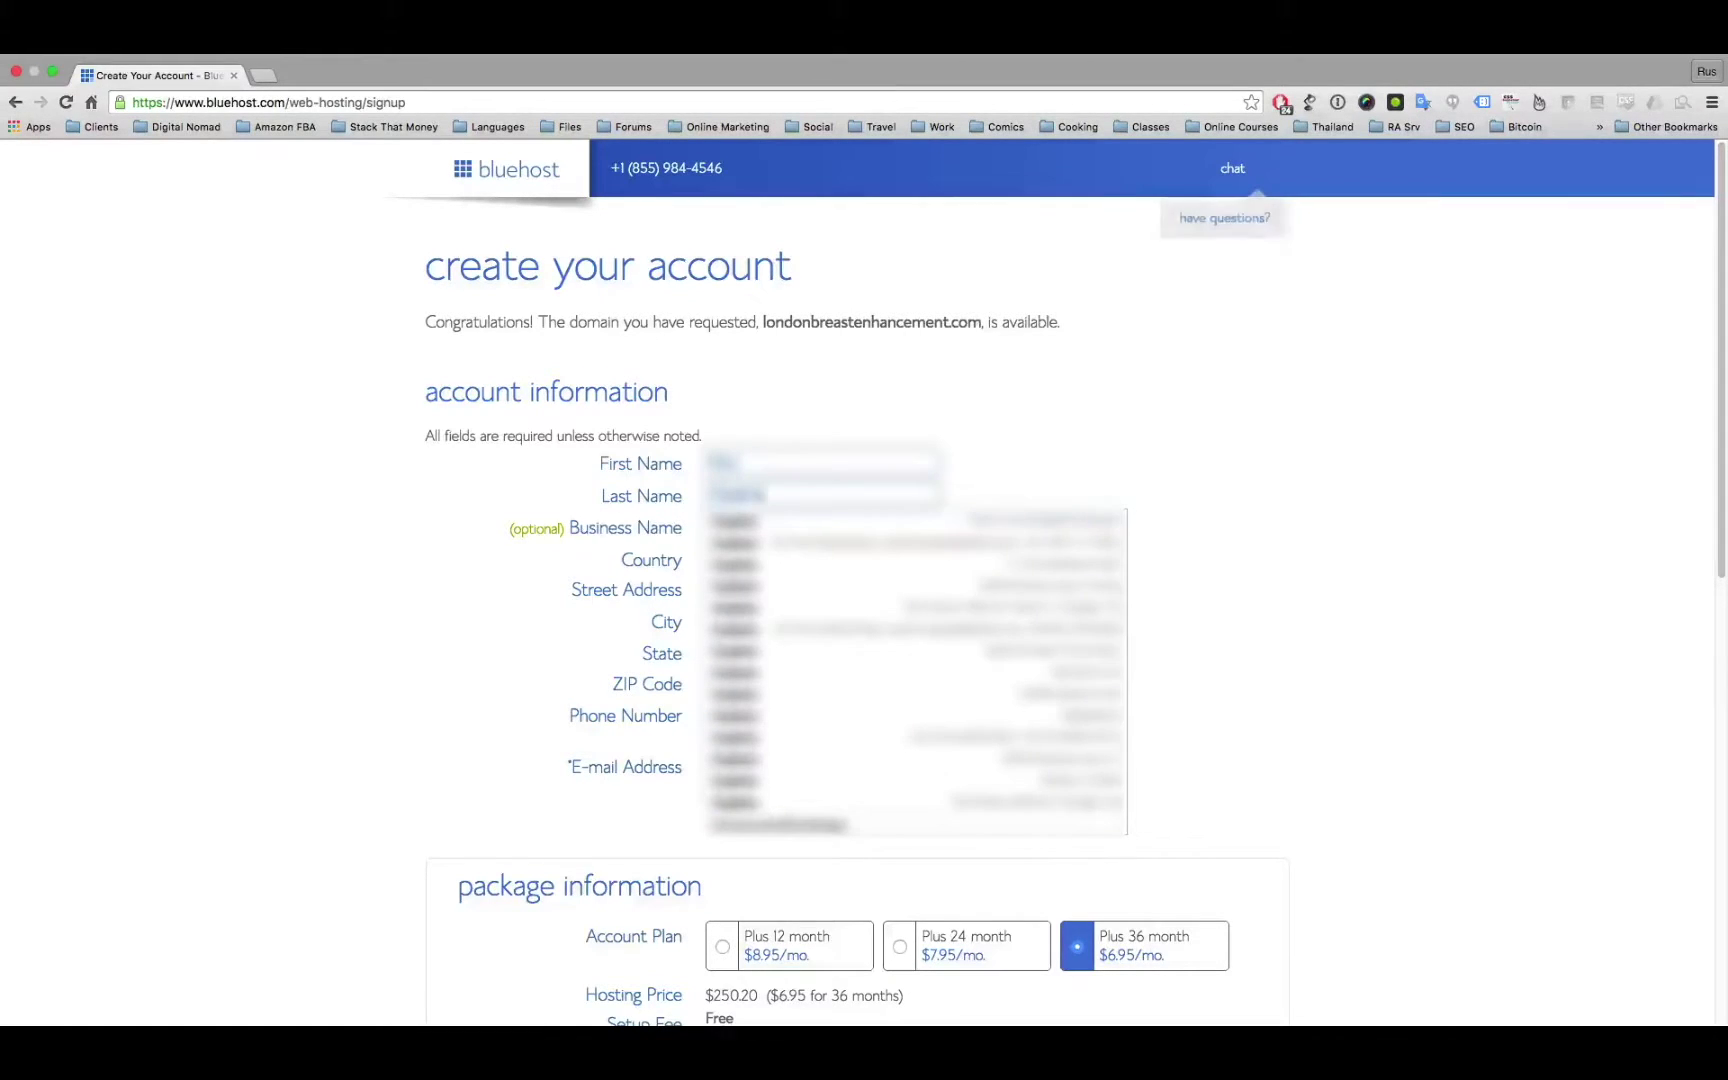
{"action": "key", "text": "Return"}
{"action": "type", "text": "Elevated"}
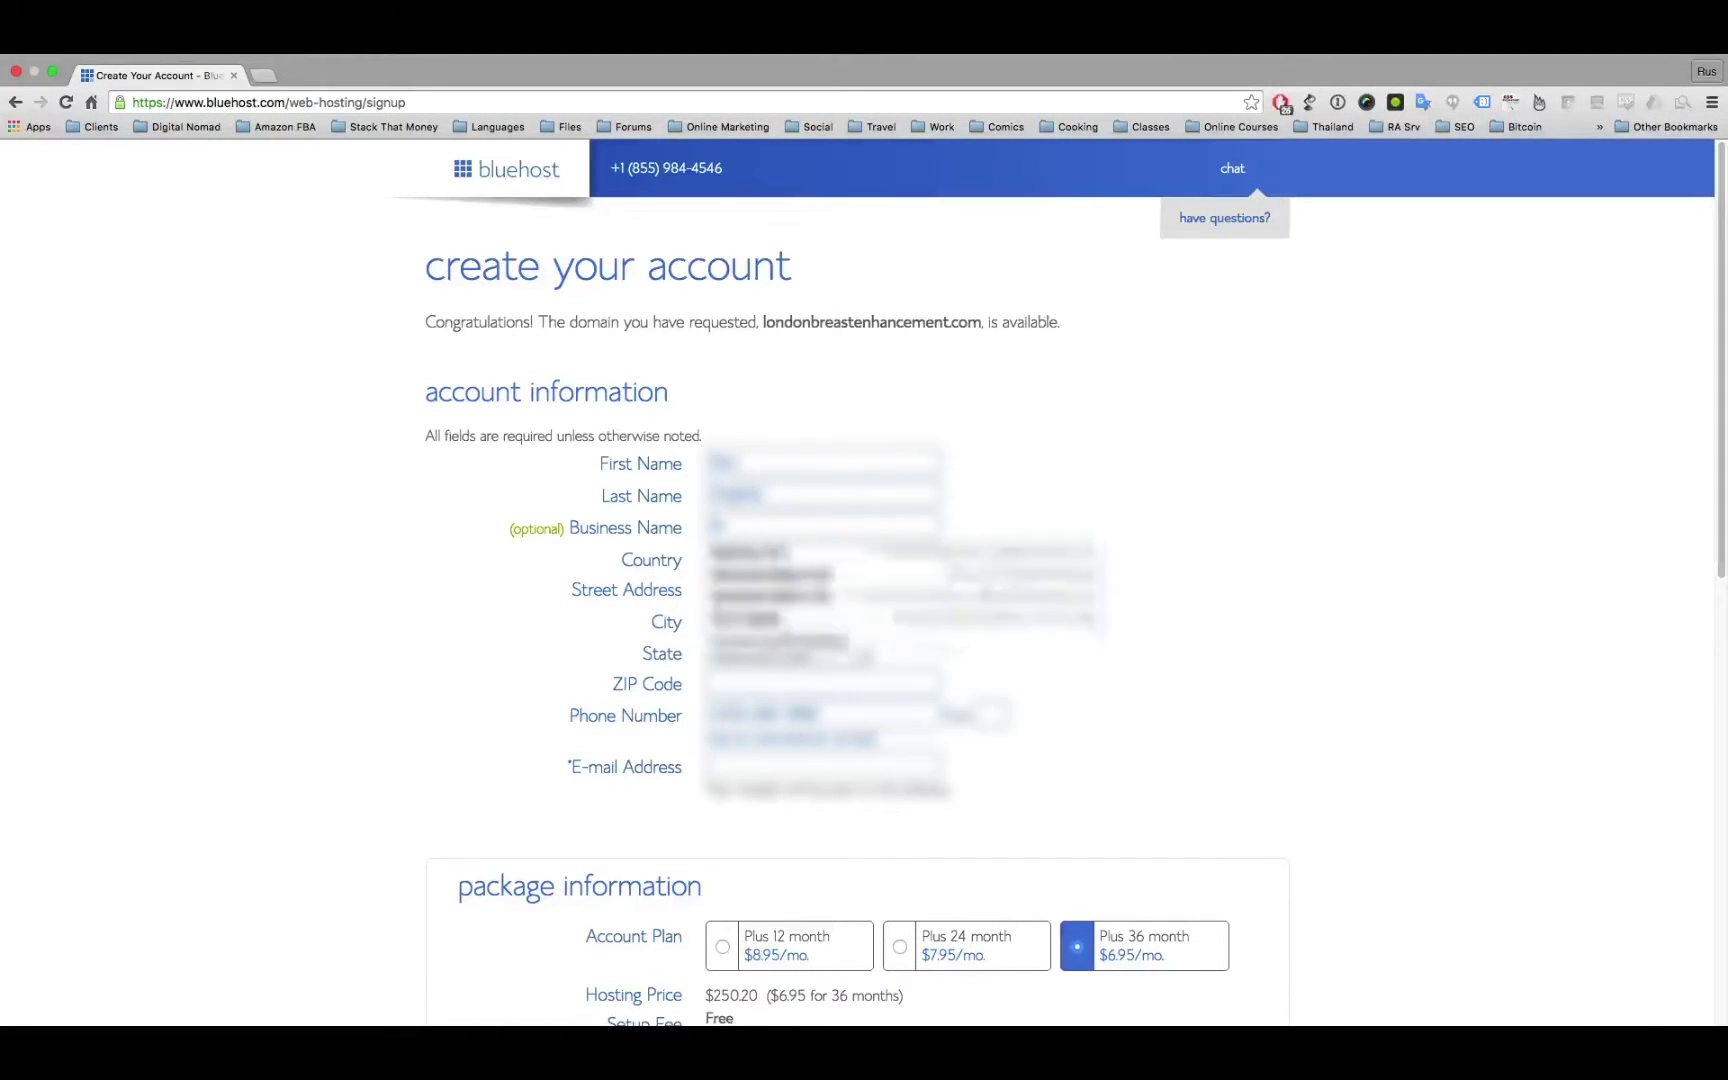
{"action": "key", "text": "Down"}
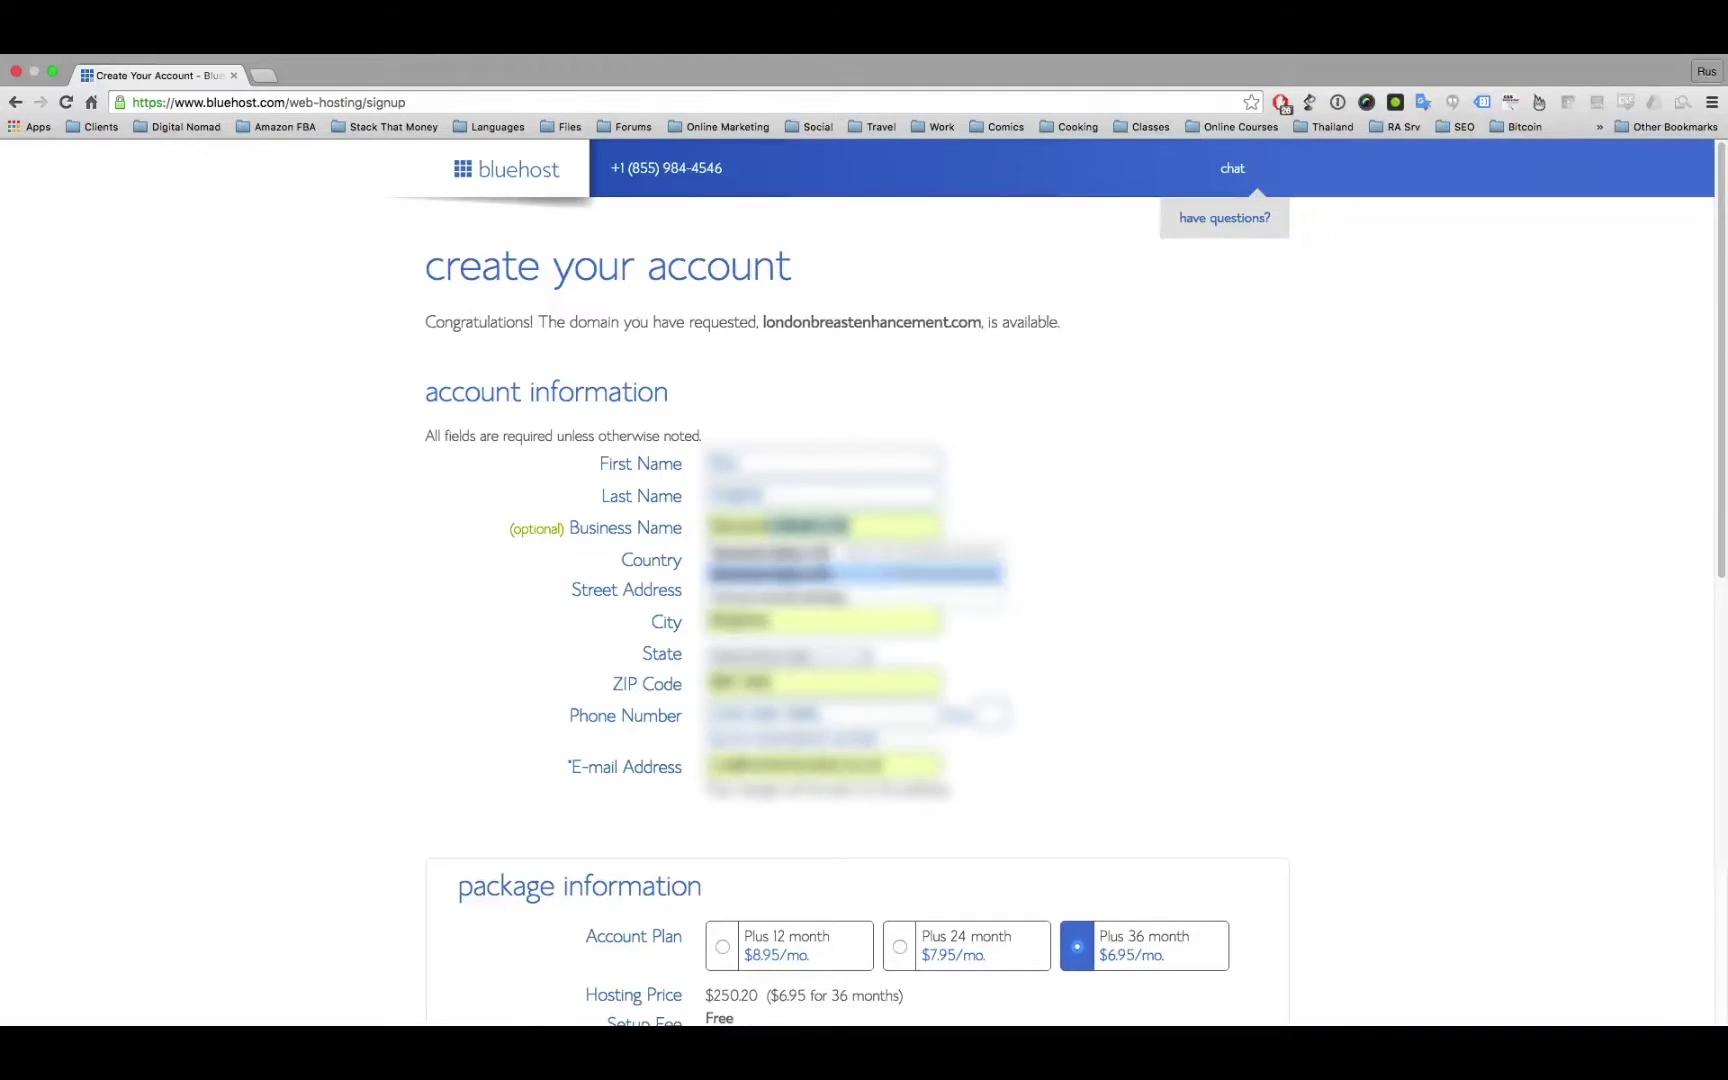
{"action": "key", "text": "Return"}
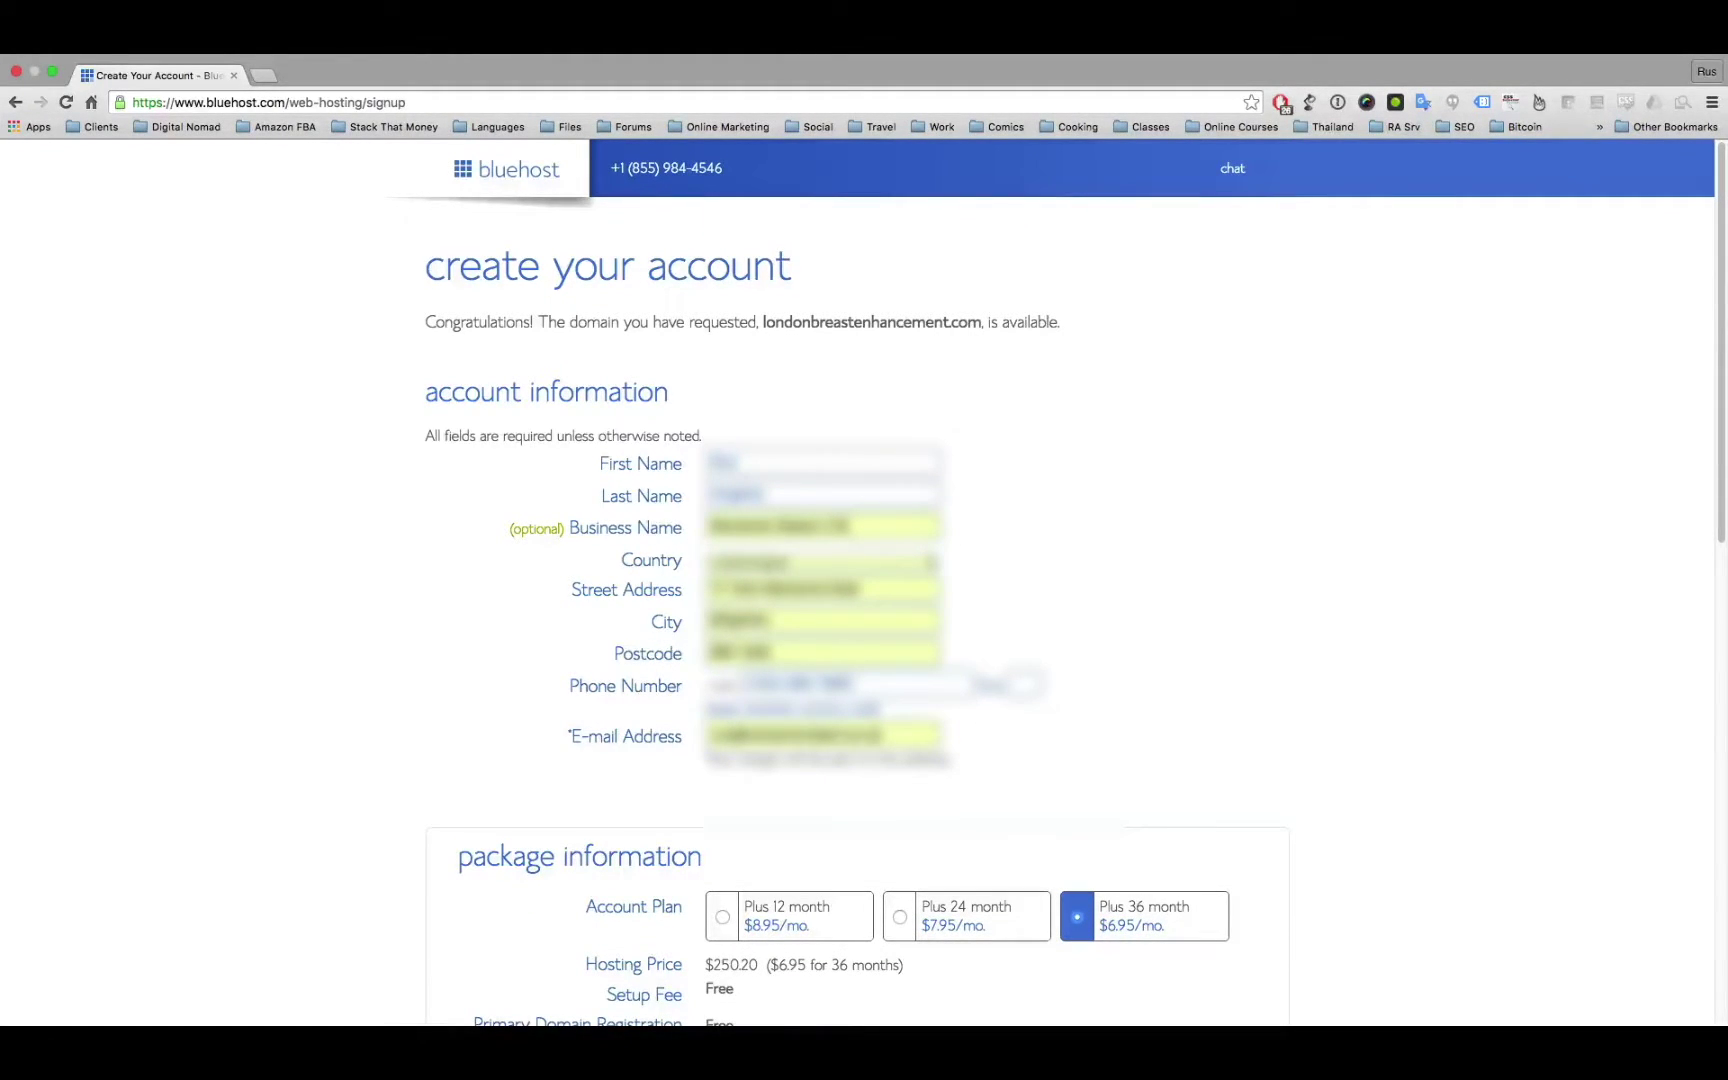
Step: Fill in the payment information with a saved credit card number and its expiration date
{"action": "scroll", "coordinate": [864, 580], "scroll_direction": "down", "scroll_amount": 10}
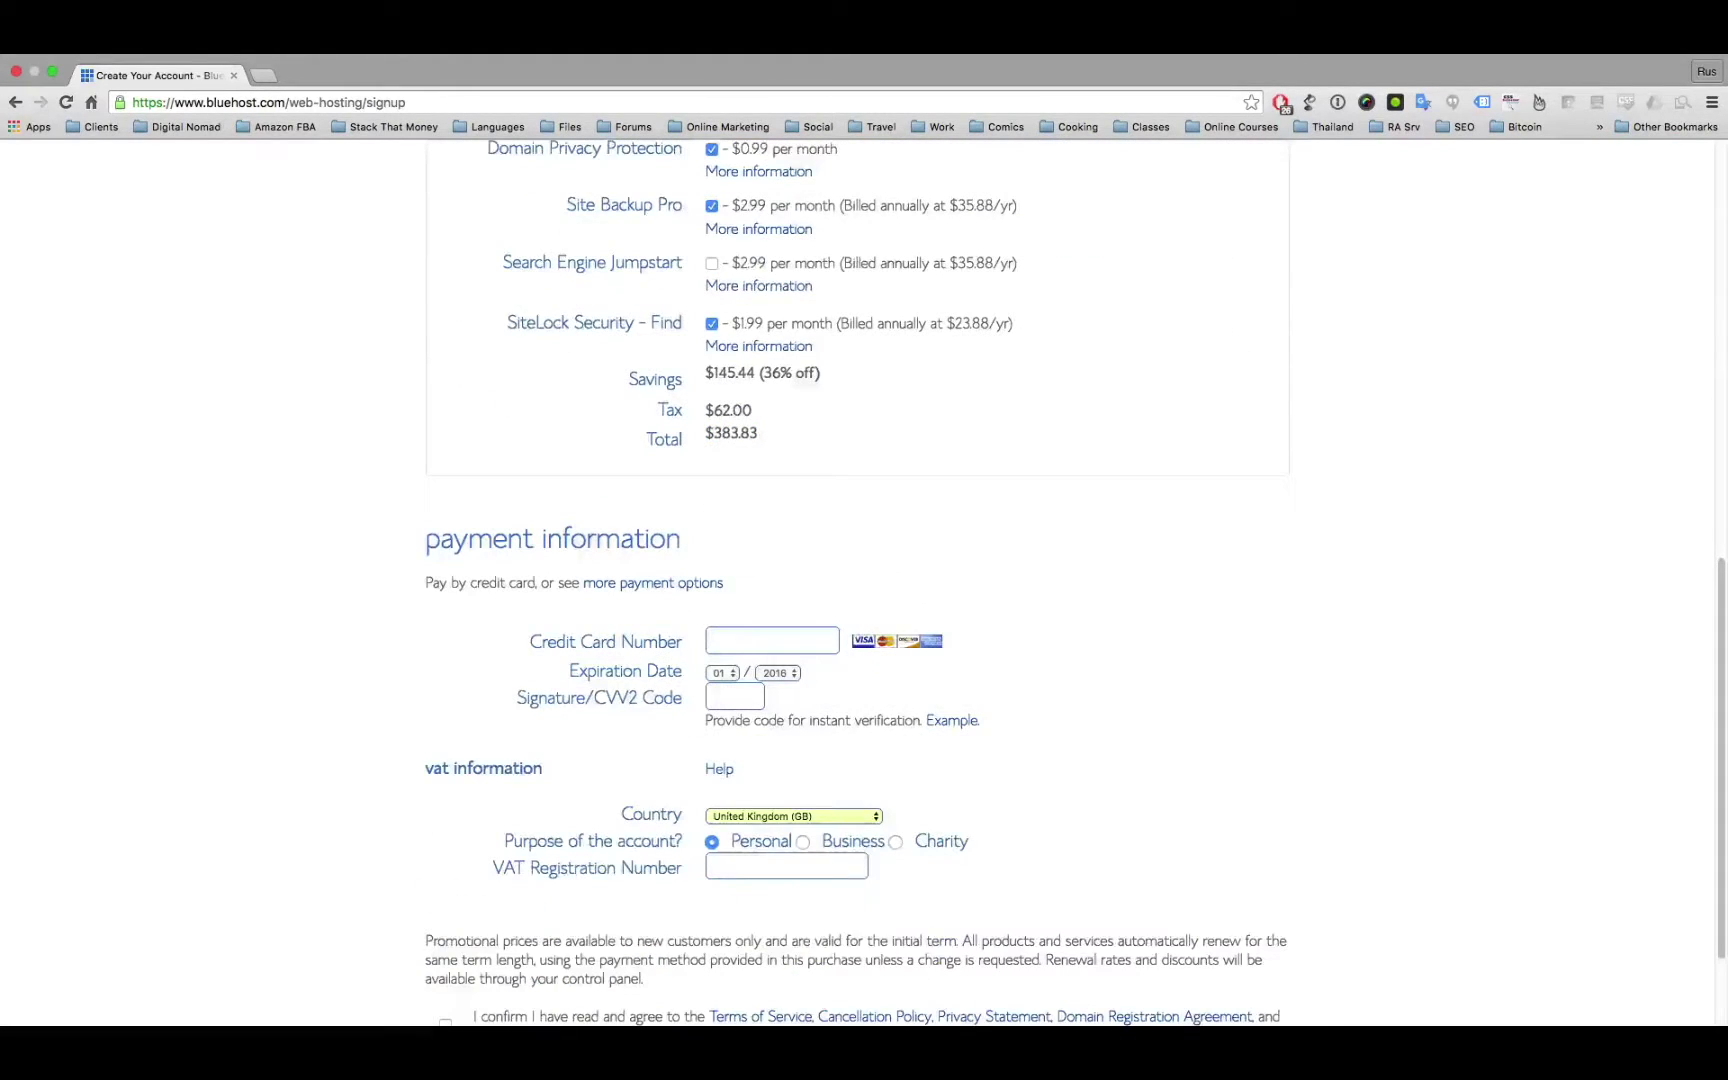
{"action": "scroll", "coordinate": [864, 580], "scroll_direction": "down", "scroll_amount": 2}
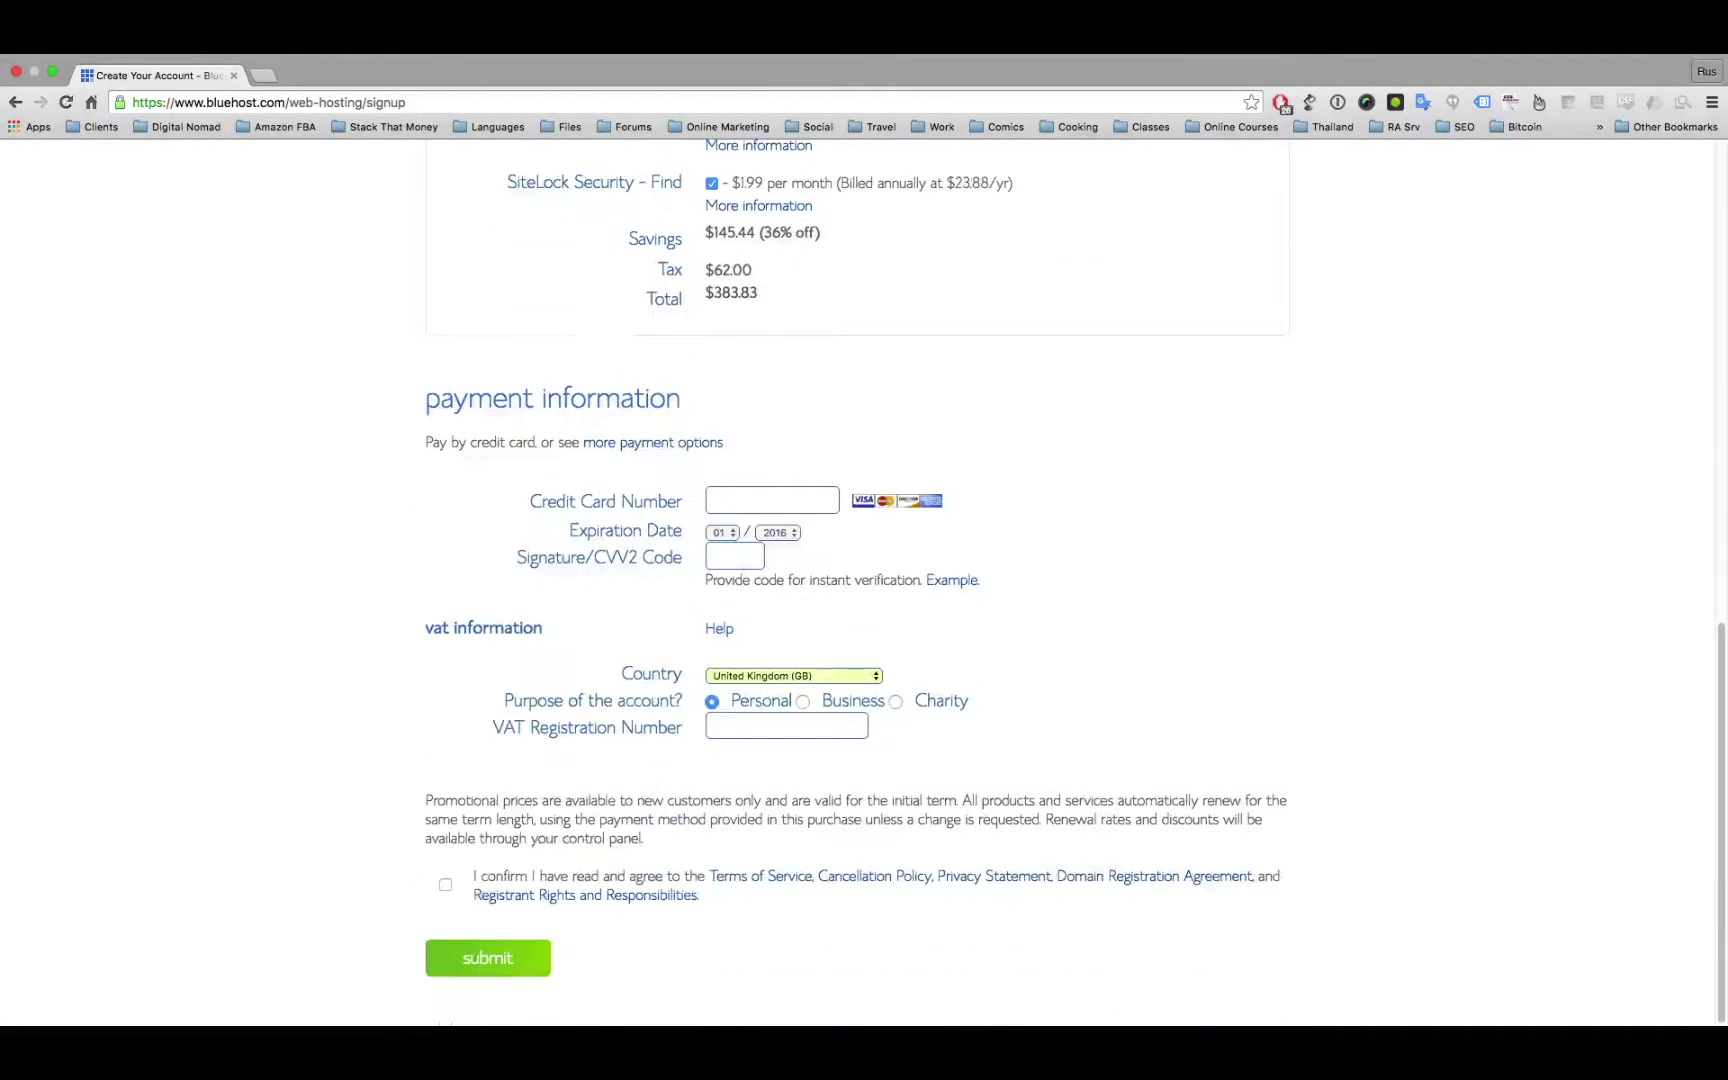
{"action": "left_click", "coordinate": [772, 500]}
{"action": "left_click", "coordinate": [772, 500]}
{"action": "key", "text": "Down"}
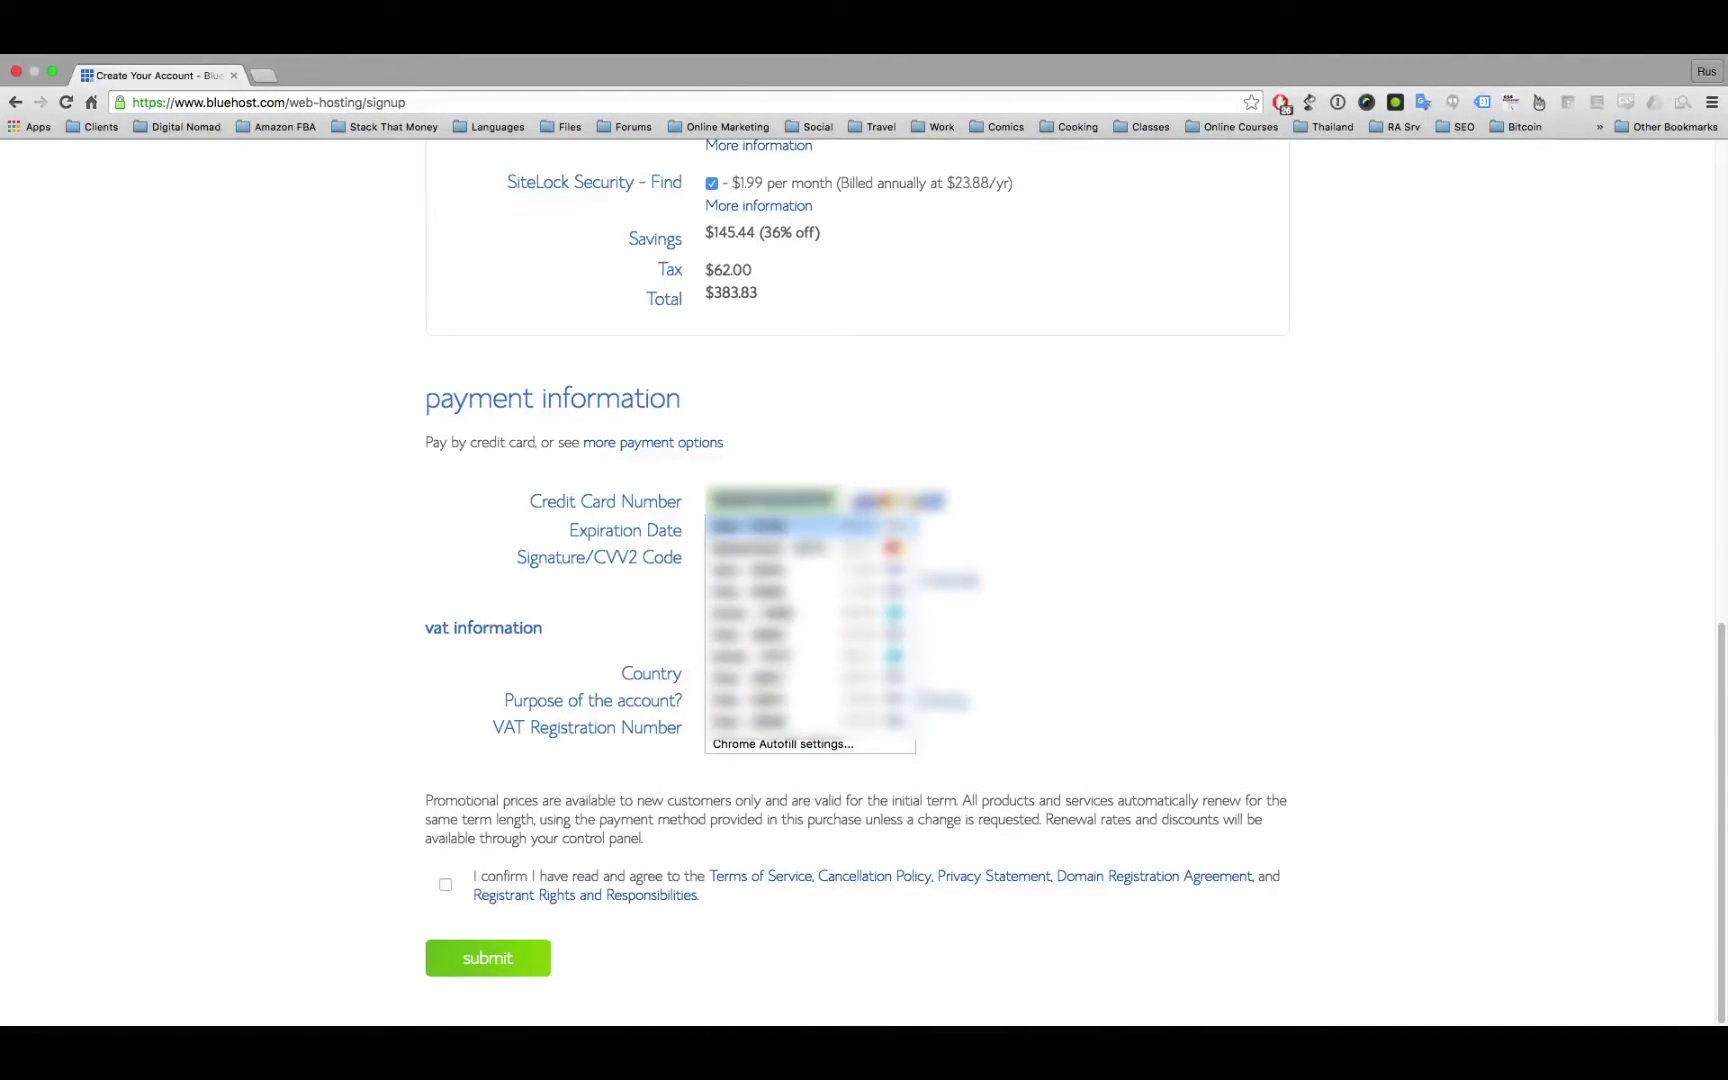
{"action": "key", "text": "Return"}
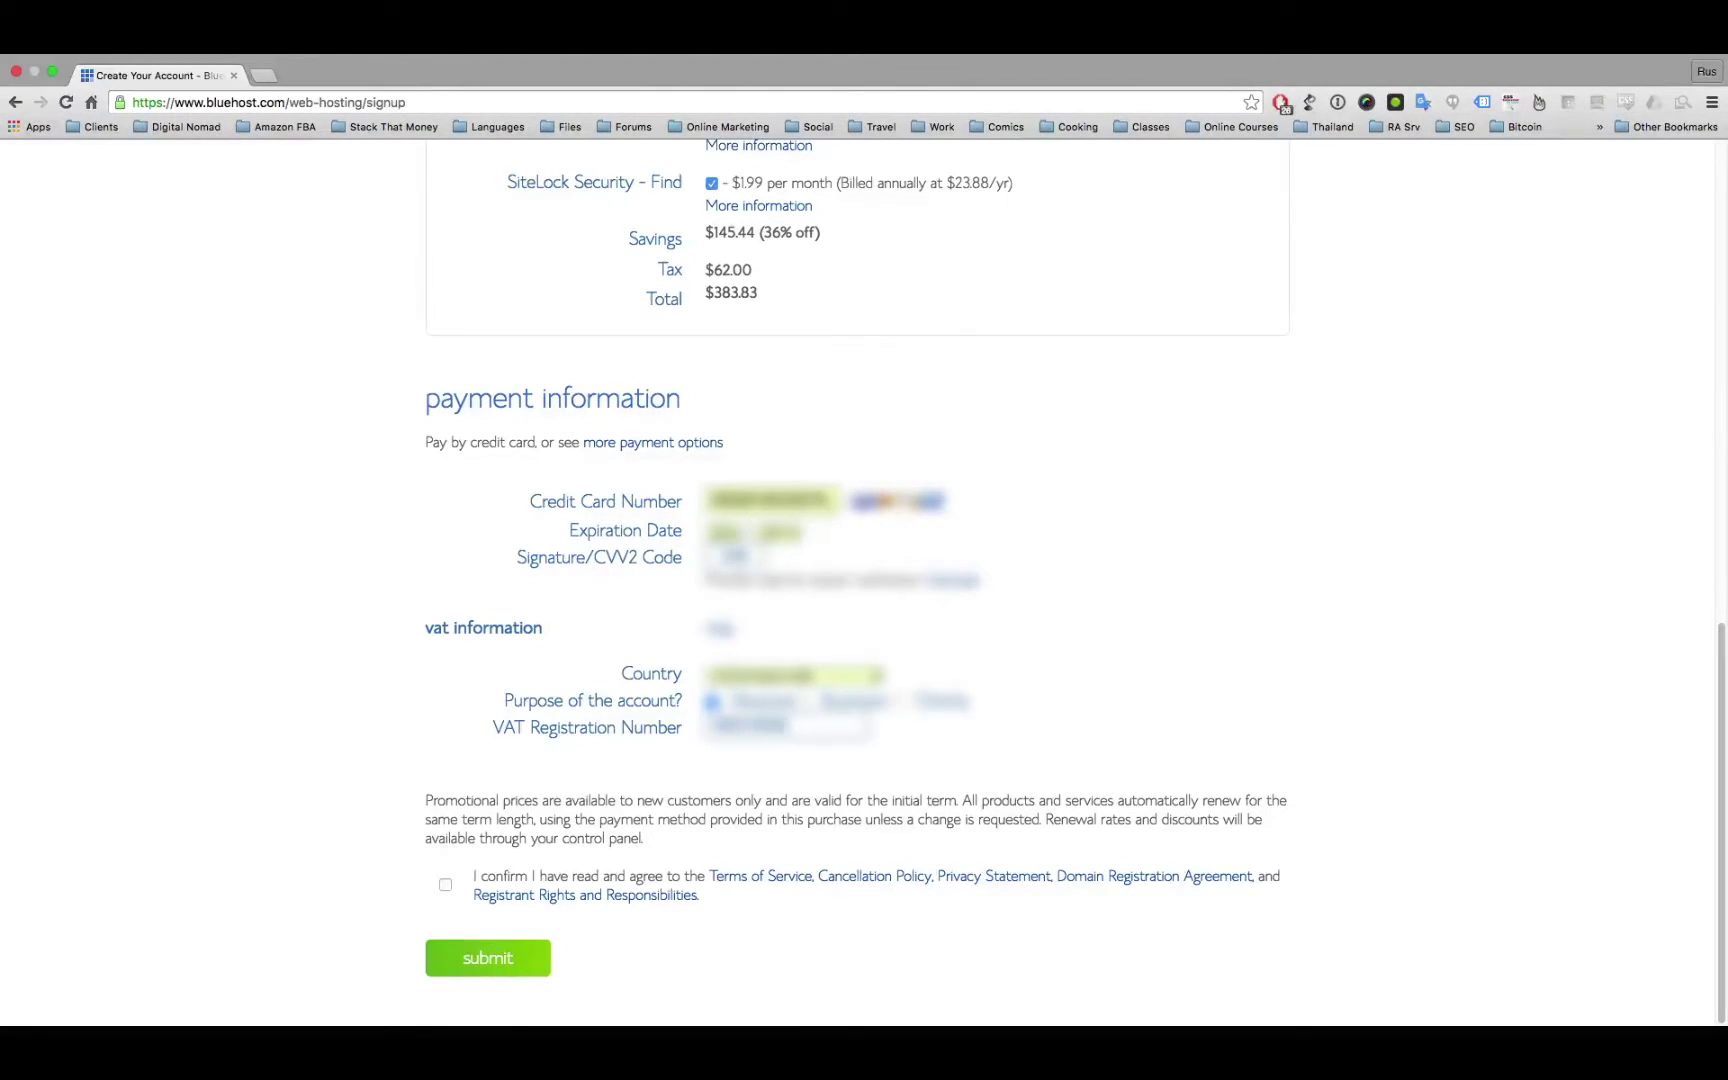
Step: Set the purpose of the account to Business and submit the sign-up form with the terms accepted
{"action": "key", "text": "super+a"}
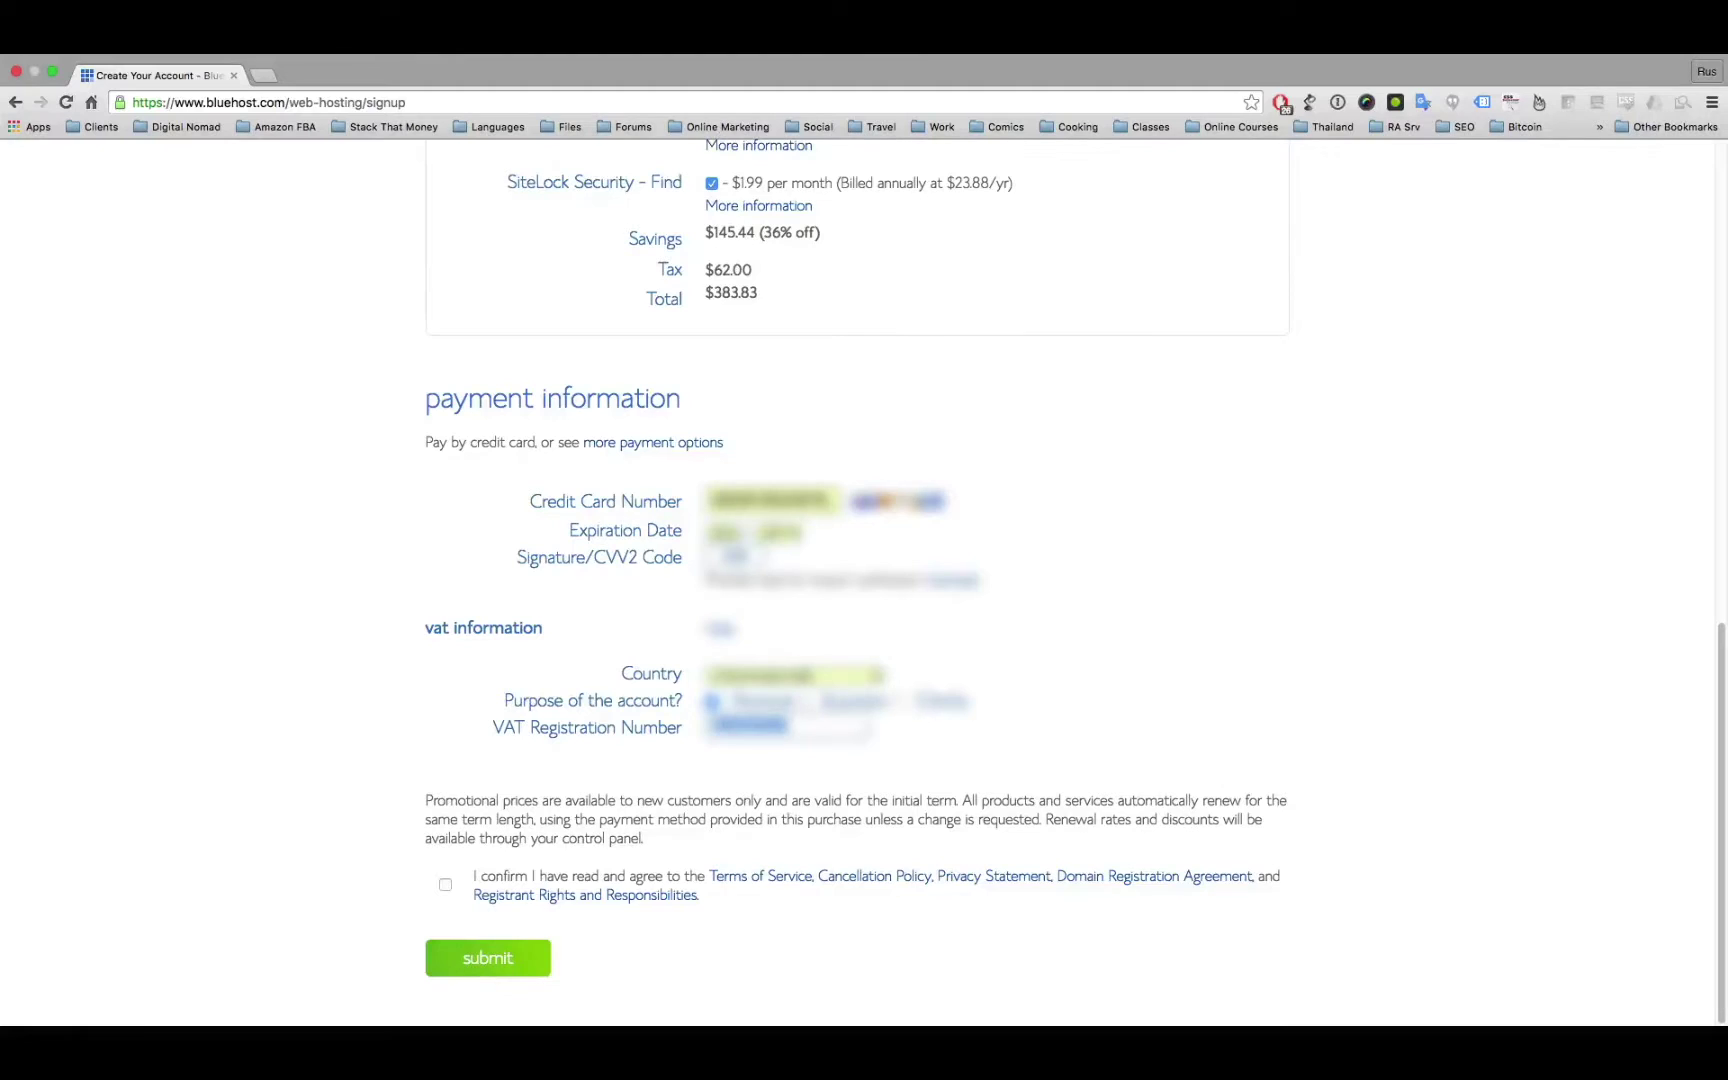
{"action": "left_click", "coordinate": [803, 702]}
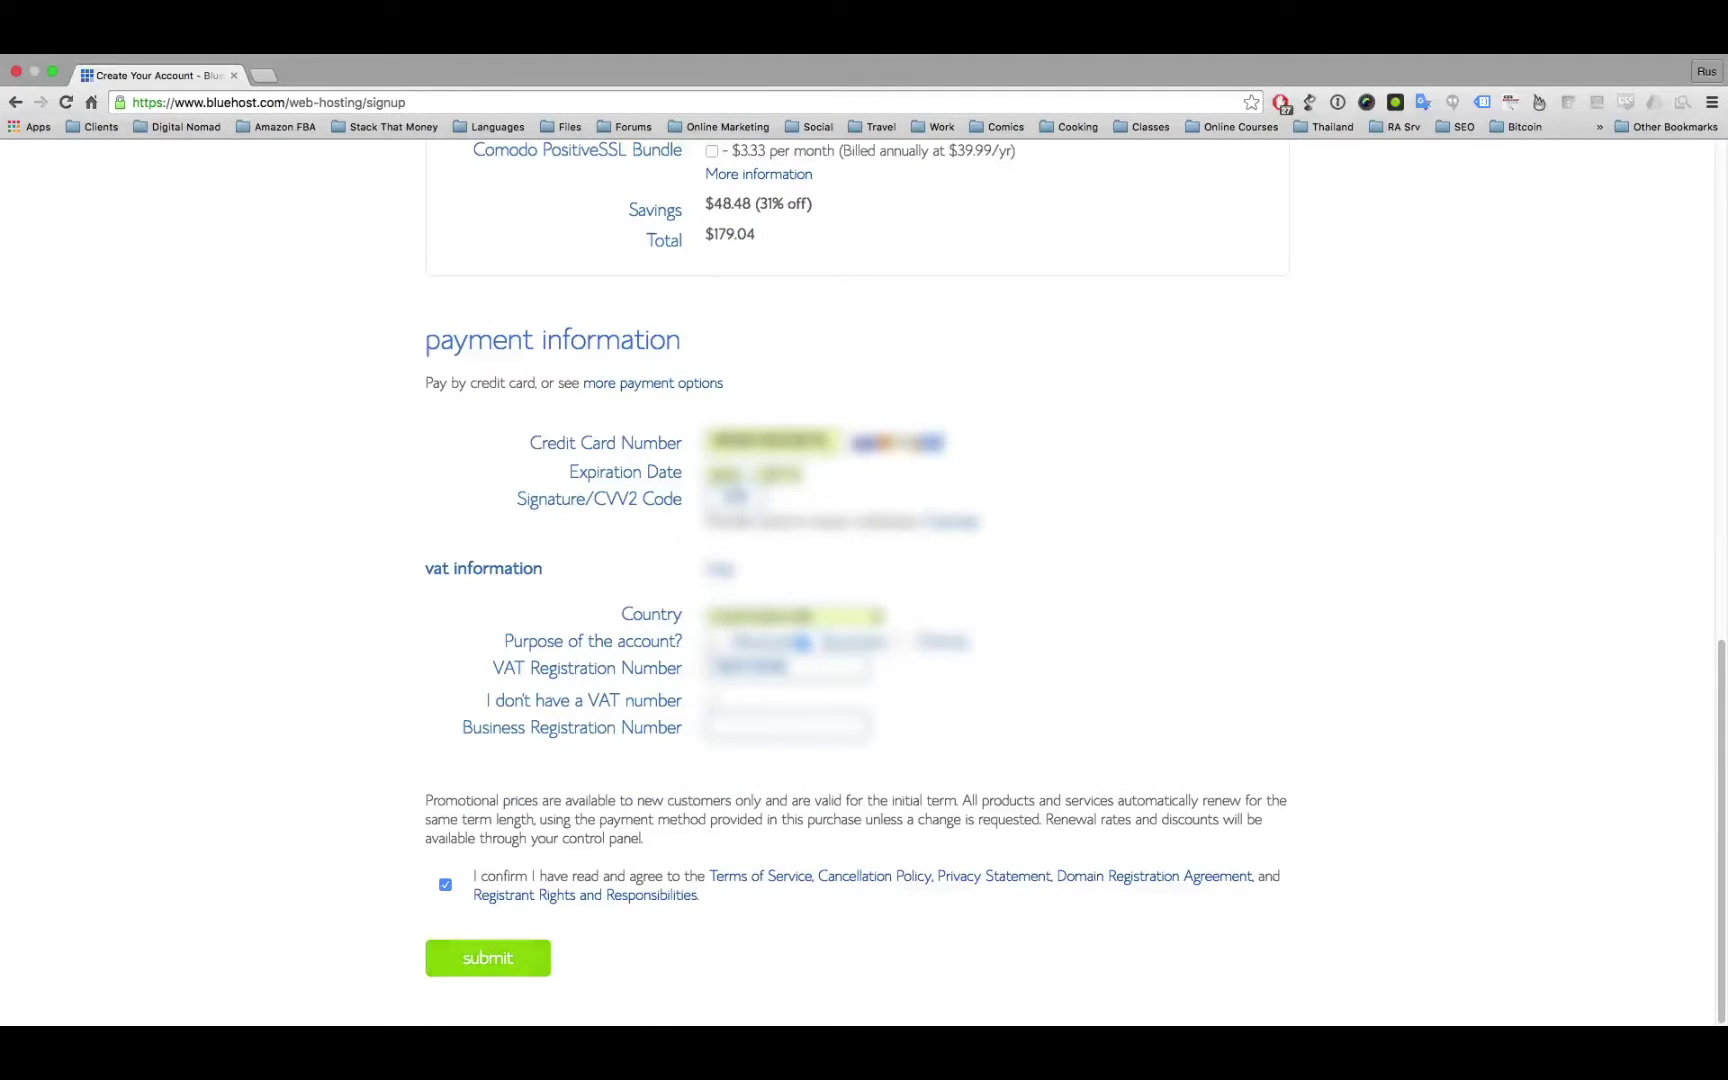
{"action": "left_click", "coordinate": [487, 957]}
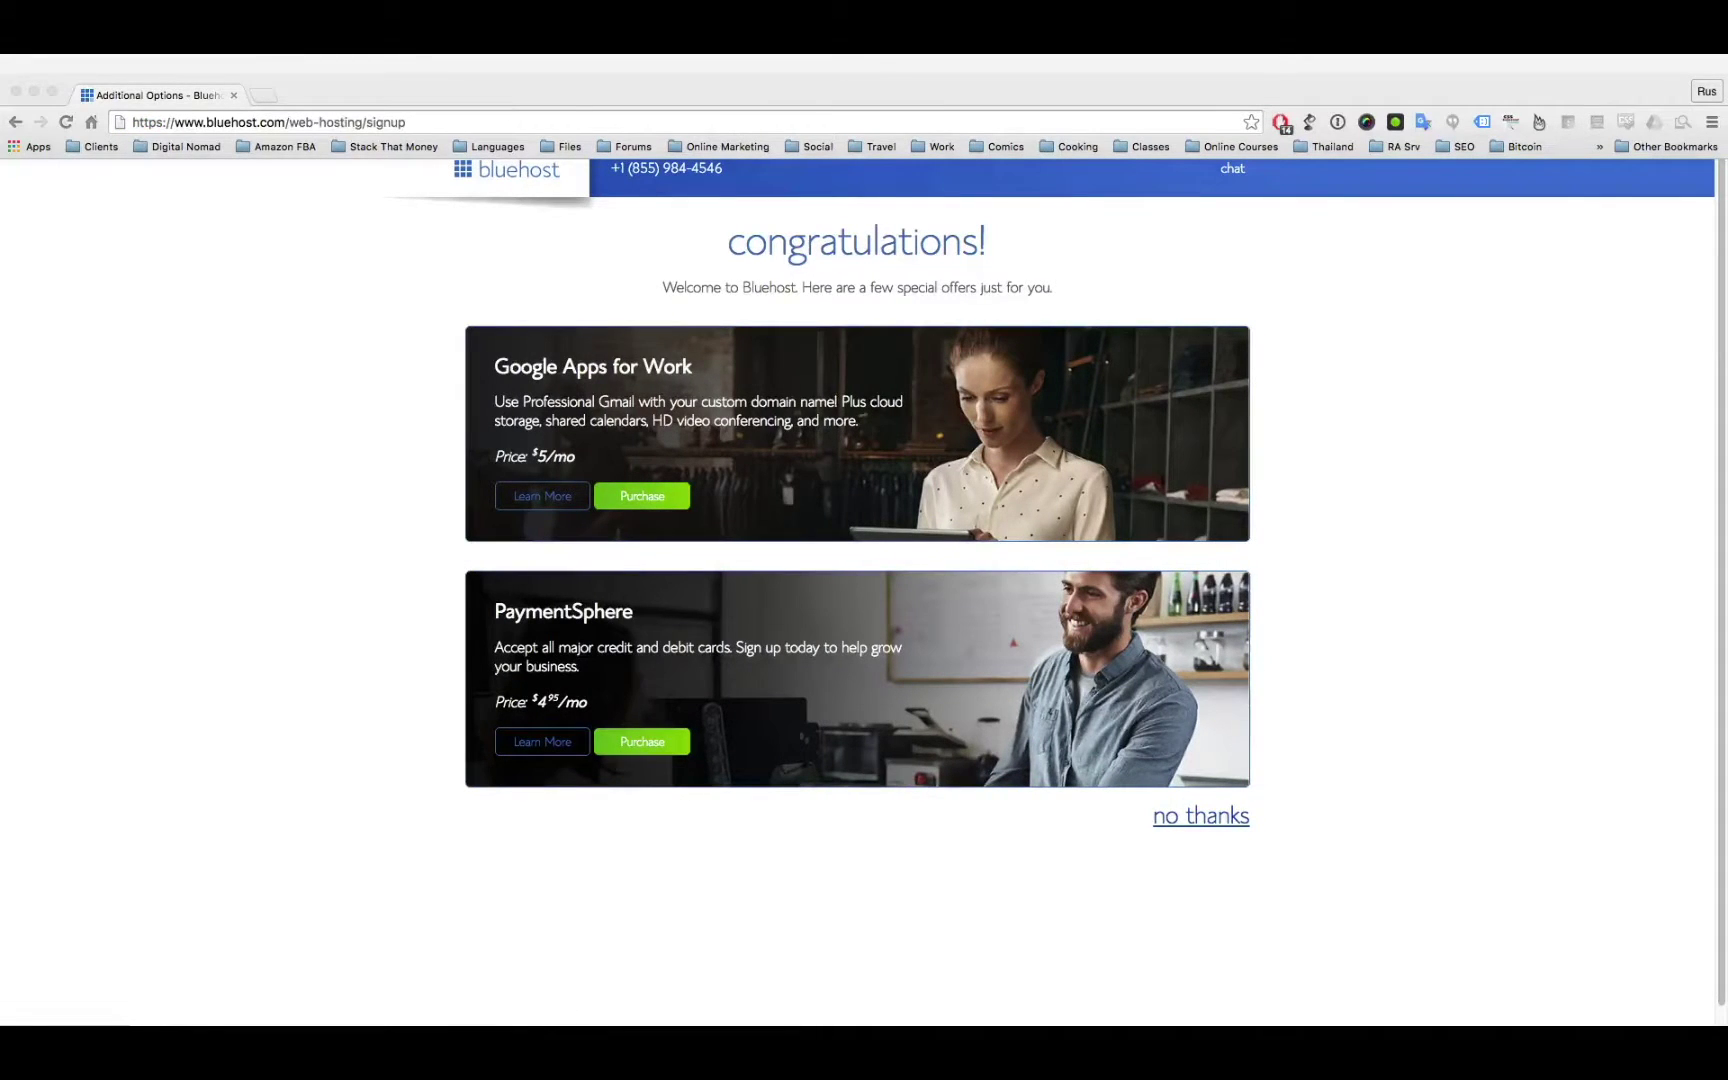
Step: Decline the special offers, and agree to the Terms of Service to submit the new main password
{"action": "left_click", "coordinate": [1201, 816]}
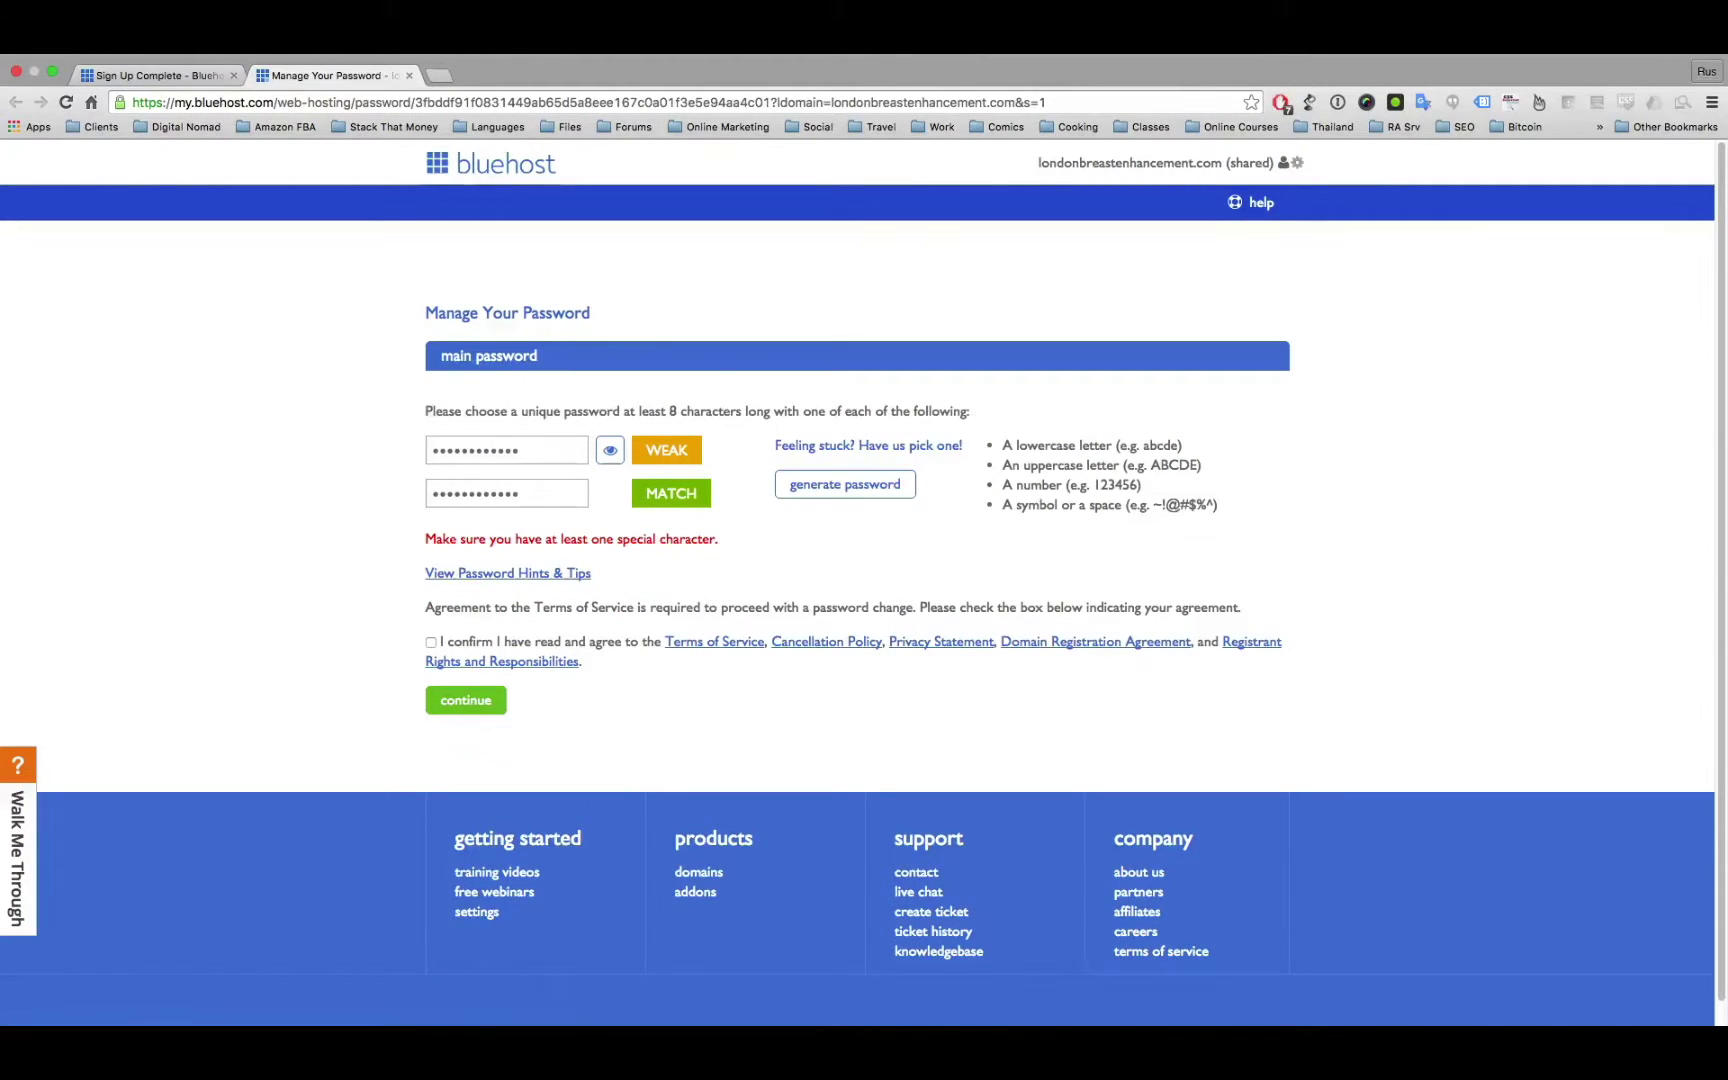
{"action": "left_click", "coordinate": [430, 642]}
{"action": "left_click", "coordinate": [465, 700]}
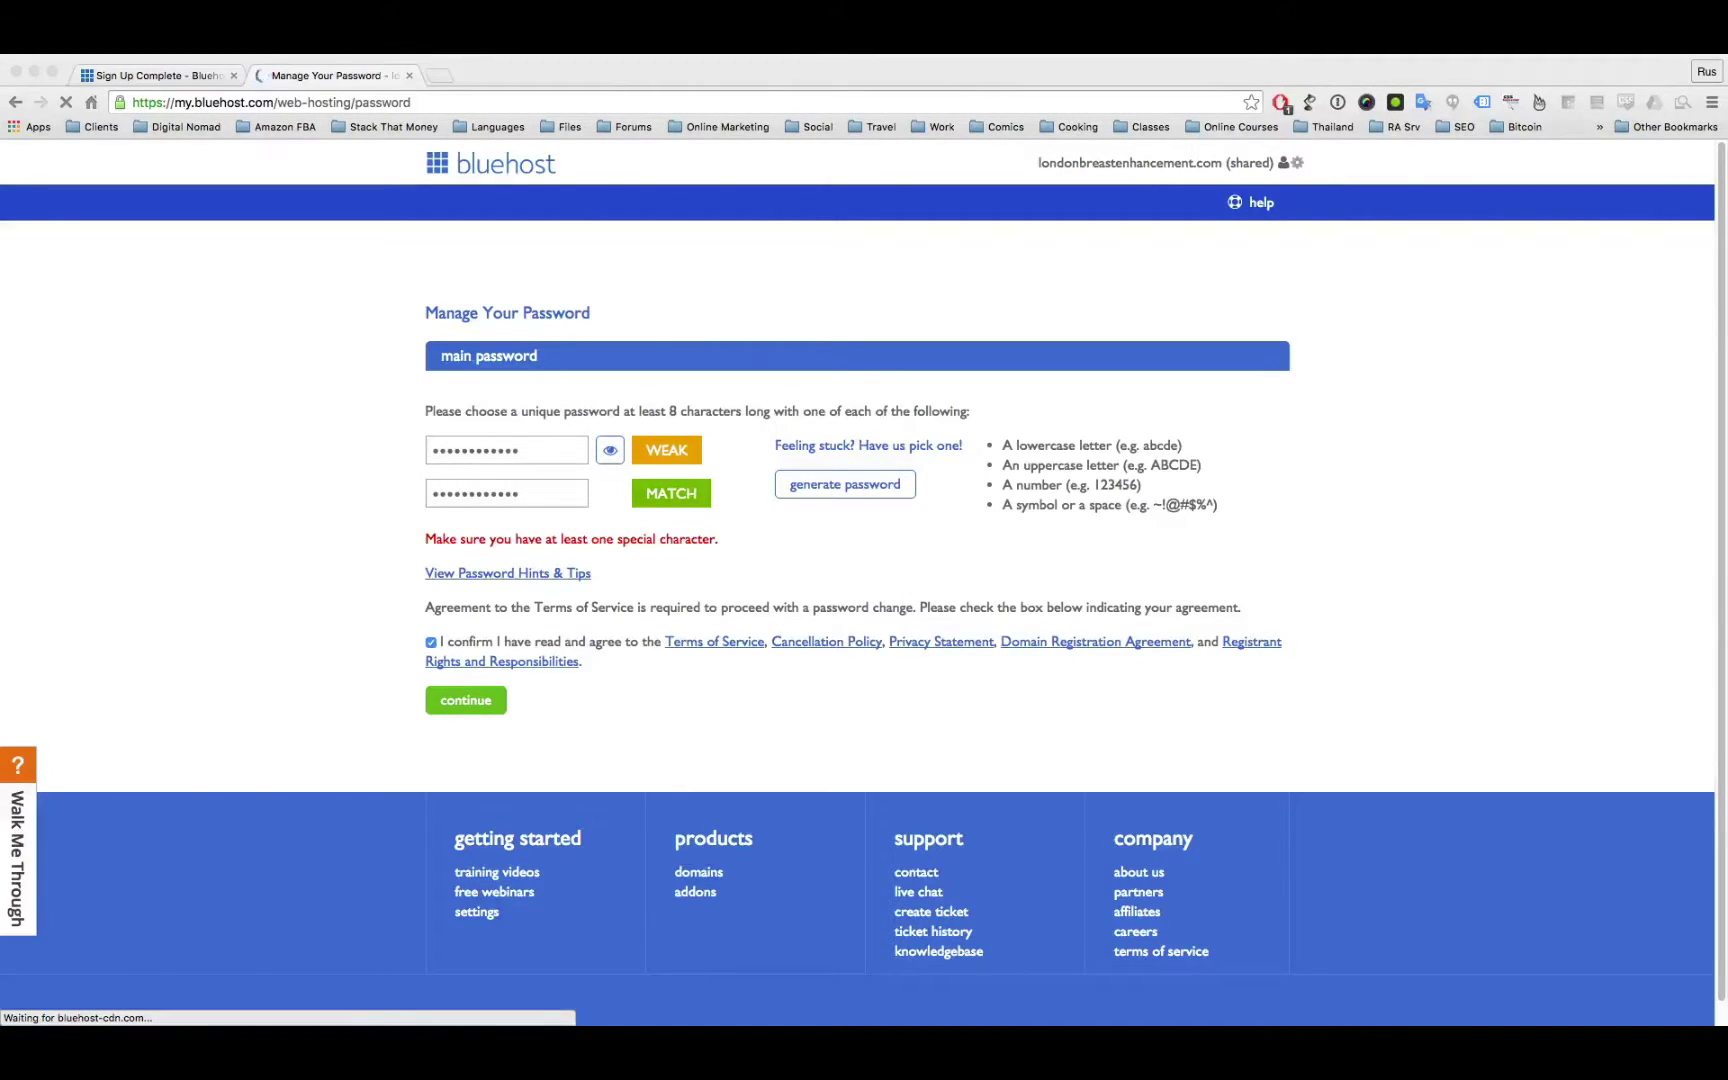
Step: Log in to the hosting account for londonbreastenhancement.com by pasting the account password
{"action": "left_click", "coordinate": [857, 615]}
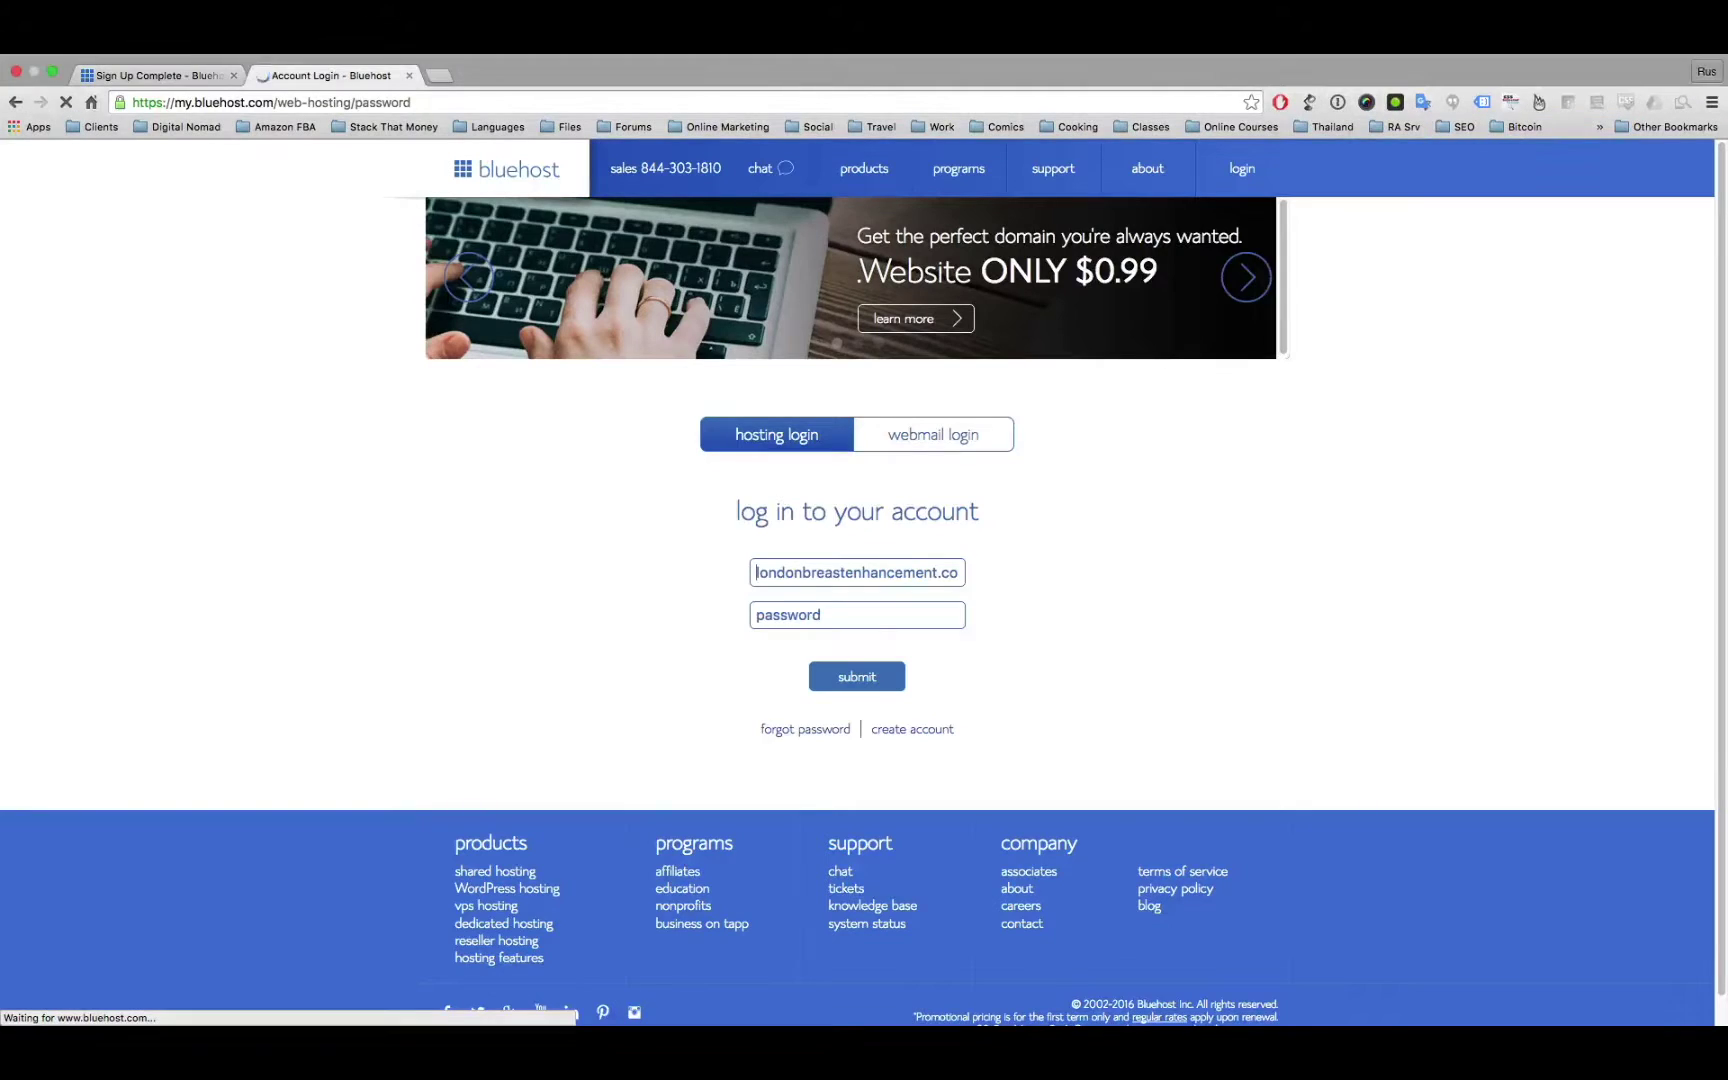
{"action": "left_click", "coordinate": [857, 615]}
{"action": "right_click", "coordinate": [877, 616]}
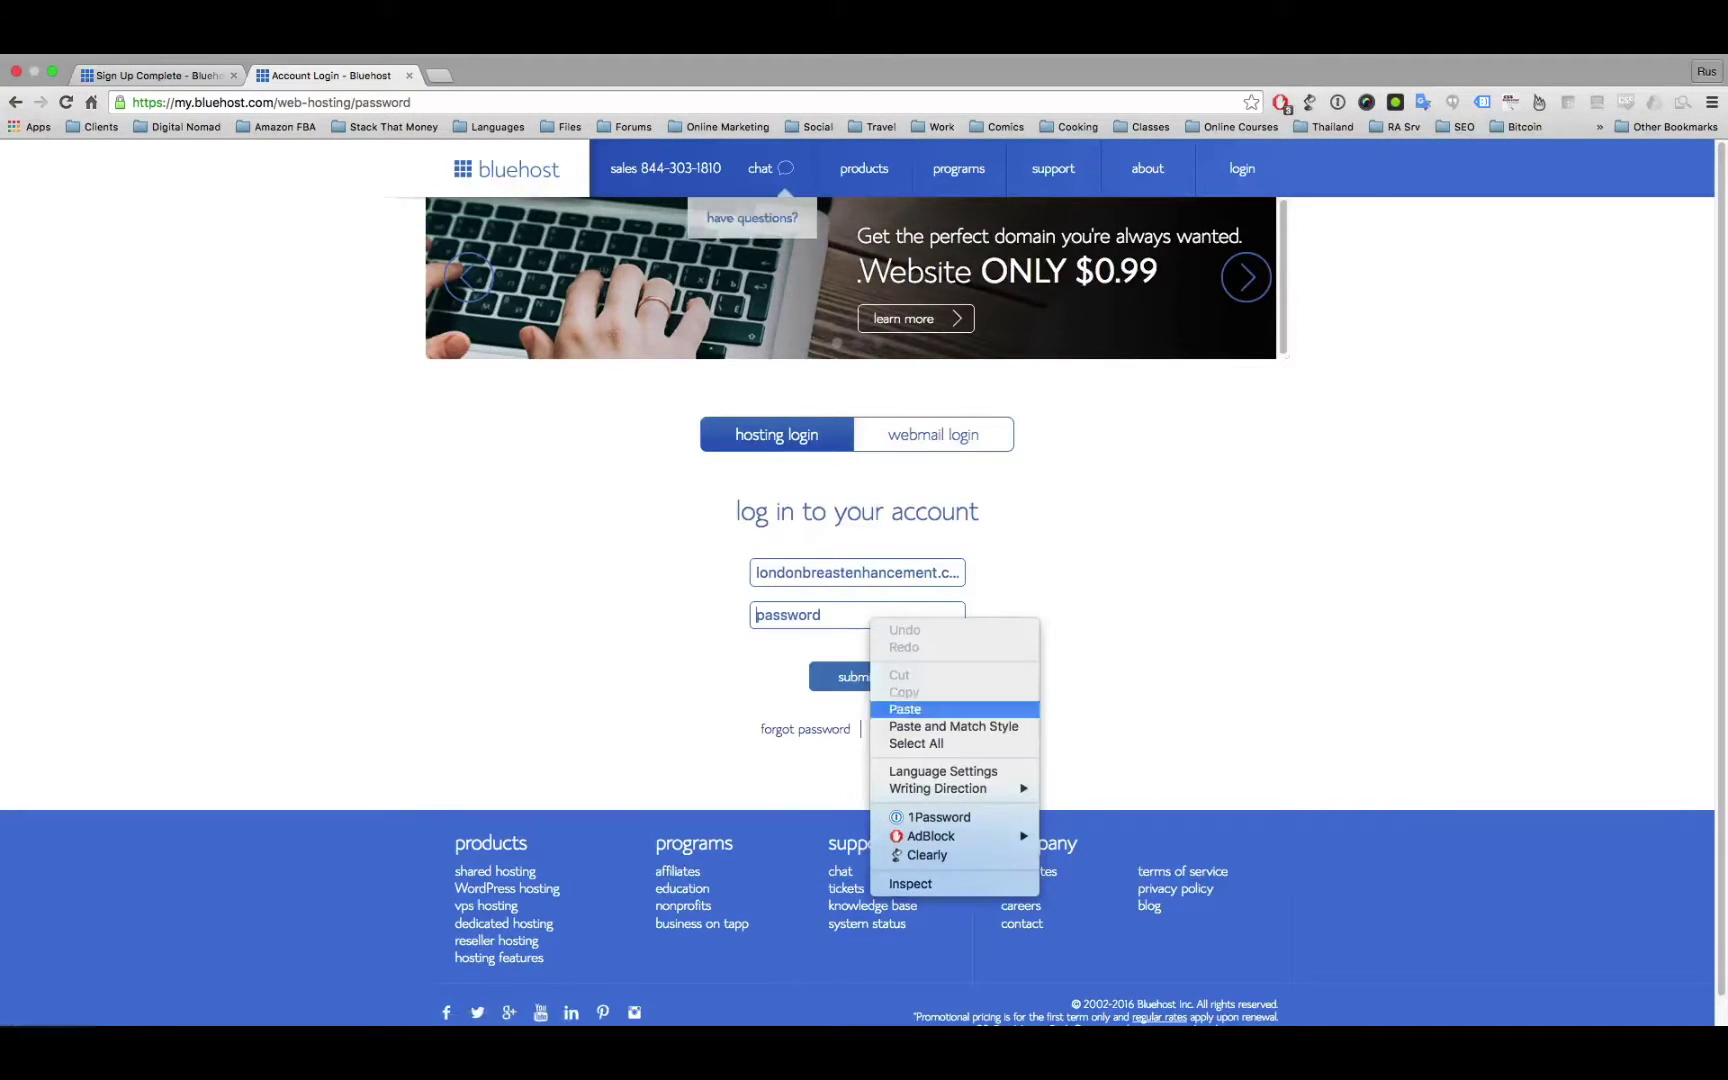
{"action": "left_click", "coordinate": [900, 709]}
{"action": "key", "text": "Return"}
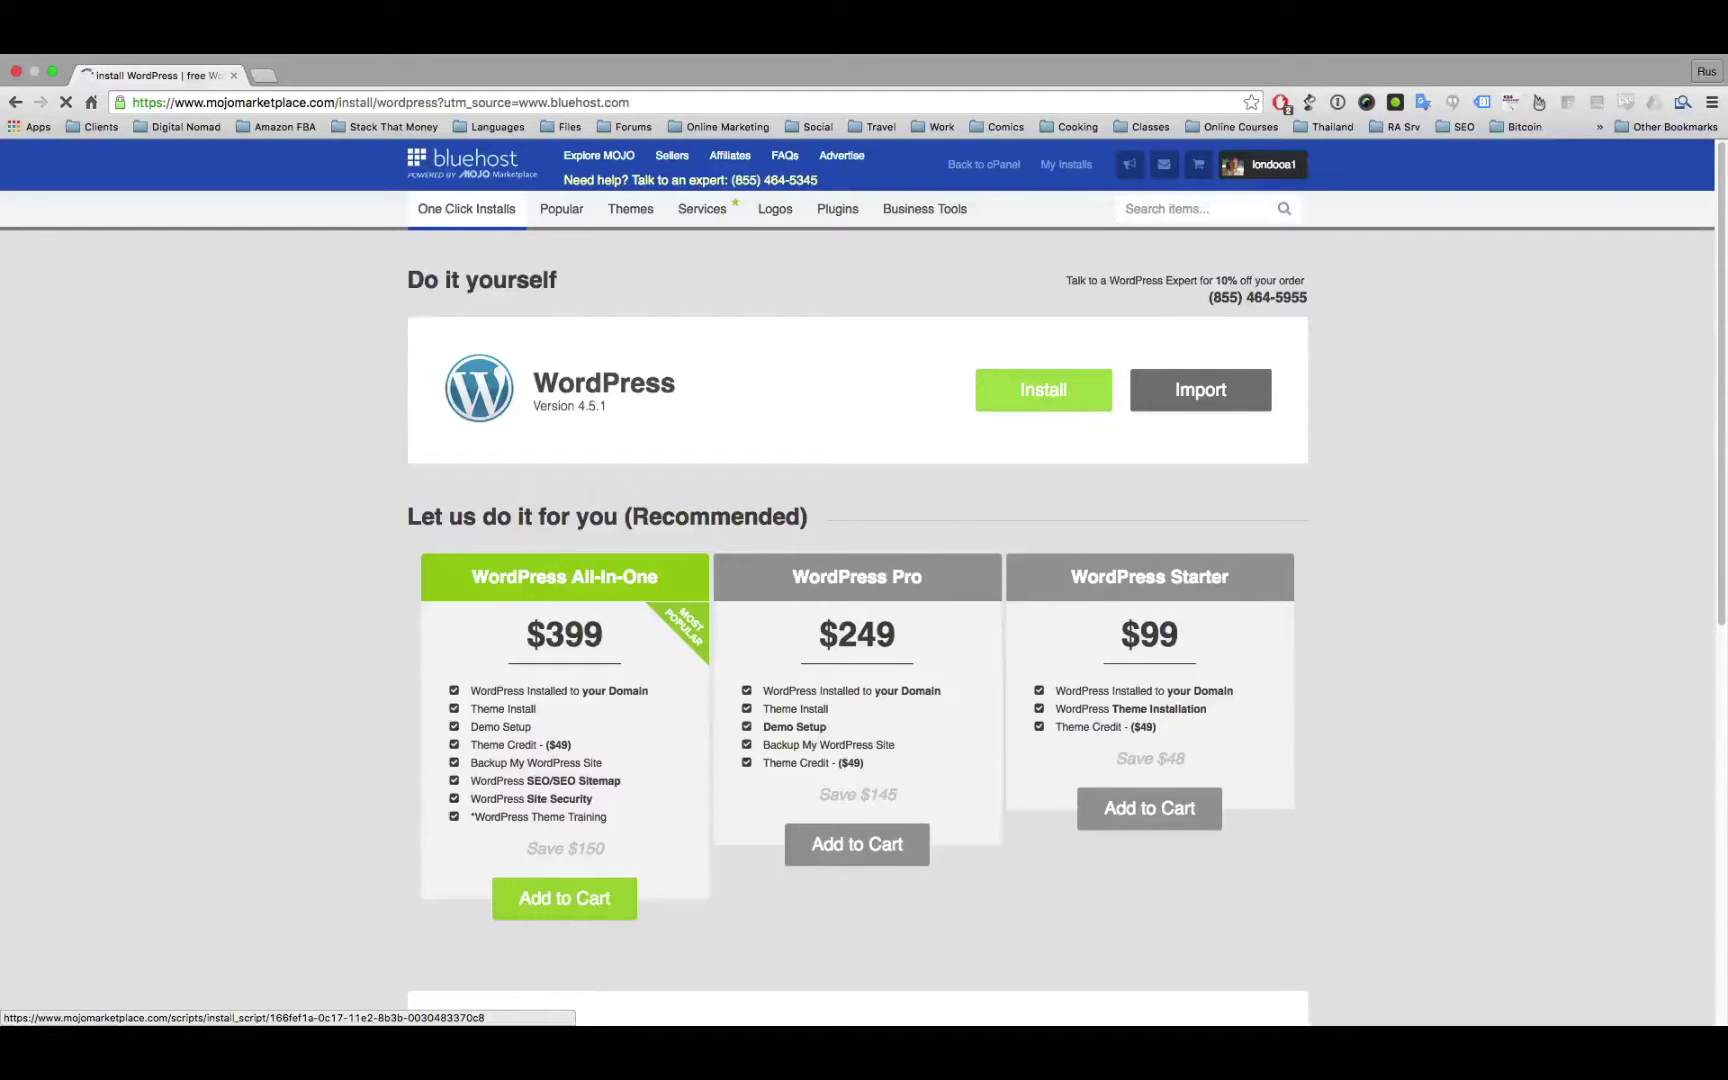
{"action": "left_click", "coordinate": [1043, 389]}
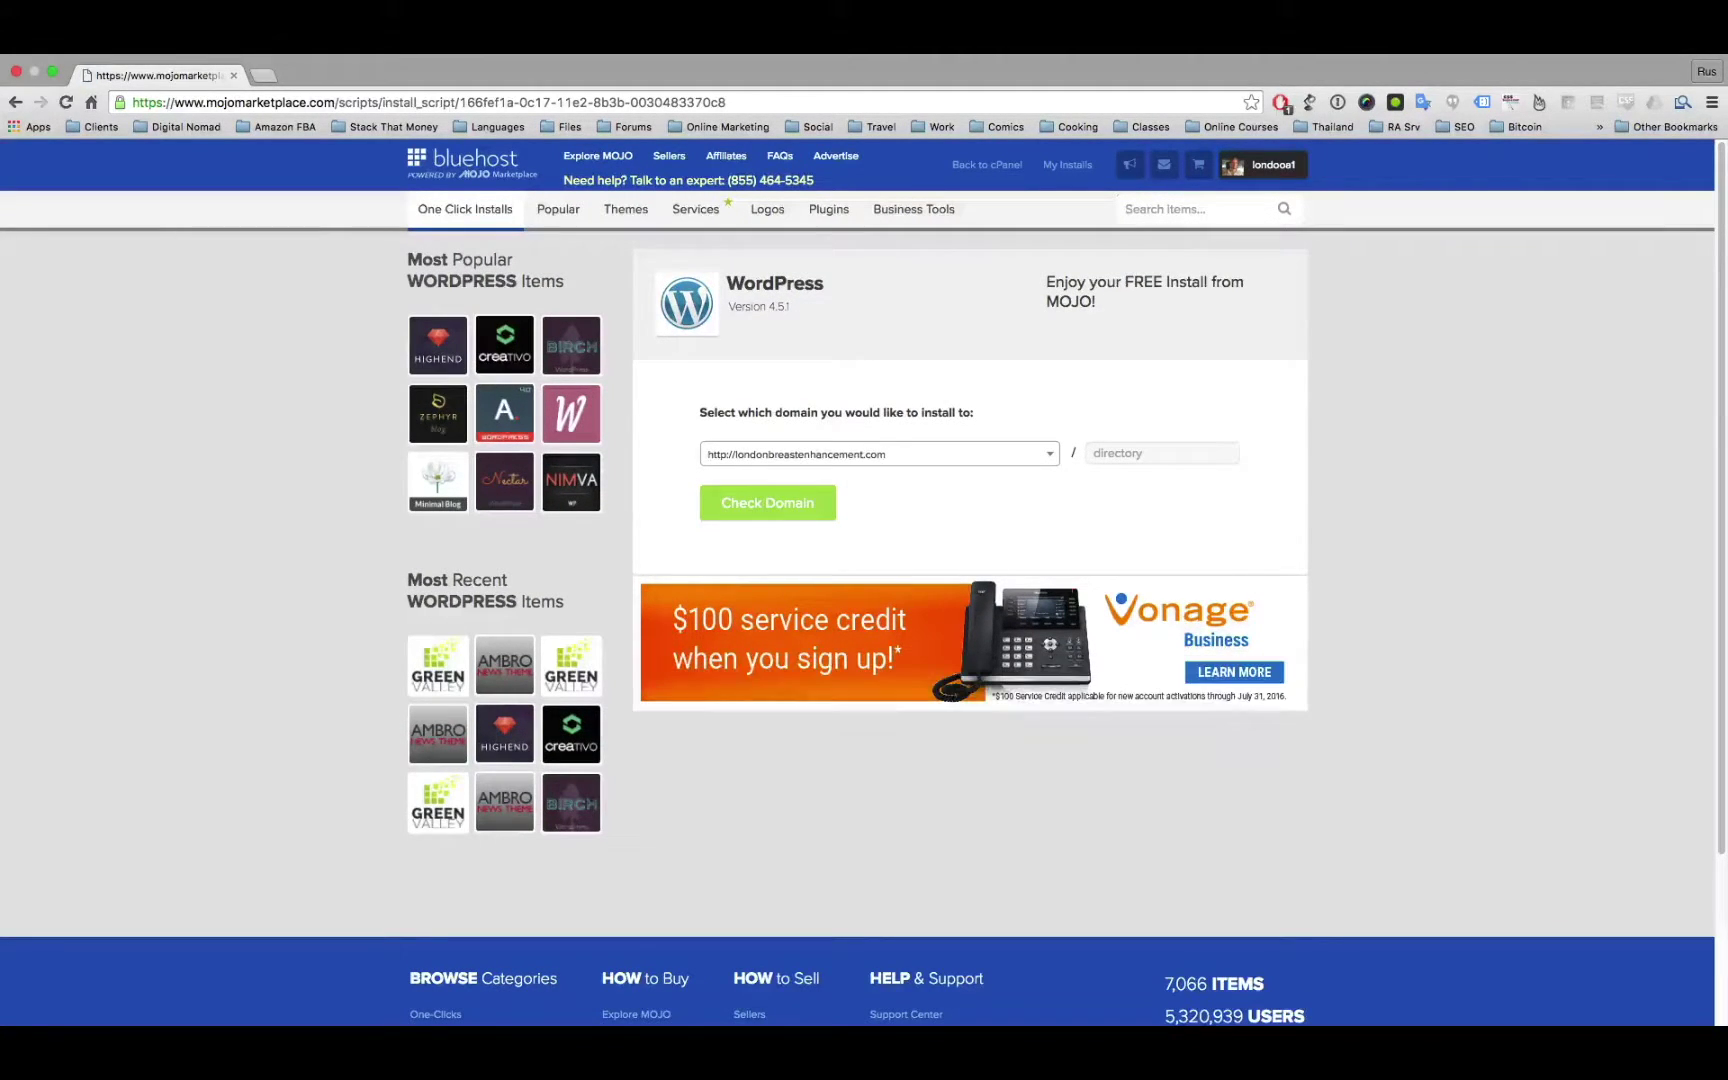
{"action": "left_click", "coordinate": [879, 454]}
{"action": "left_click", "coordinate": [800, 530]}
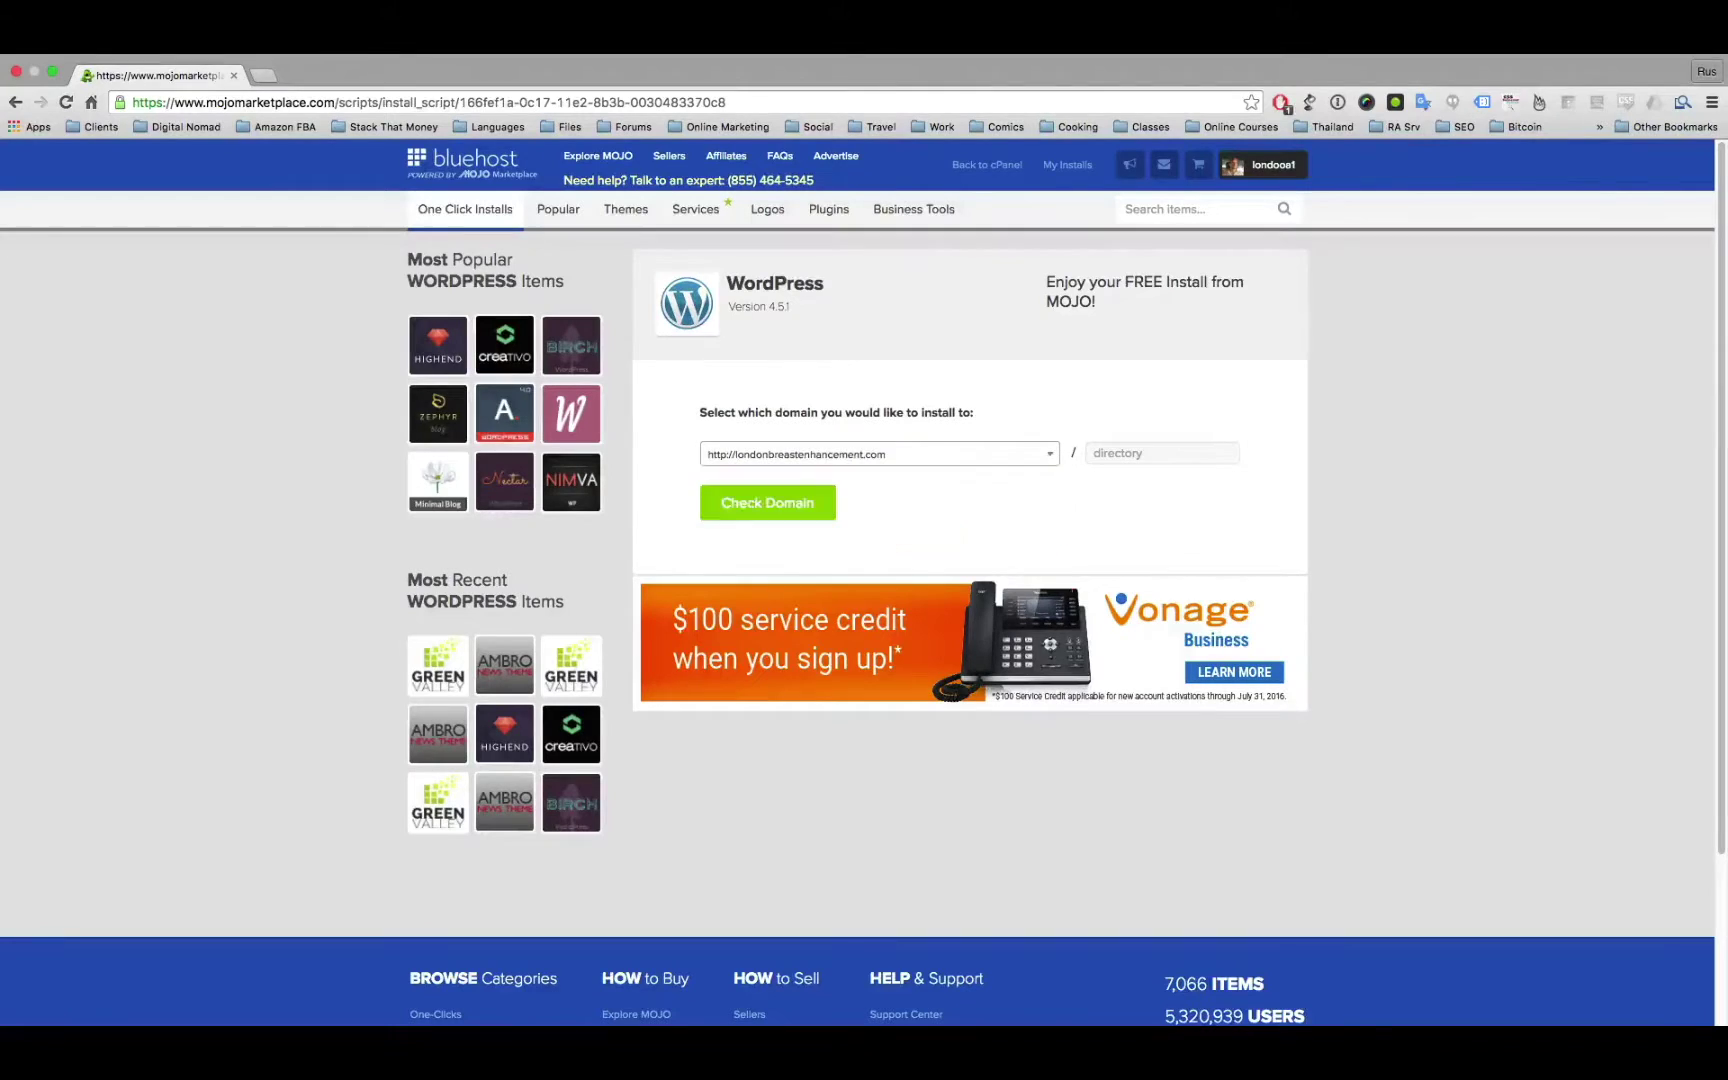
{"action": "left_click", "coordinate": [767, 502]}
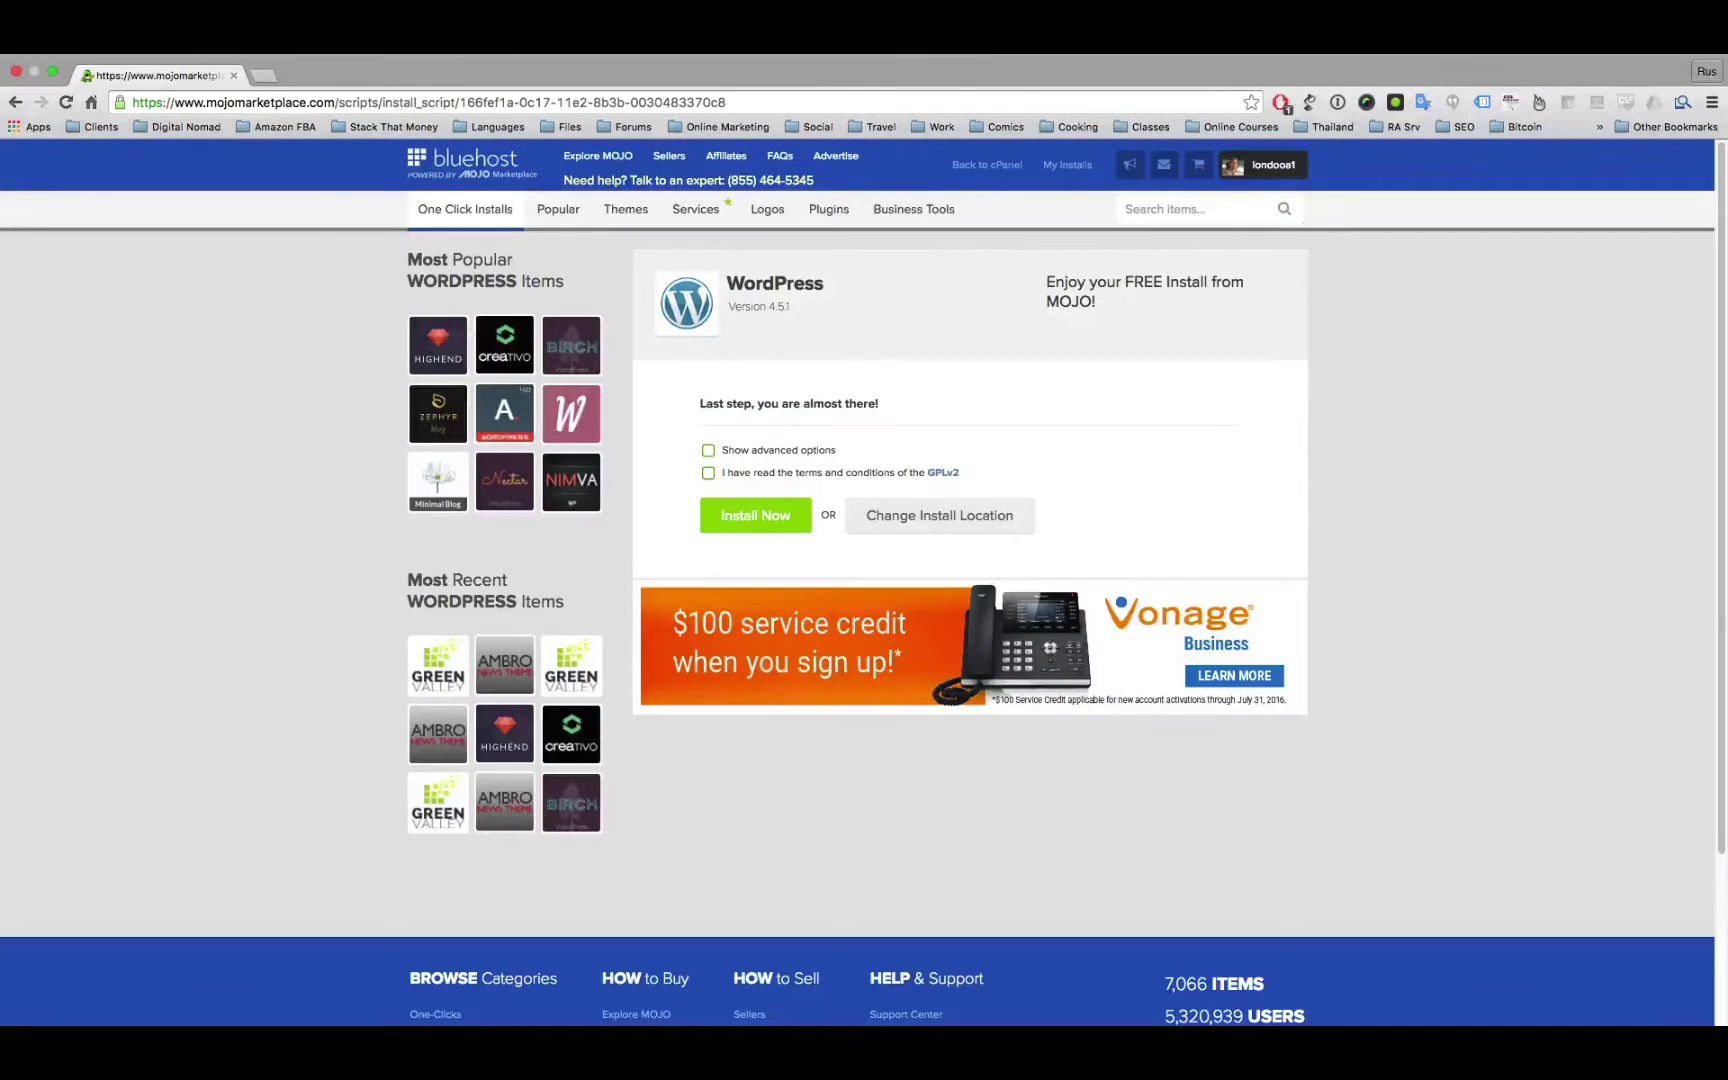
Step: Accept the GPLv2 terms, show the advanced options and set the site title to London Breast Enhancement
{"action": "left_click", "coordinate": [708, 473]}
{"action": "left_click", "coordinate": [708, 451]}
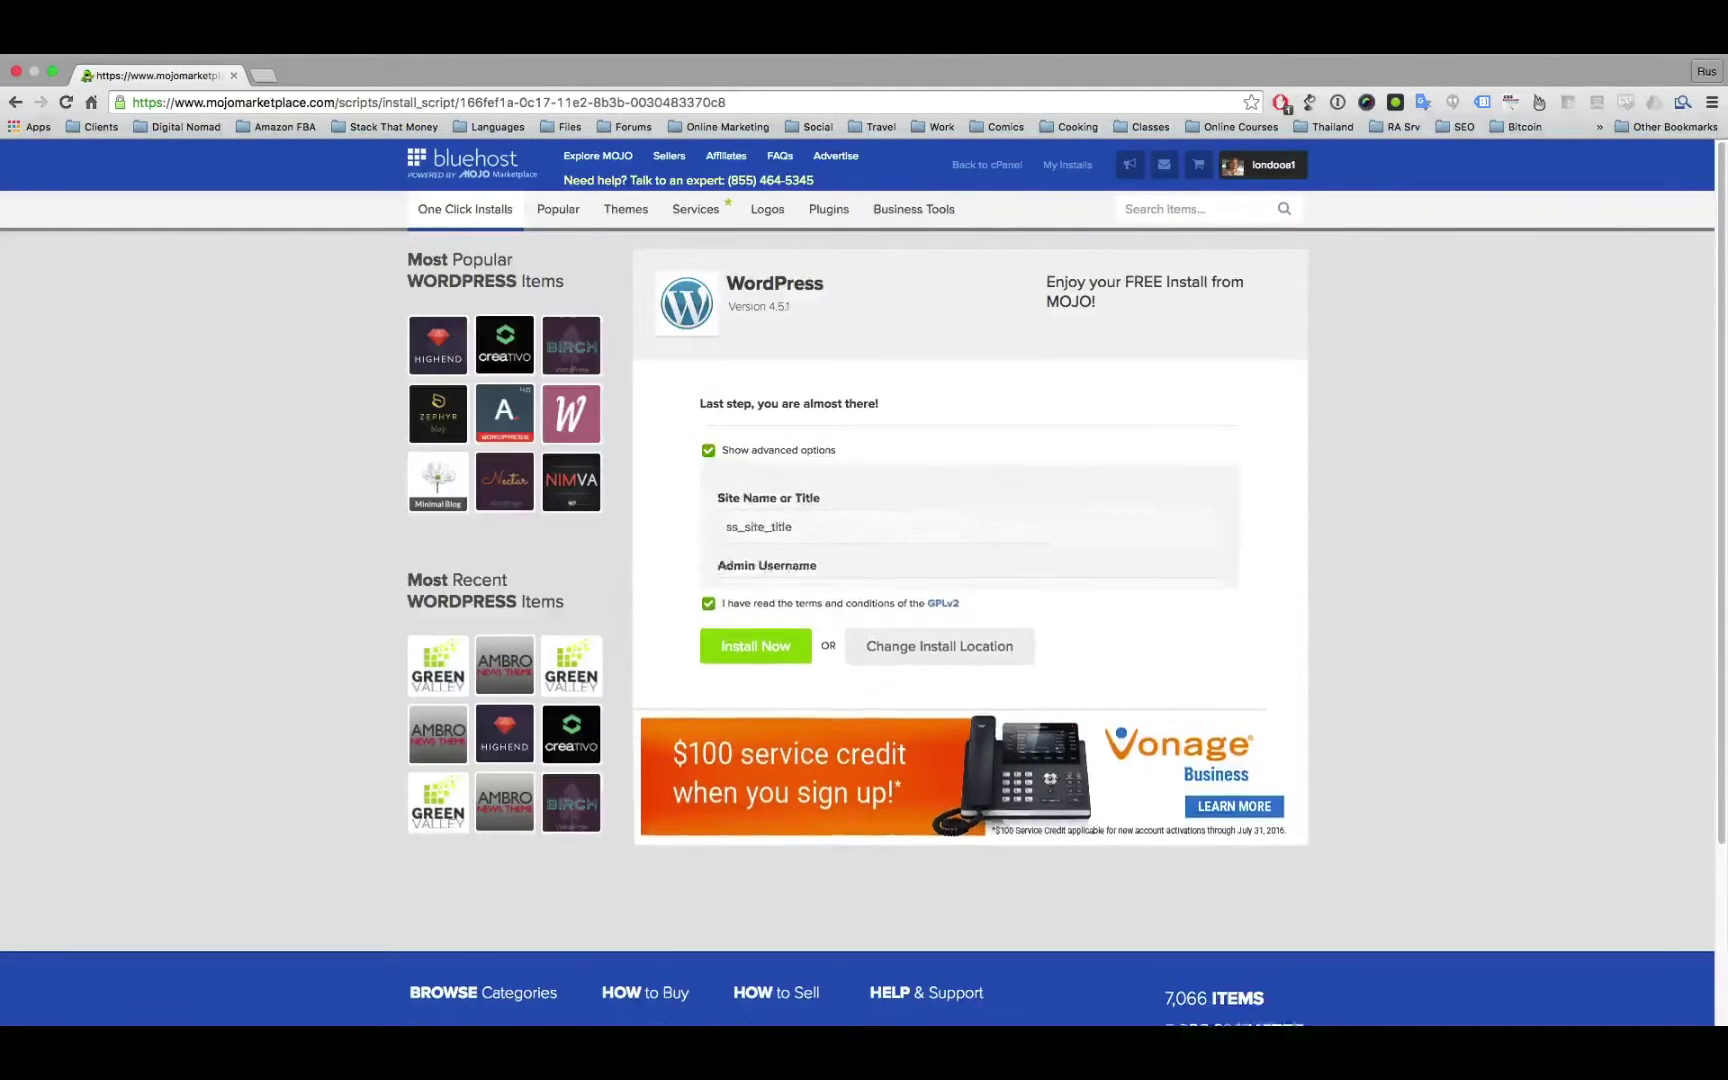
{"action": "double_click", "coordinate": [793, 537]}
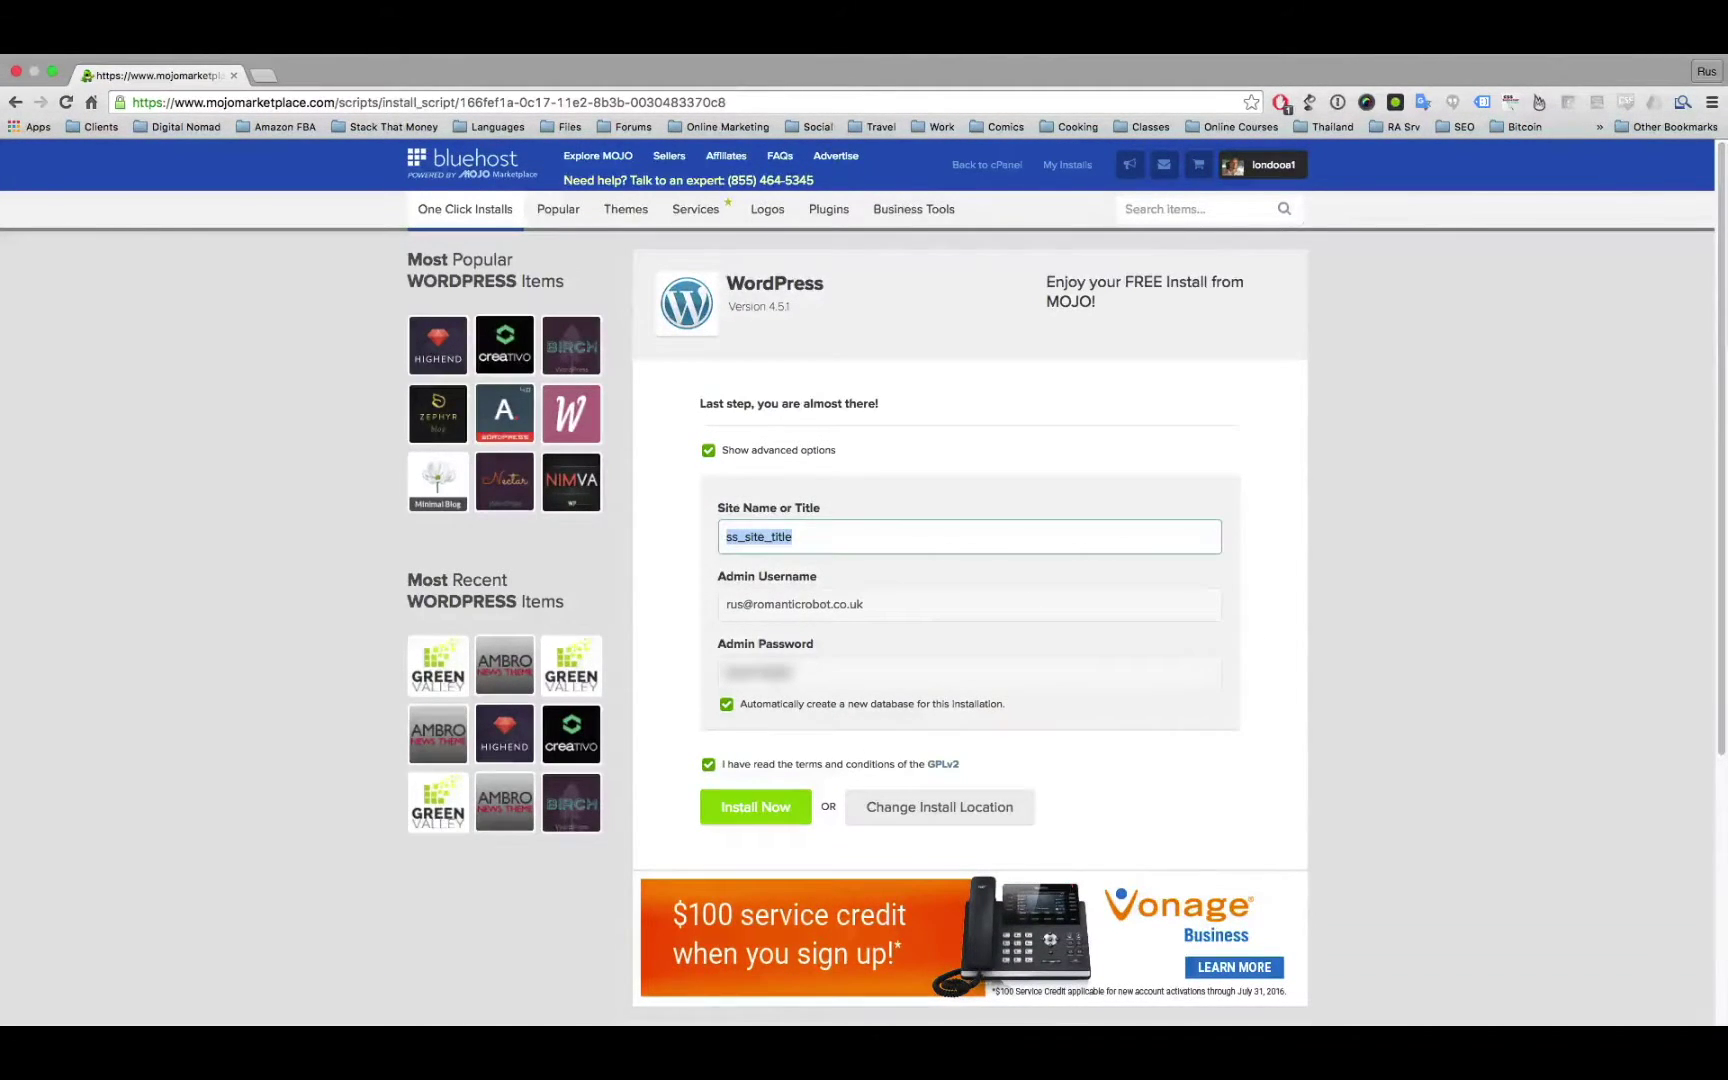
{"action": "type", "text": "London"}
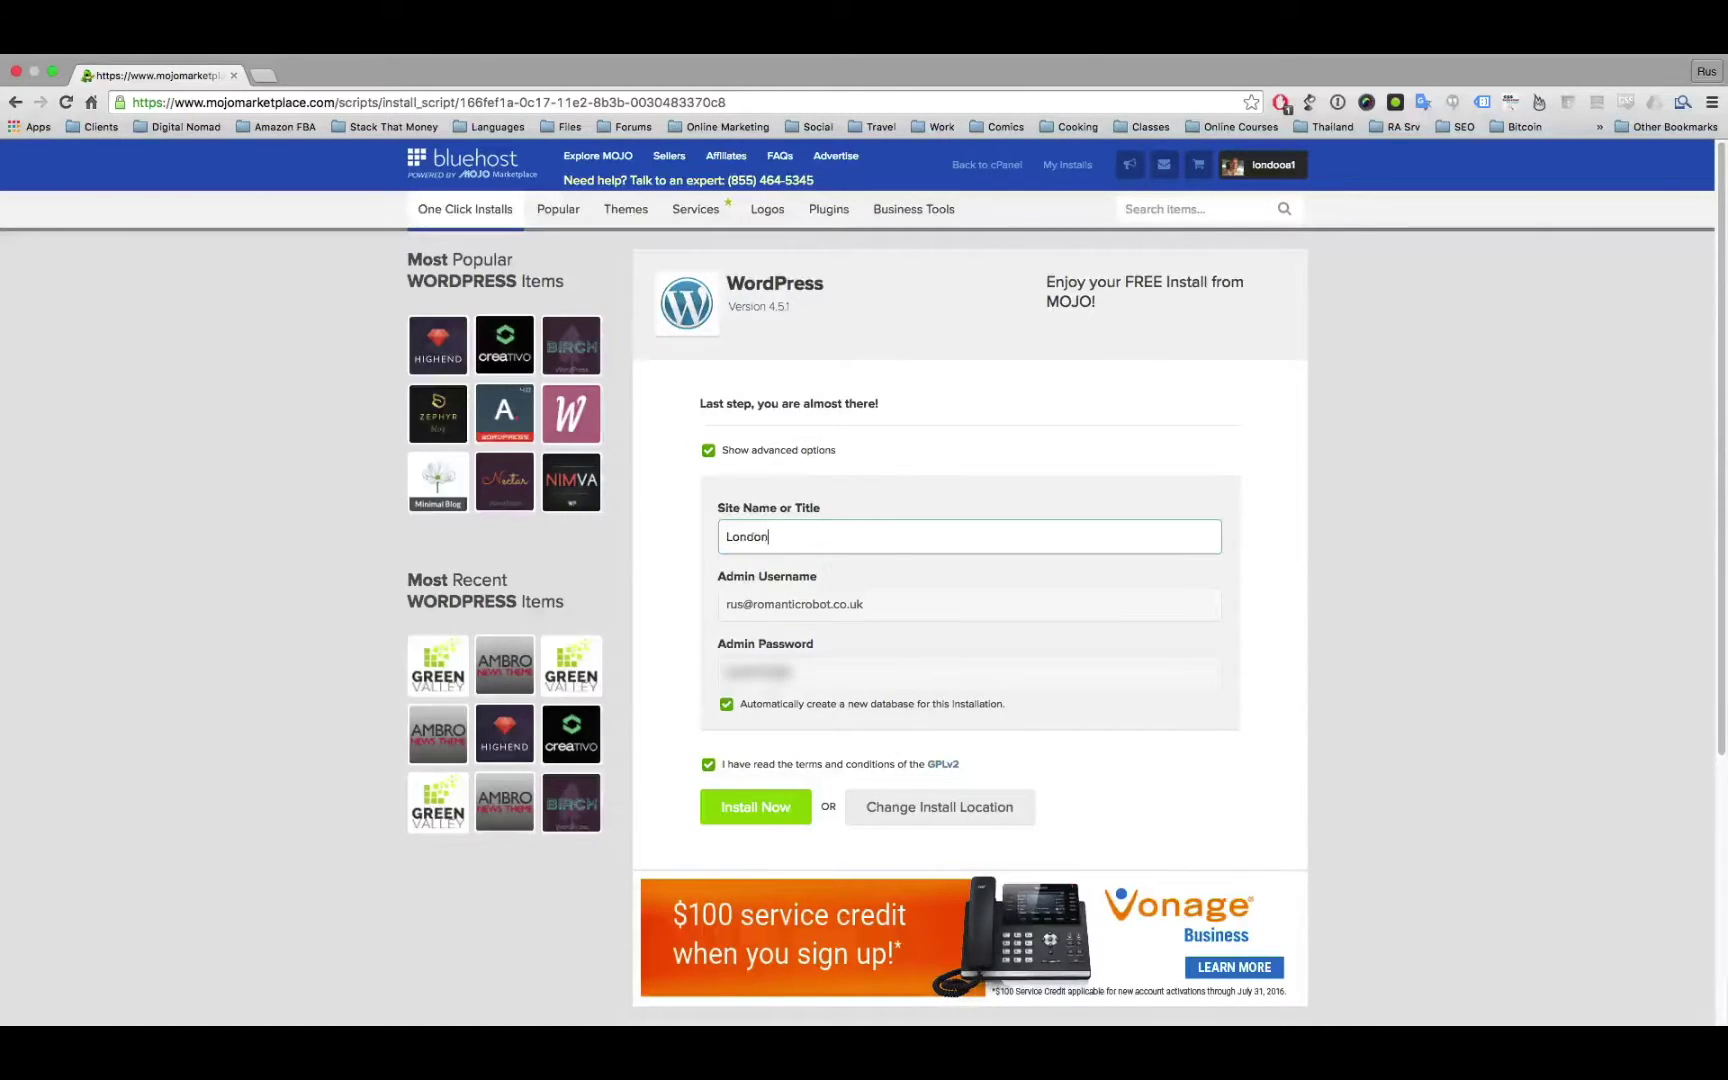
{"action": "type", "text": " Breast Enhancement"}
Step: Replace the admin username with a custom one of at least four characters and start the WordPress installation
{"action": "key", "text": "Tab"}
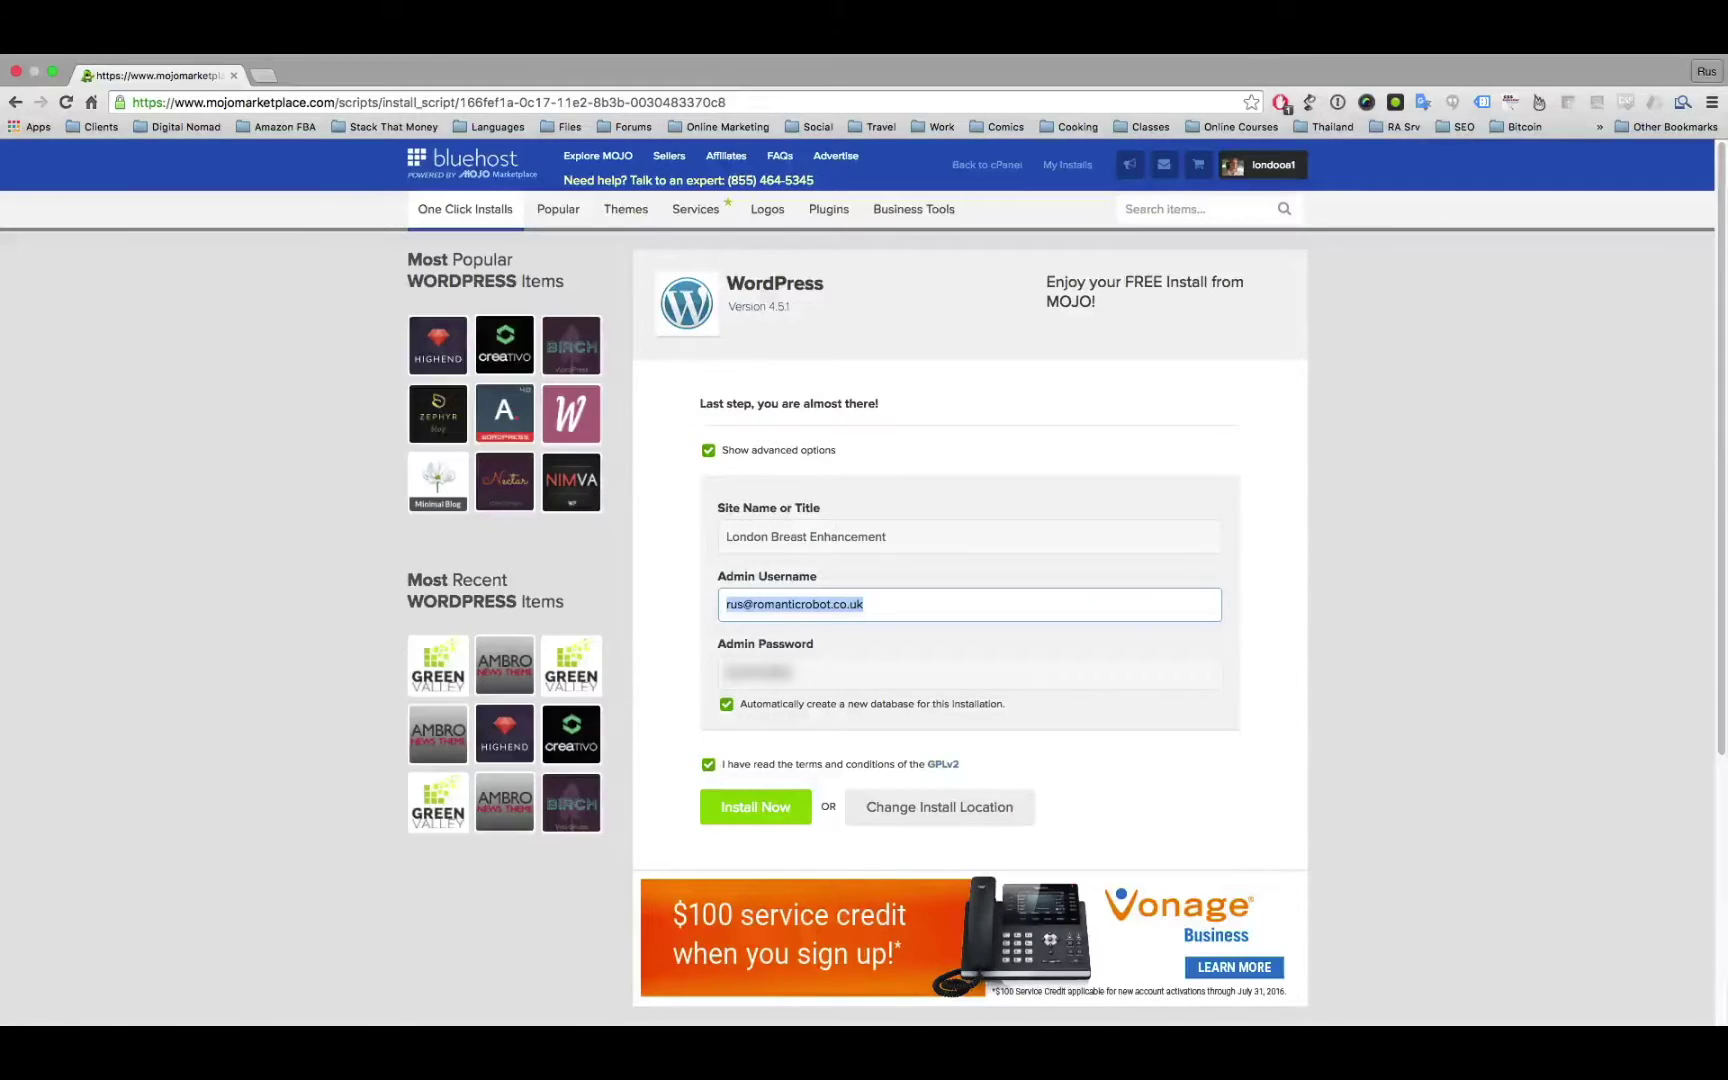
{"action": "type", "text": "rus"}
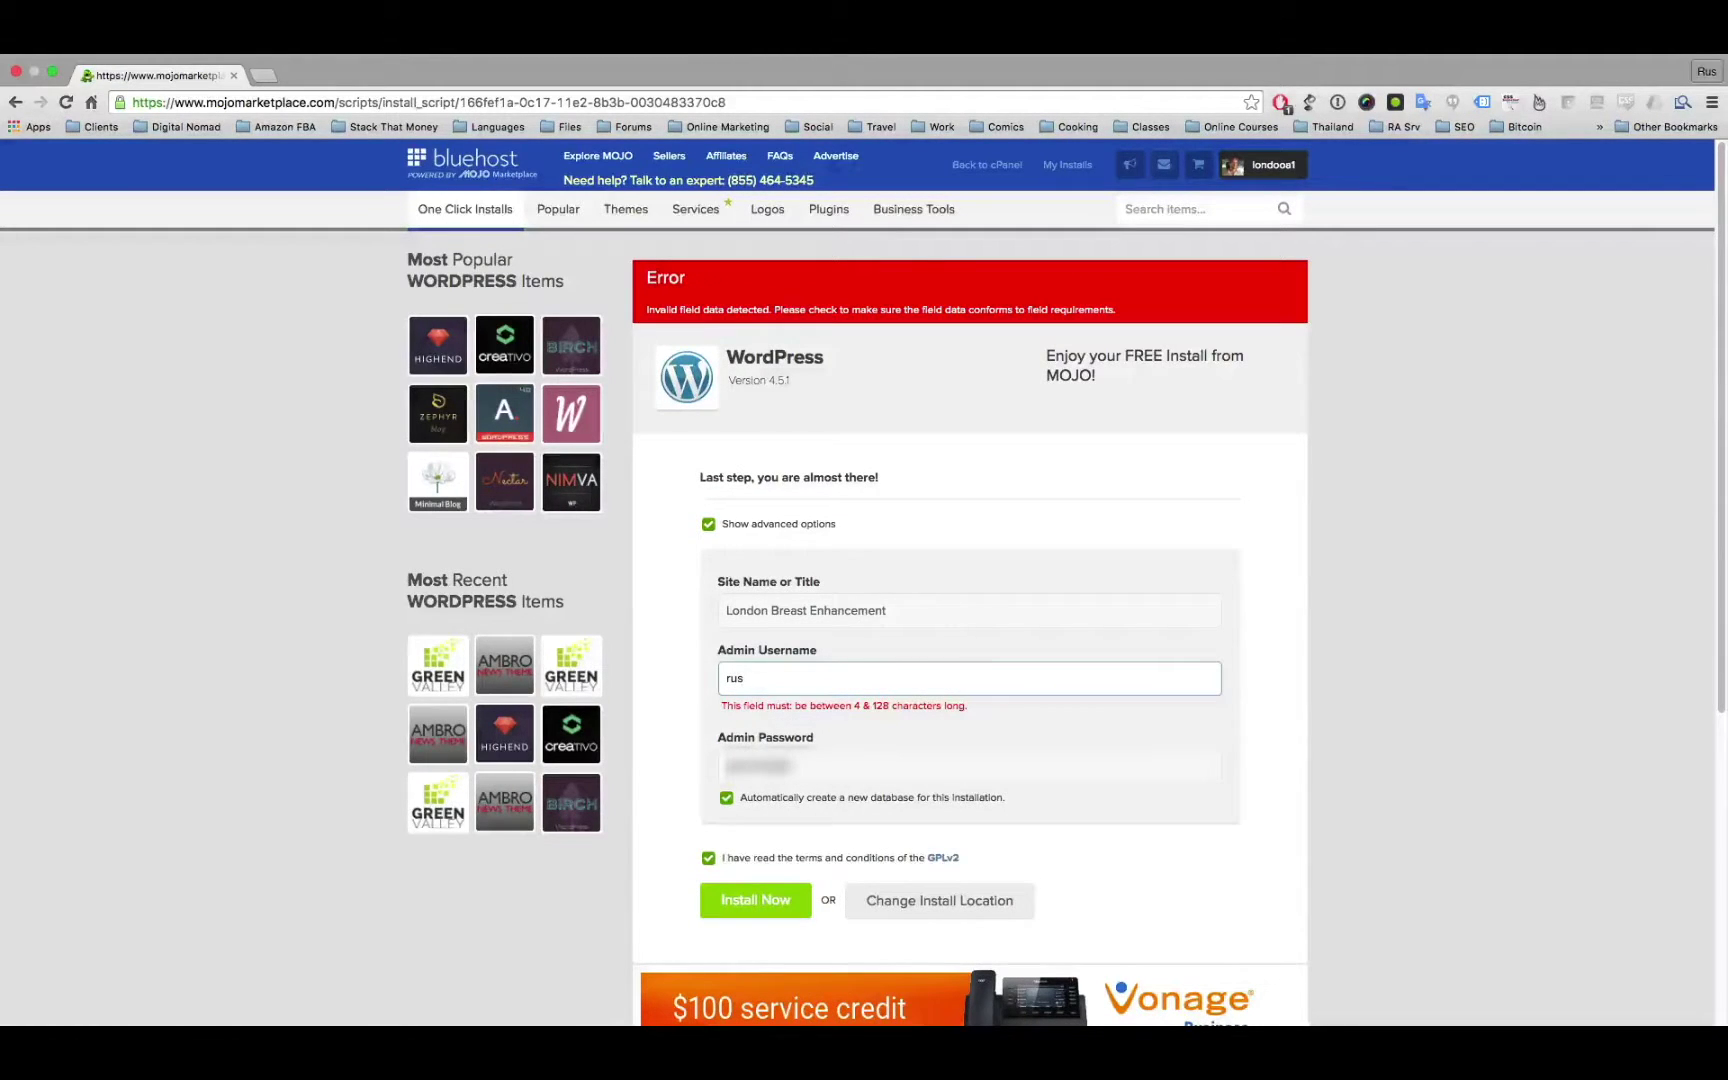
{"action": "type", "text": "pow"}
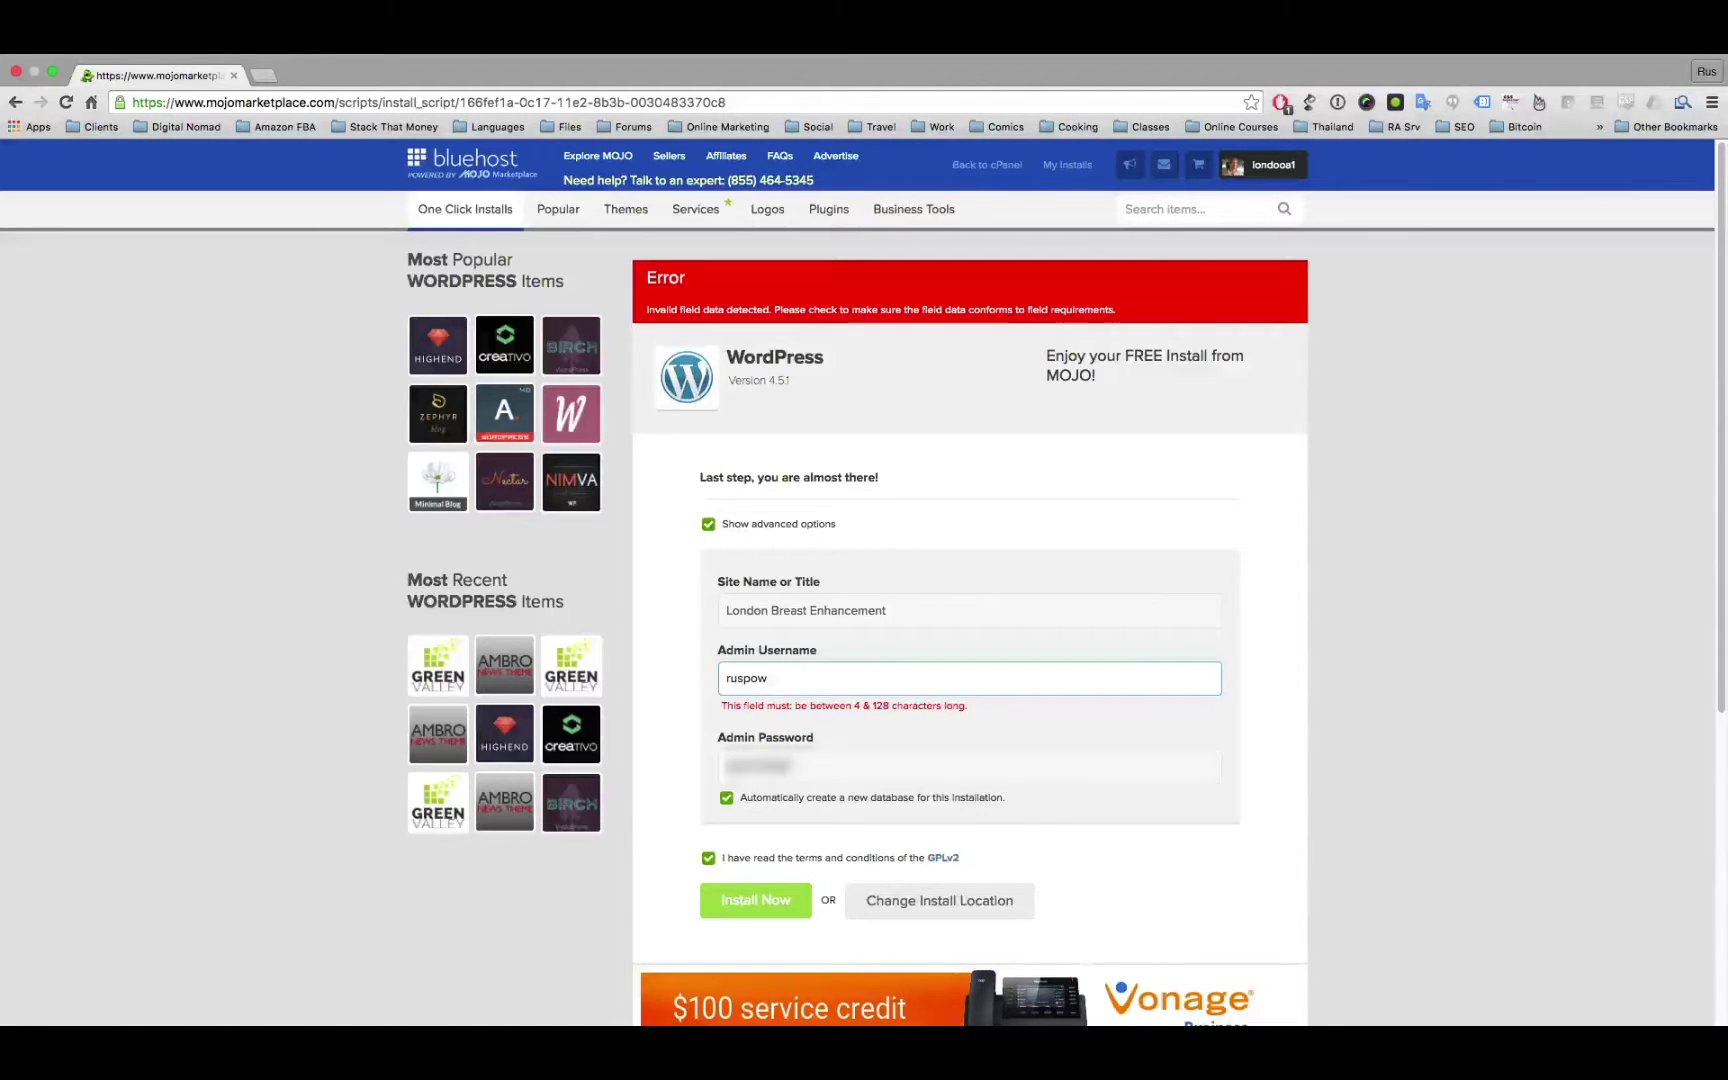
{"action": "left_click", "coordinate": [755, 900]}
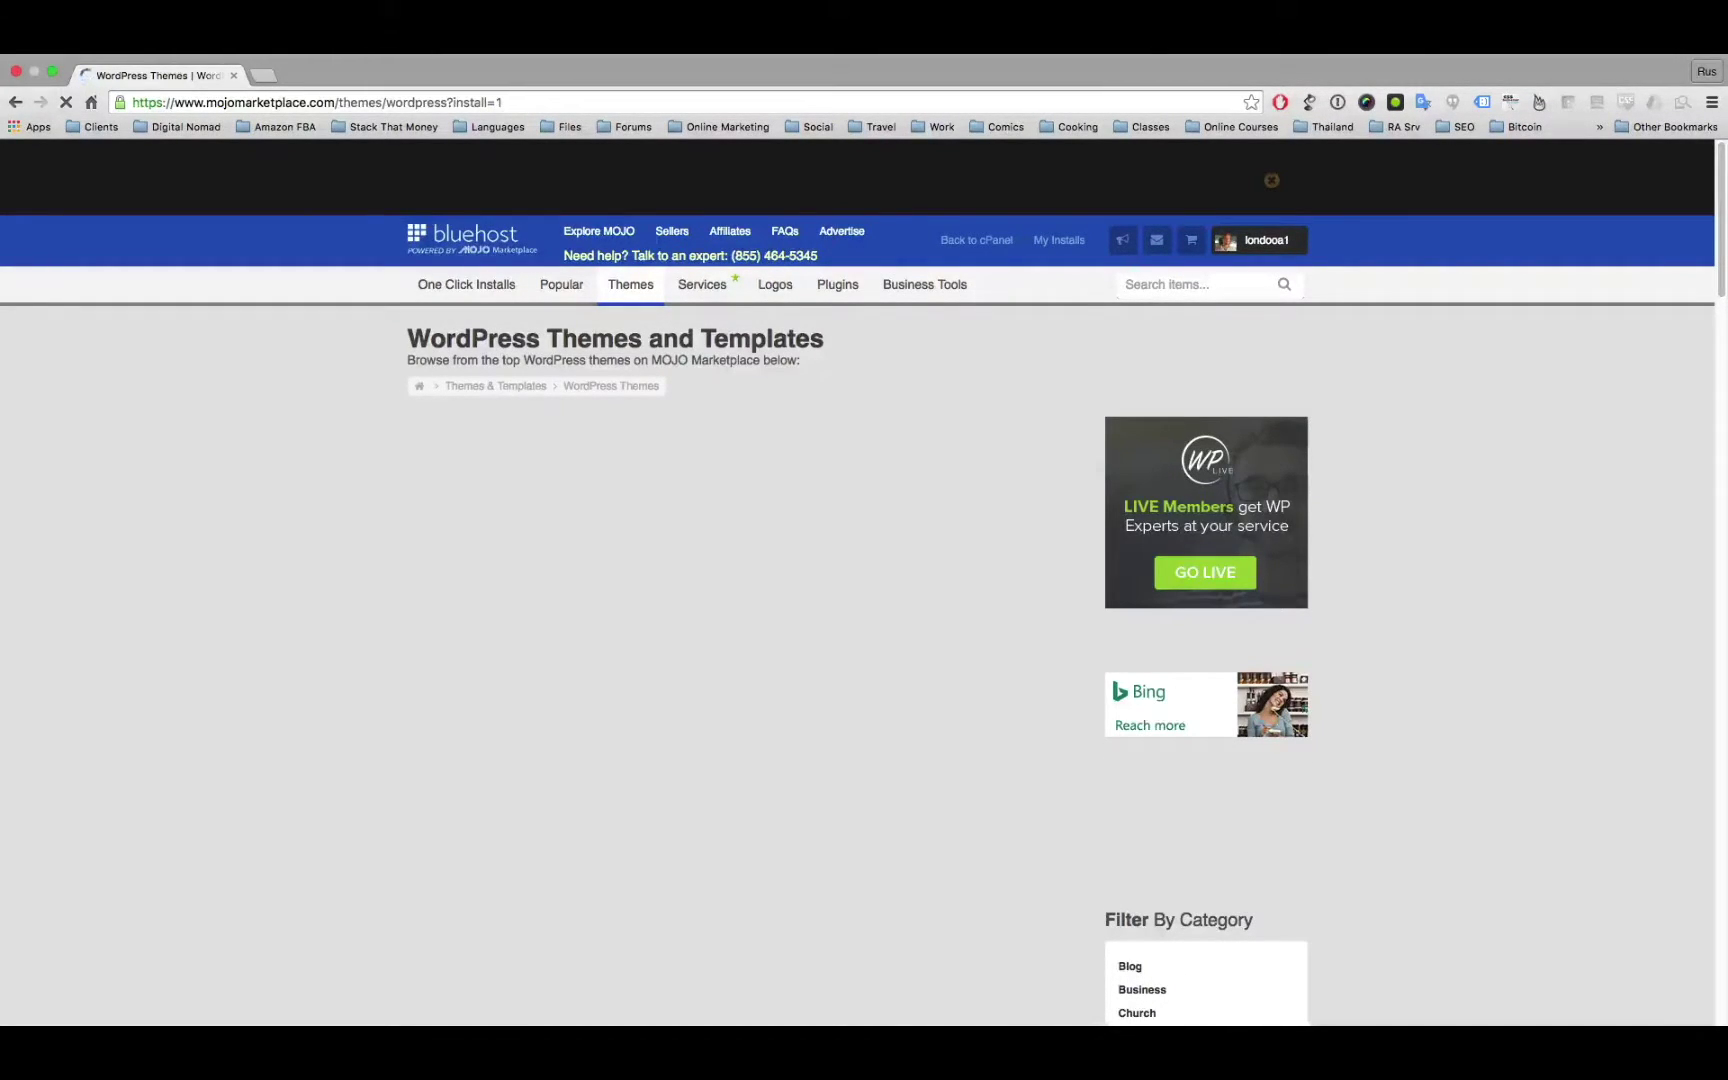
Step: Look through the WordPress themes listing and check the installation progress on the same page
{"action": "scroll", "coordinate": [864, 580], "scroll_direction": "down", "scroll_amount": 8}
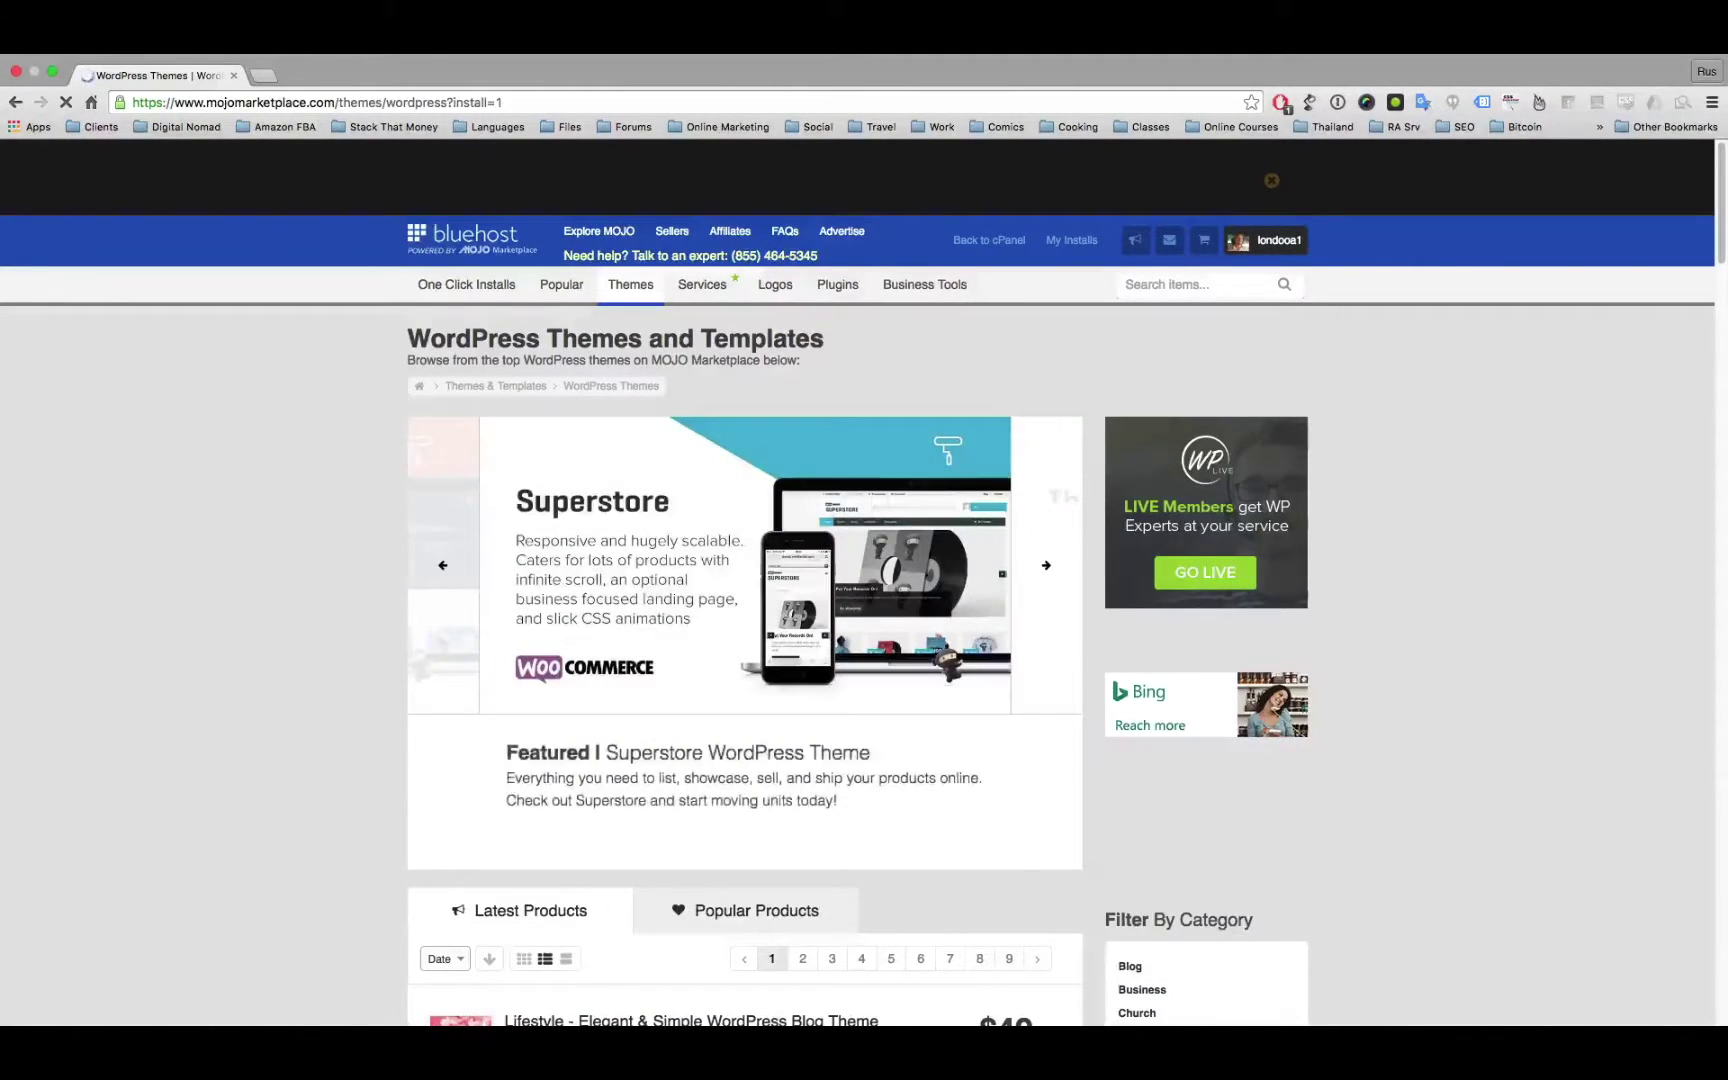
{"action": "scroll", "coordinate": [864, 580], "scroll_direction": "down", "scroll_amount": 5}
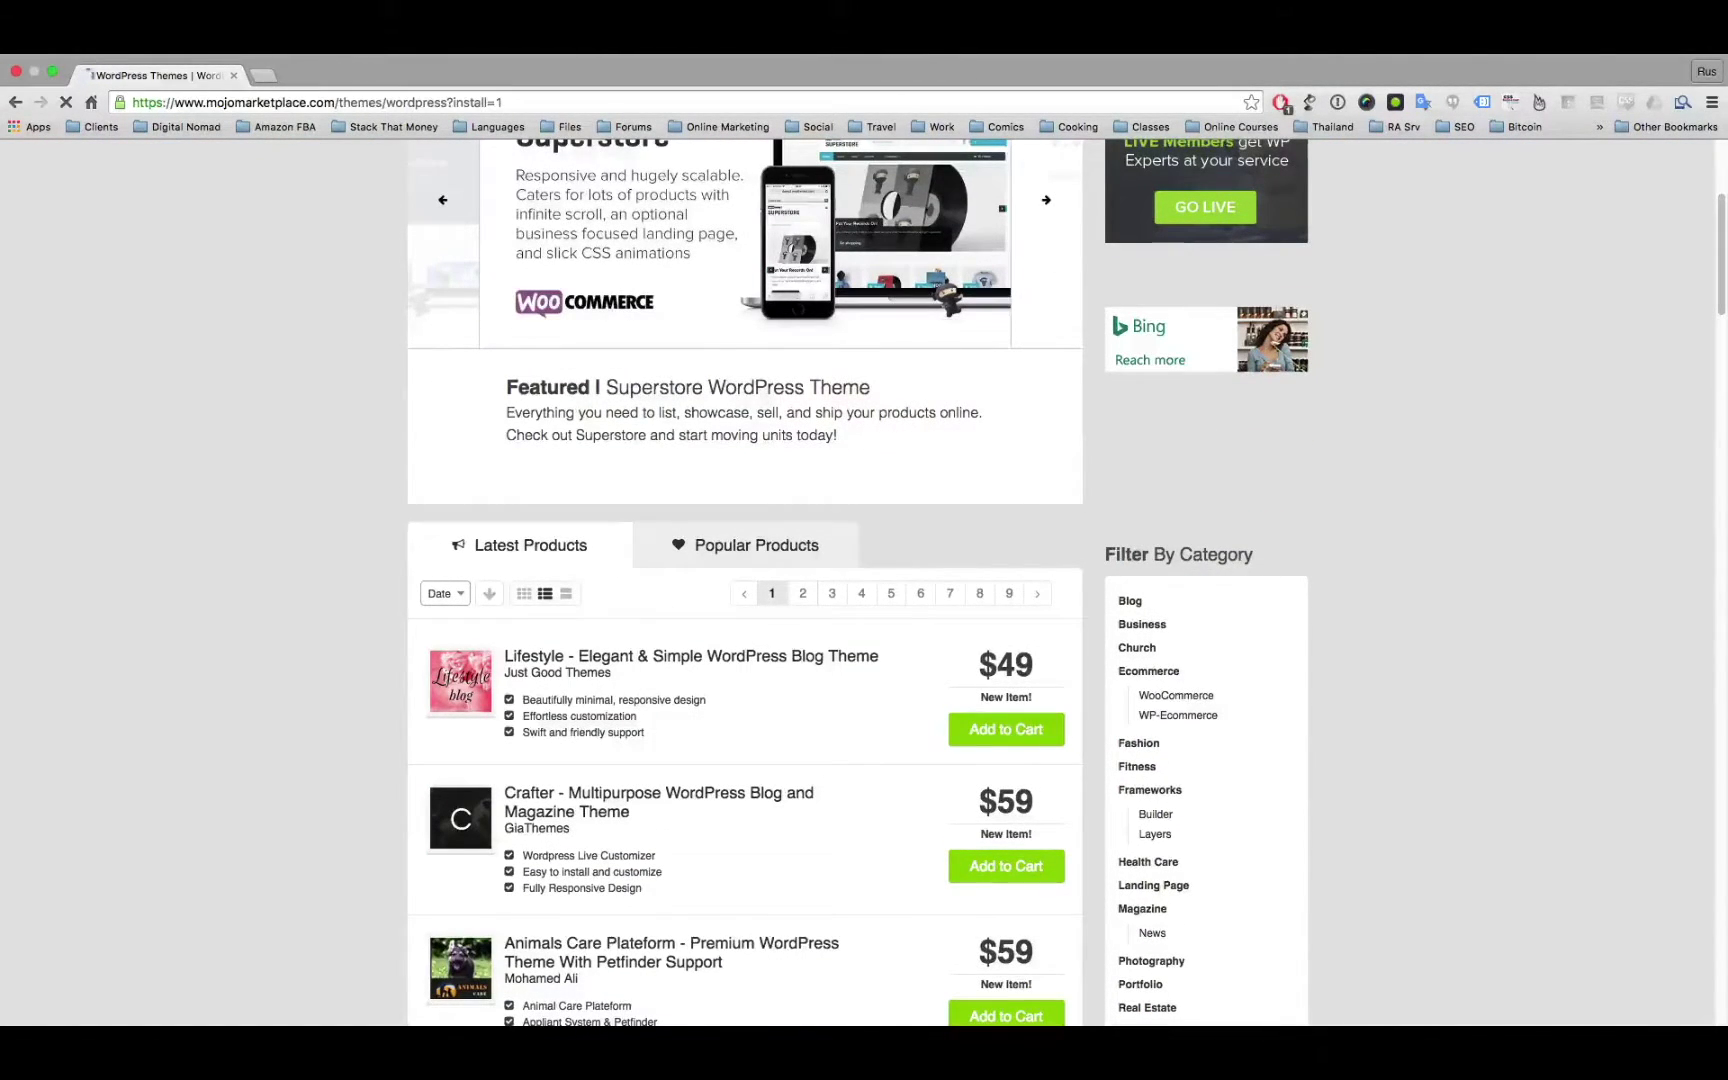
{"action": "scroll", "coordinate": [864, 580], "scroll_direction": "down", "scroll_amount": 3}
{"action": "scroll", "coordinate": [864, 580], "scroll_direction": "up", "scroll_amount": 7}
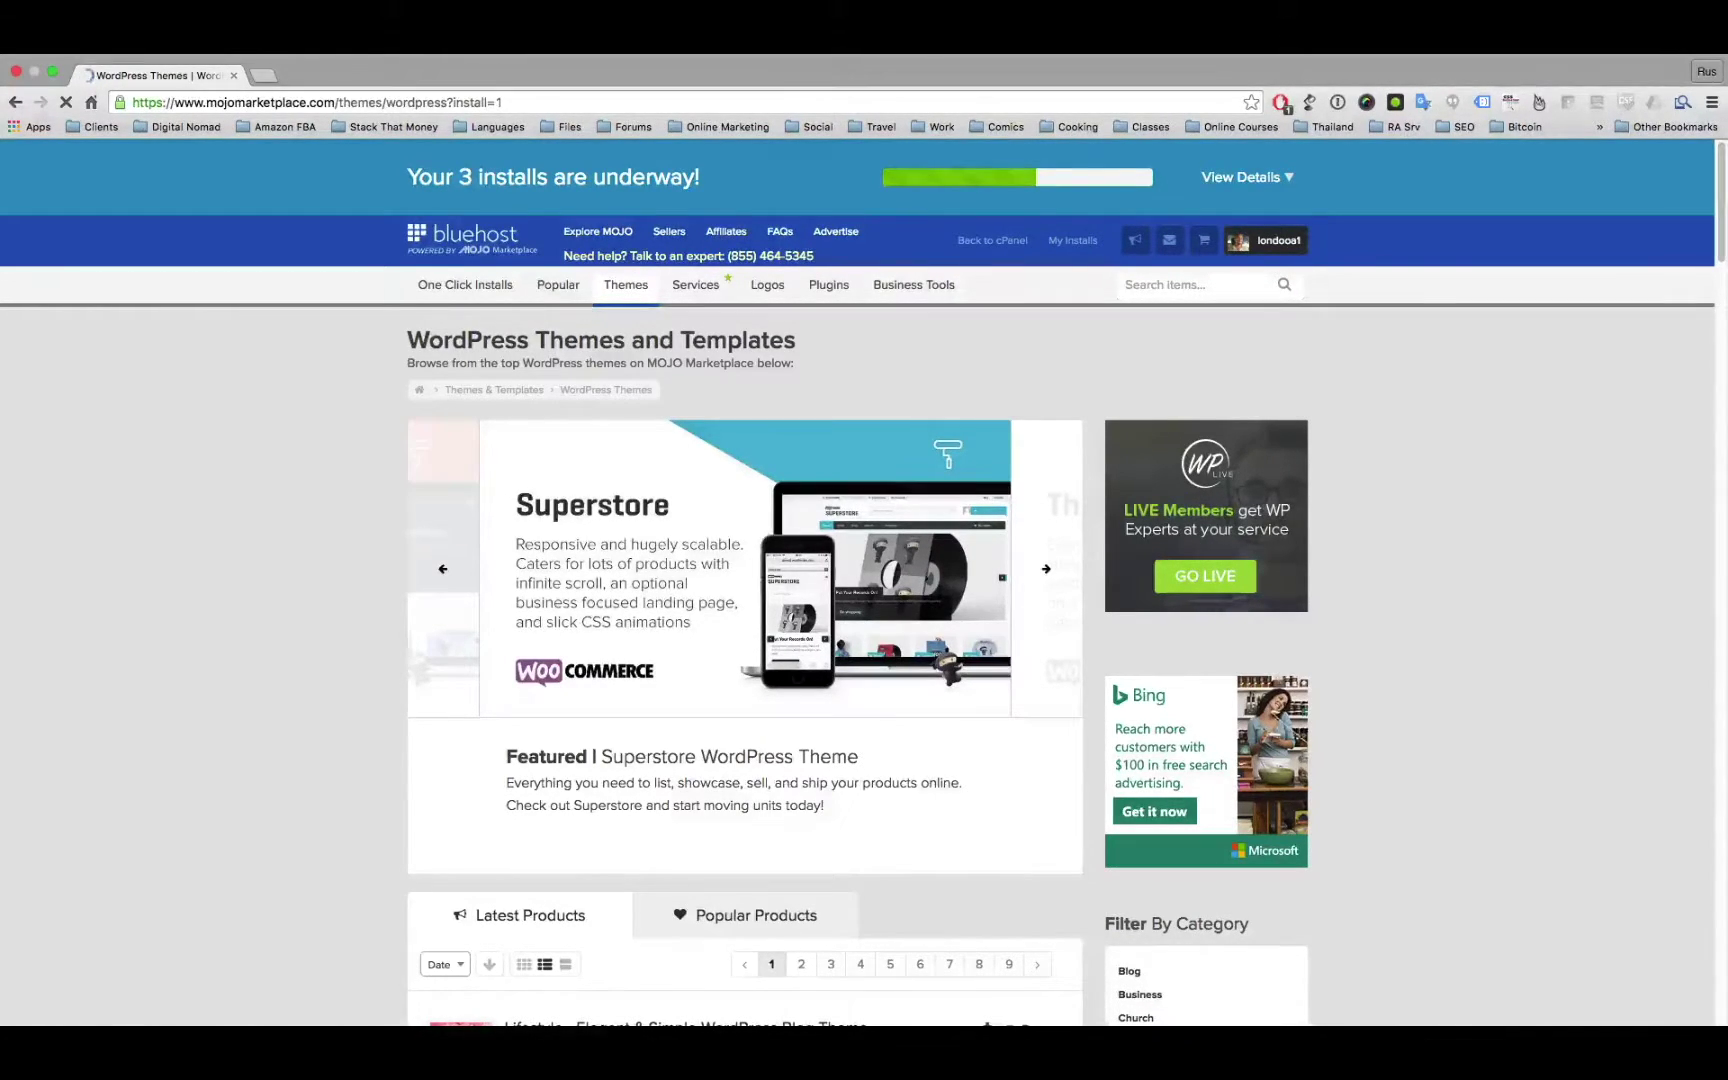
{"action": "scroll", "coordinate": [860, 600], "scroll_direction": "down", "scroll_amount": 15}
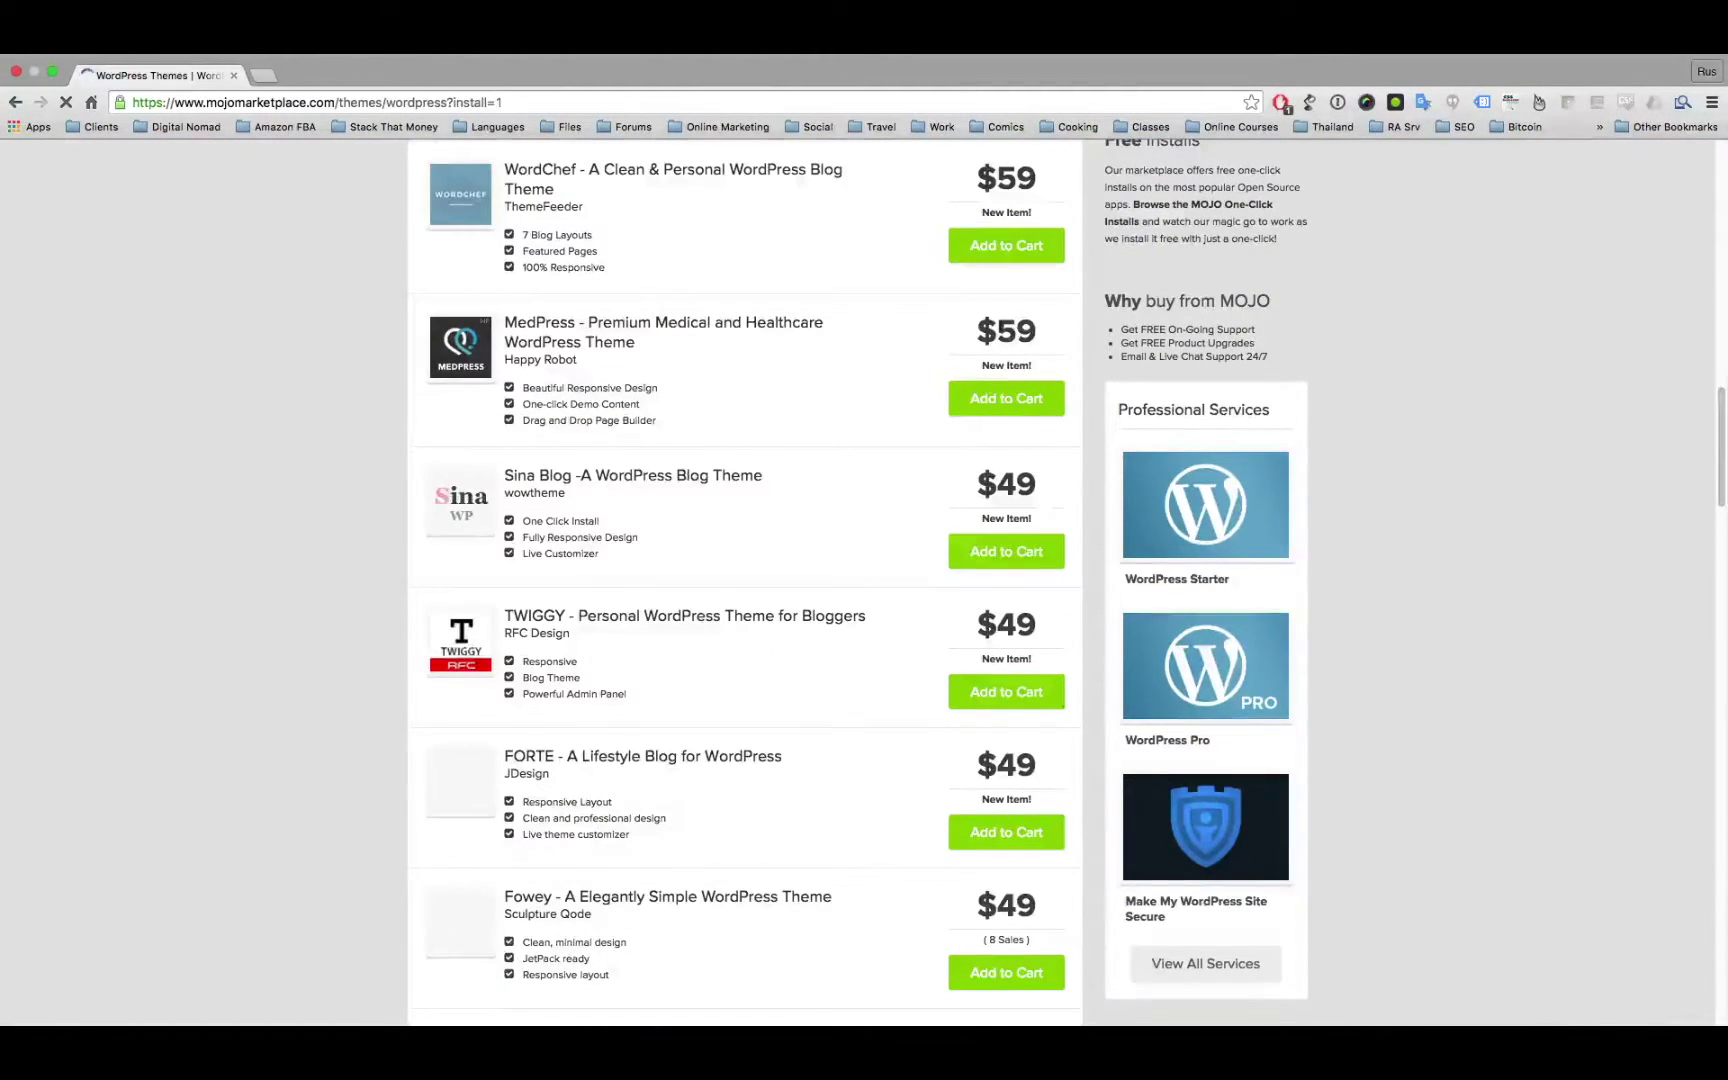
{"action": "scroll", "coordinate": [860, 600], "scroll_direction": "down", "scroll_amount": 5}
{"action": "scroll", "coordinate": [860, 600], "scroll_direction": "down", "scroll_amount": 4}
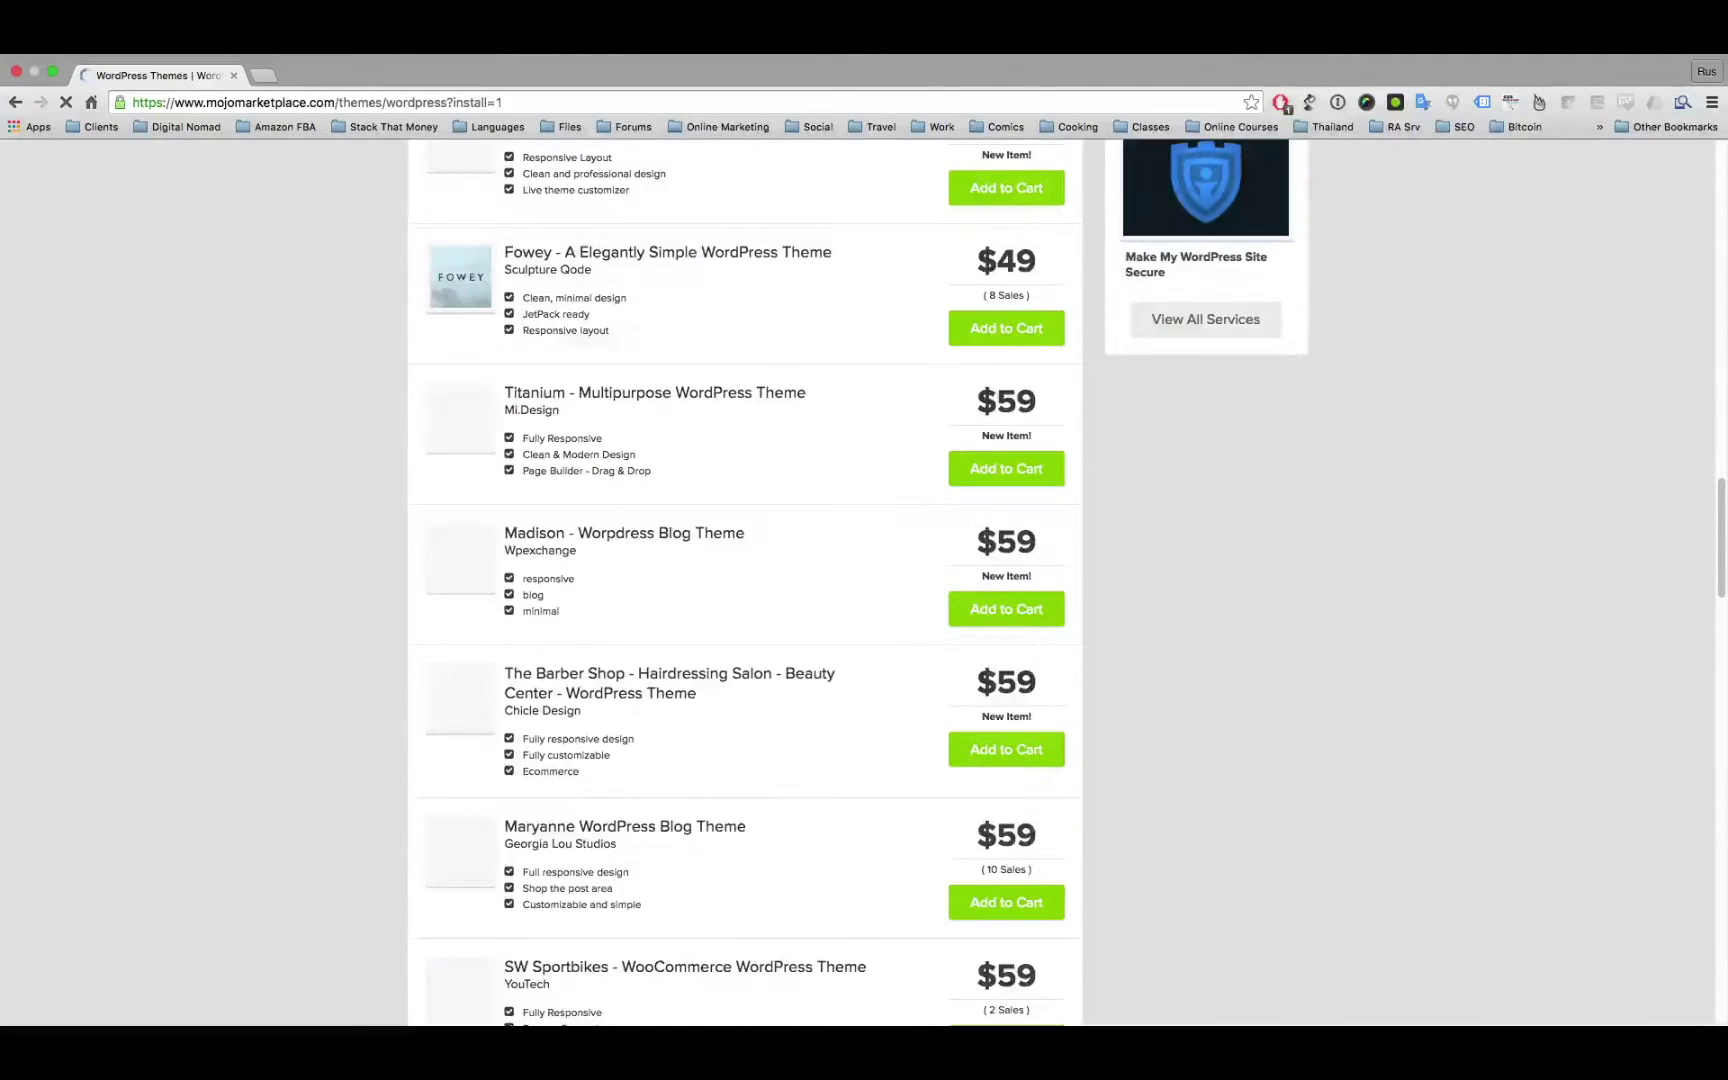
{"action": "scroll", "coordinate": [860, 600], "scroll_direction": "down", "scroll_amount": 5}
{"action": "scroll", "coordinate": [860, 600], "scroll_direction": "up", "scroll_amount": 20}
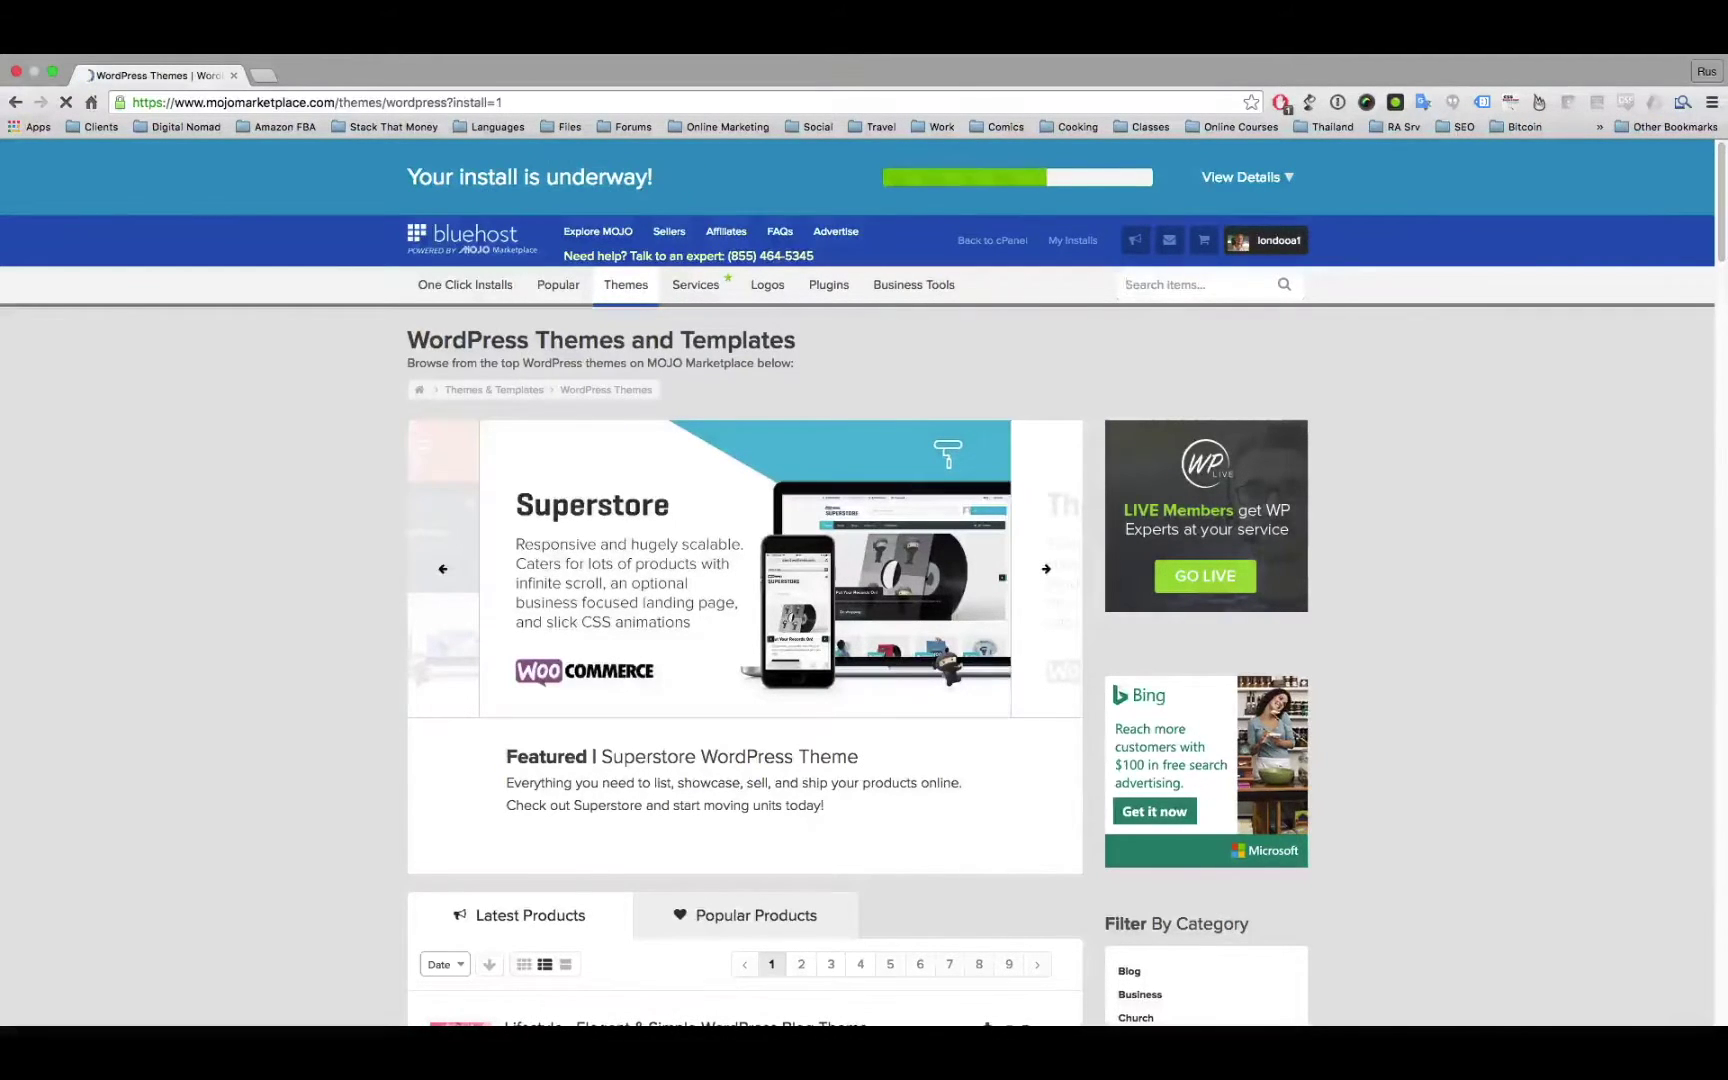
{"action": "scroll", "coordinate": [864, 580], "scroll_direction": "down", "scroll_amount": 6}
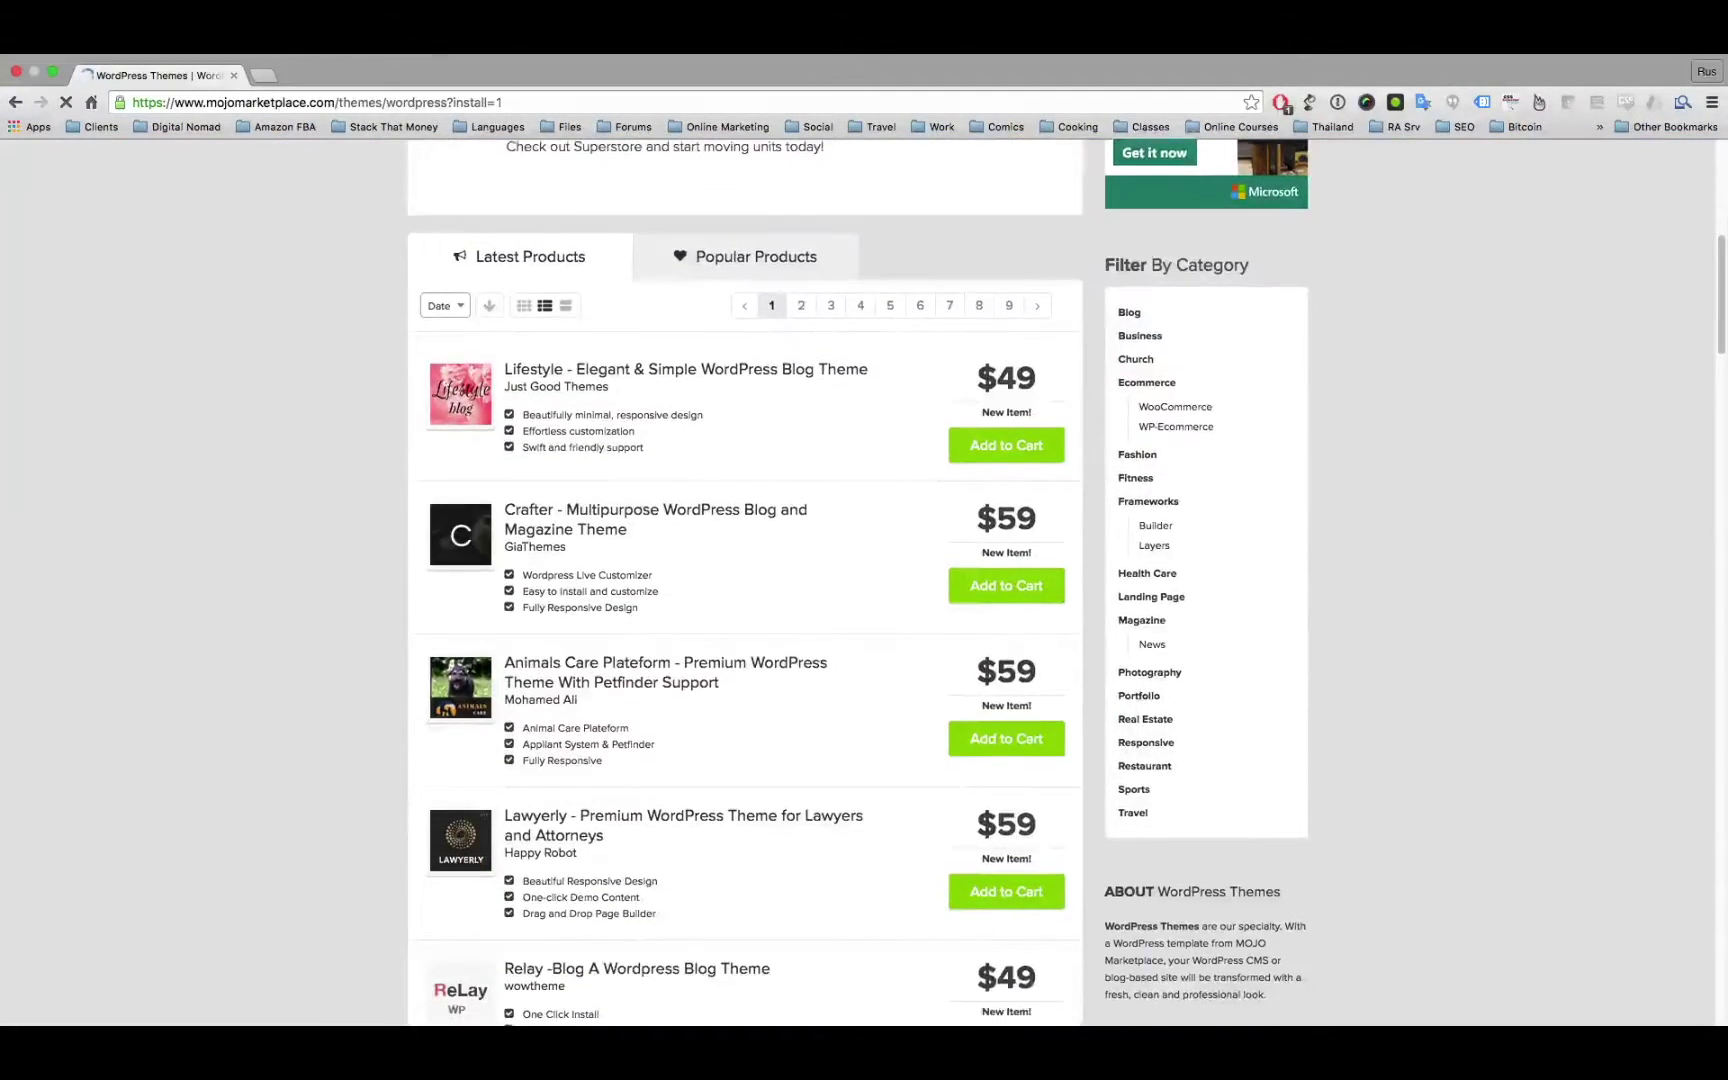
Step: Browse the latest WordPress themes in the marketplace and enter medical as the item search term
{"action": "scroll", "coordinate": [864, 580], "scroll_direction": "down", "scroll_amount": 7}
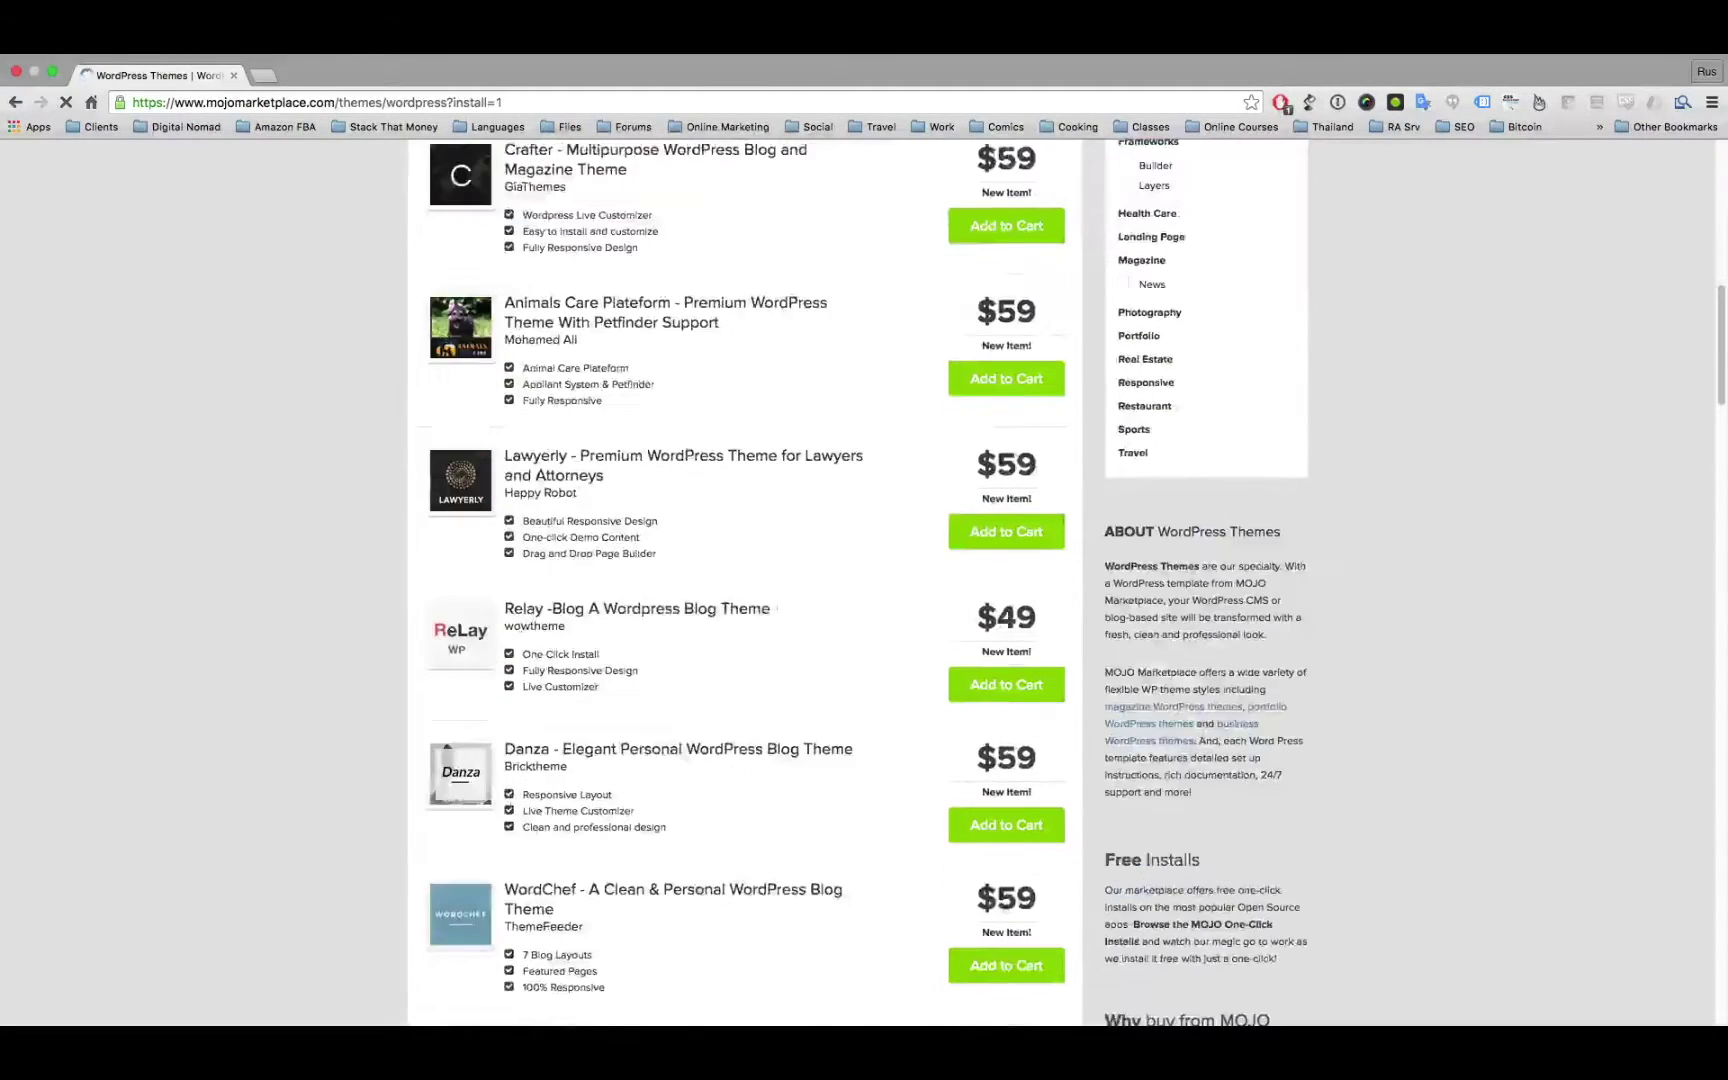
{"action": "scroll", "coordinate": [864, 580], "scroll_direction": "up", "scroll_amount": 8}
{"action": "scroll", "coordinate": [864, 580], "scroll_direction": "up", "scroll_amount": 5}
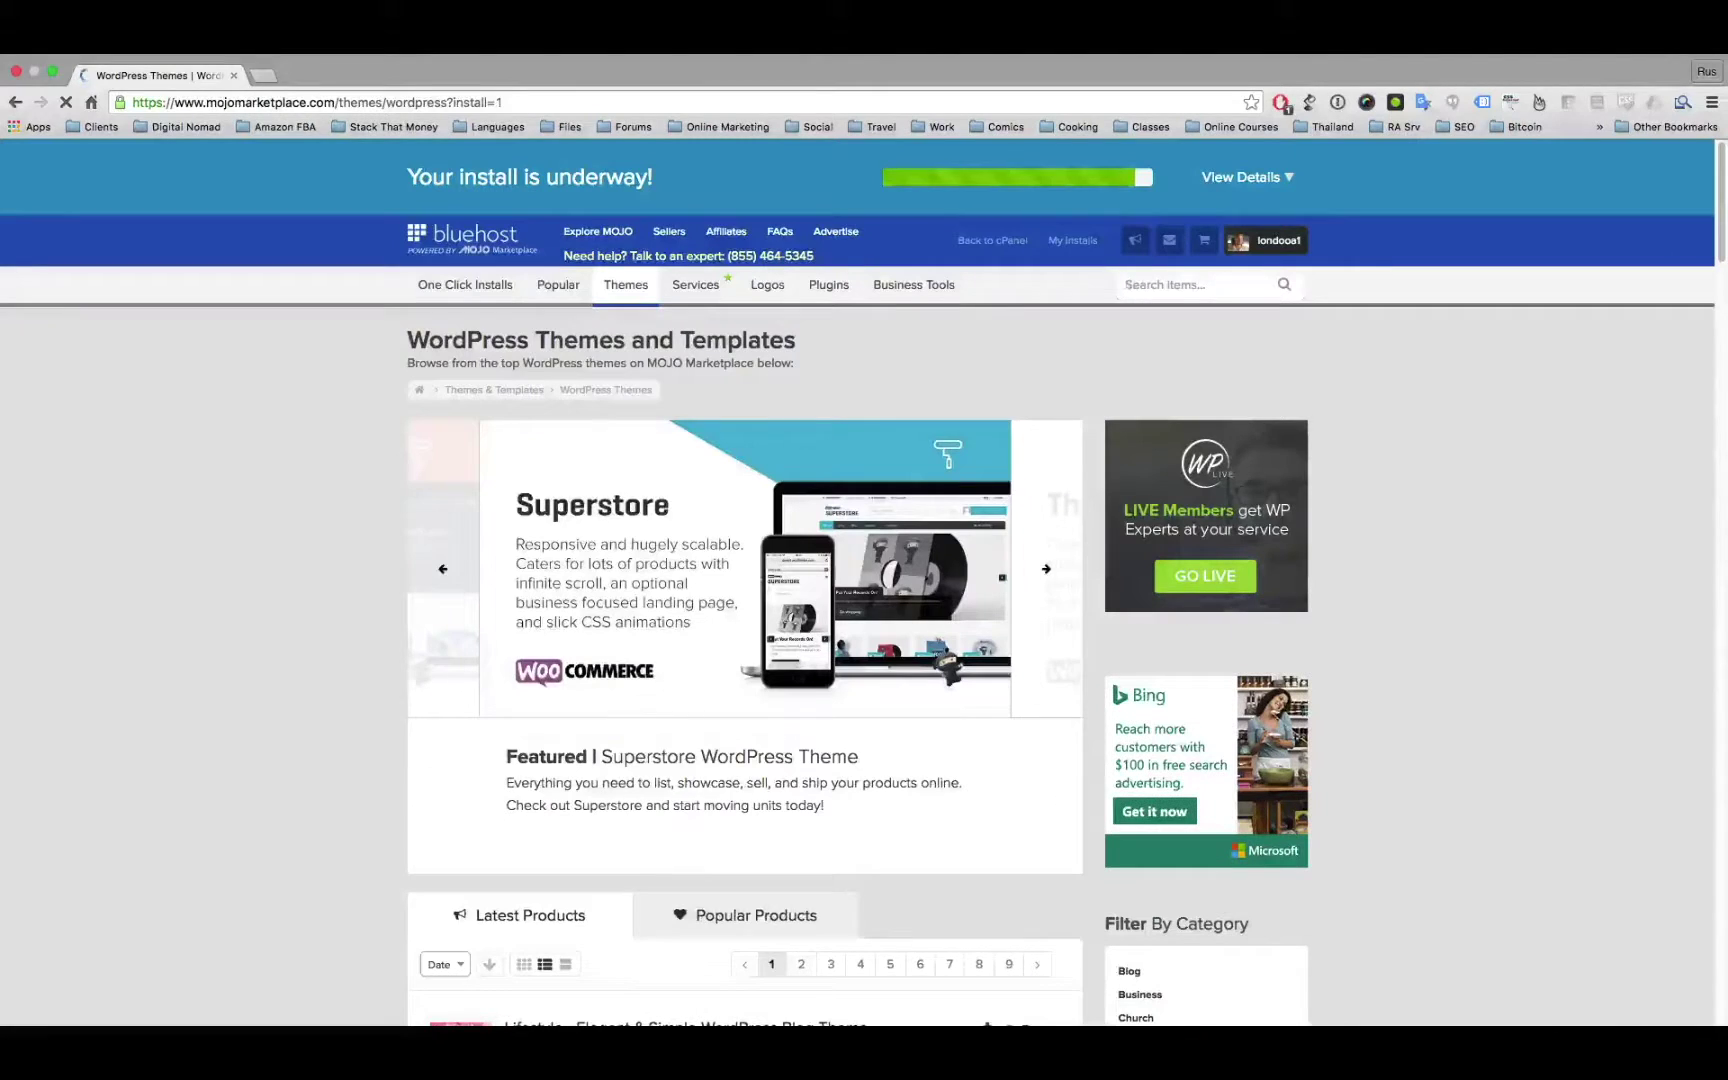
{"action": "type", "text": "medical"}
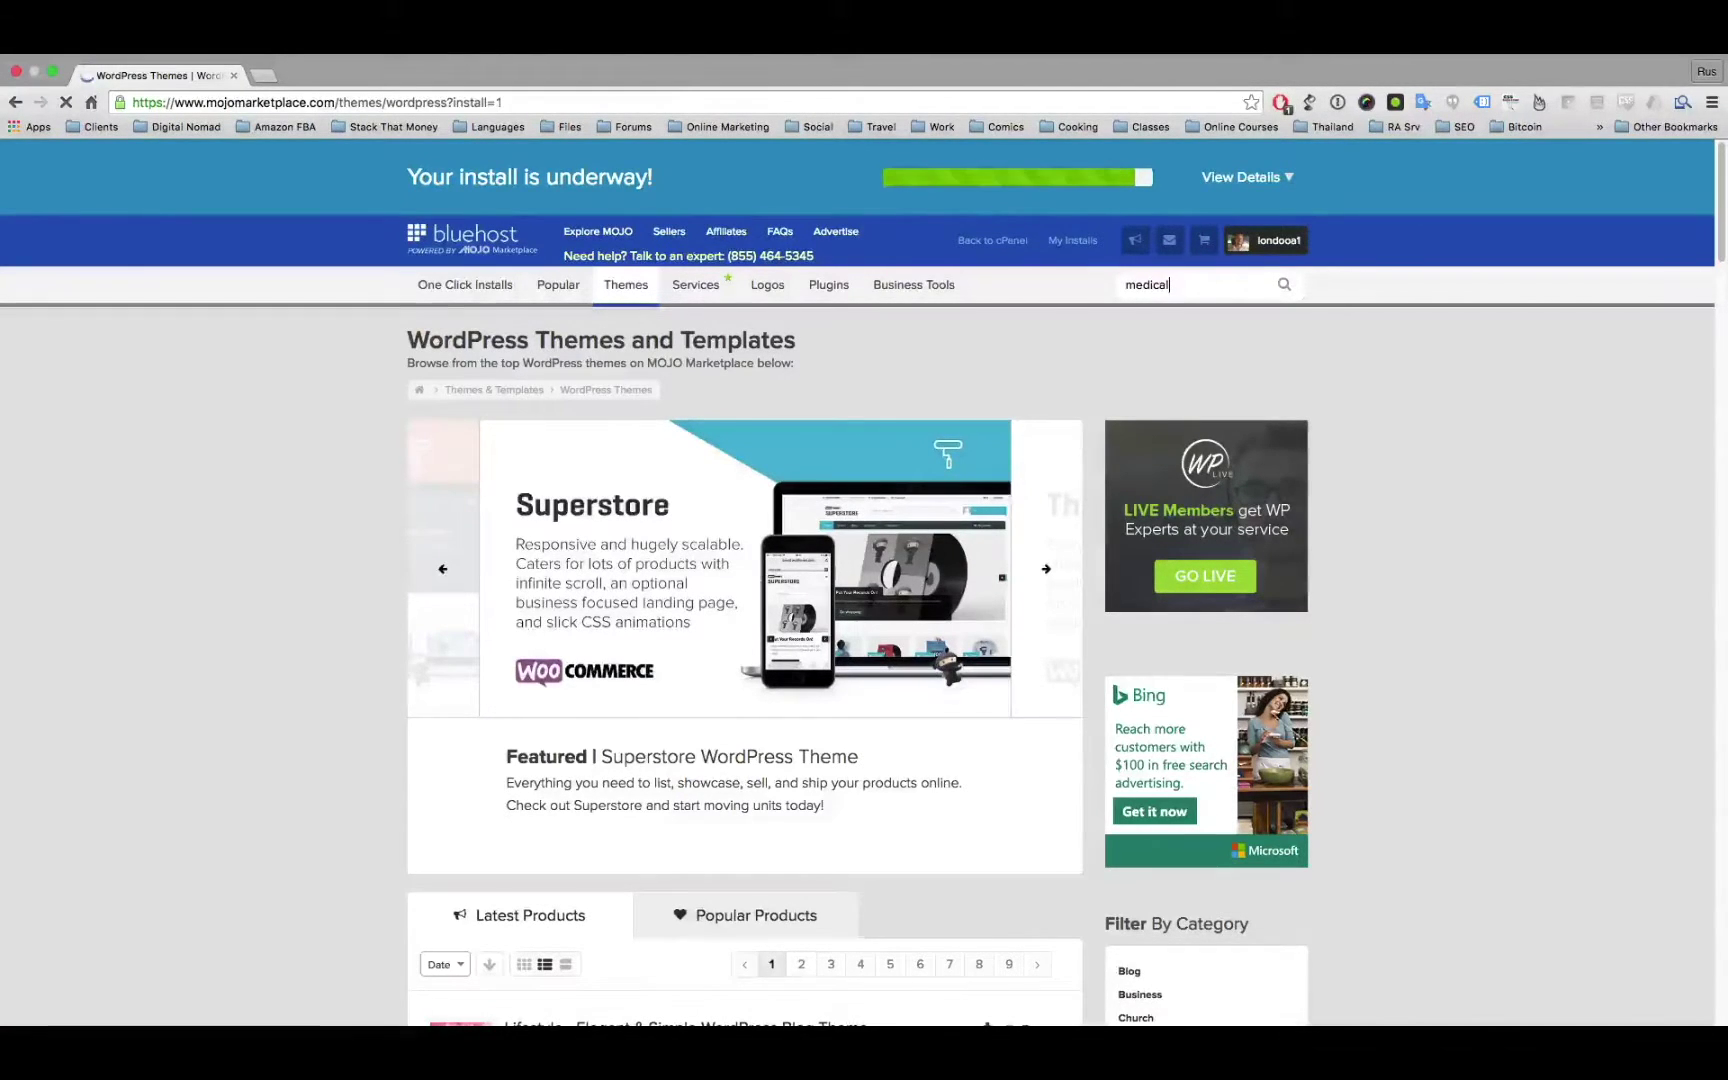
{"action": "left_click", "coordinate": [1161, 178]}
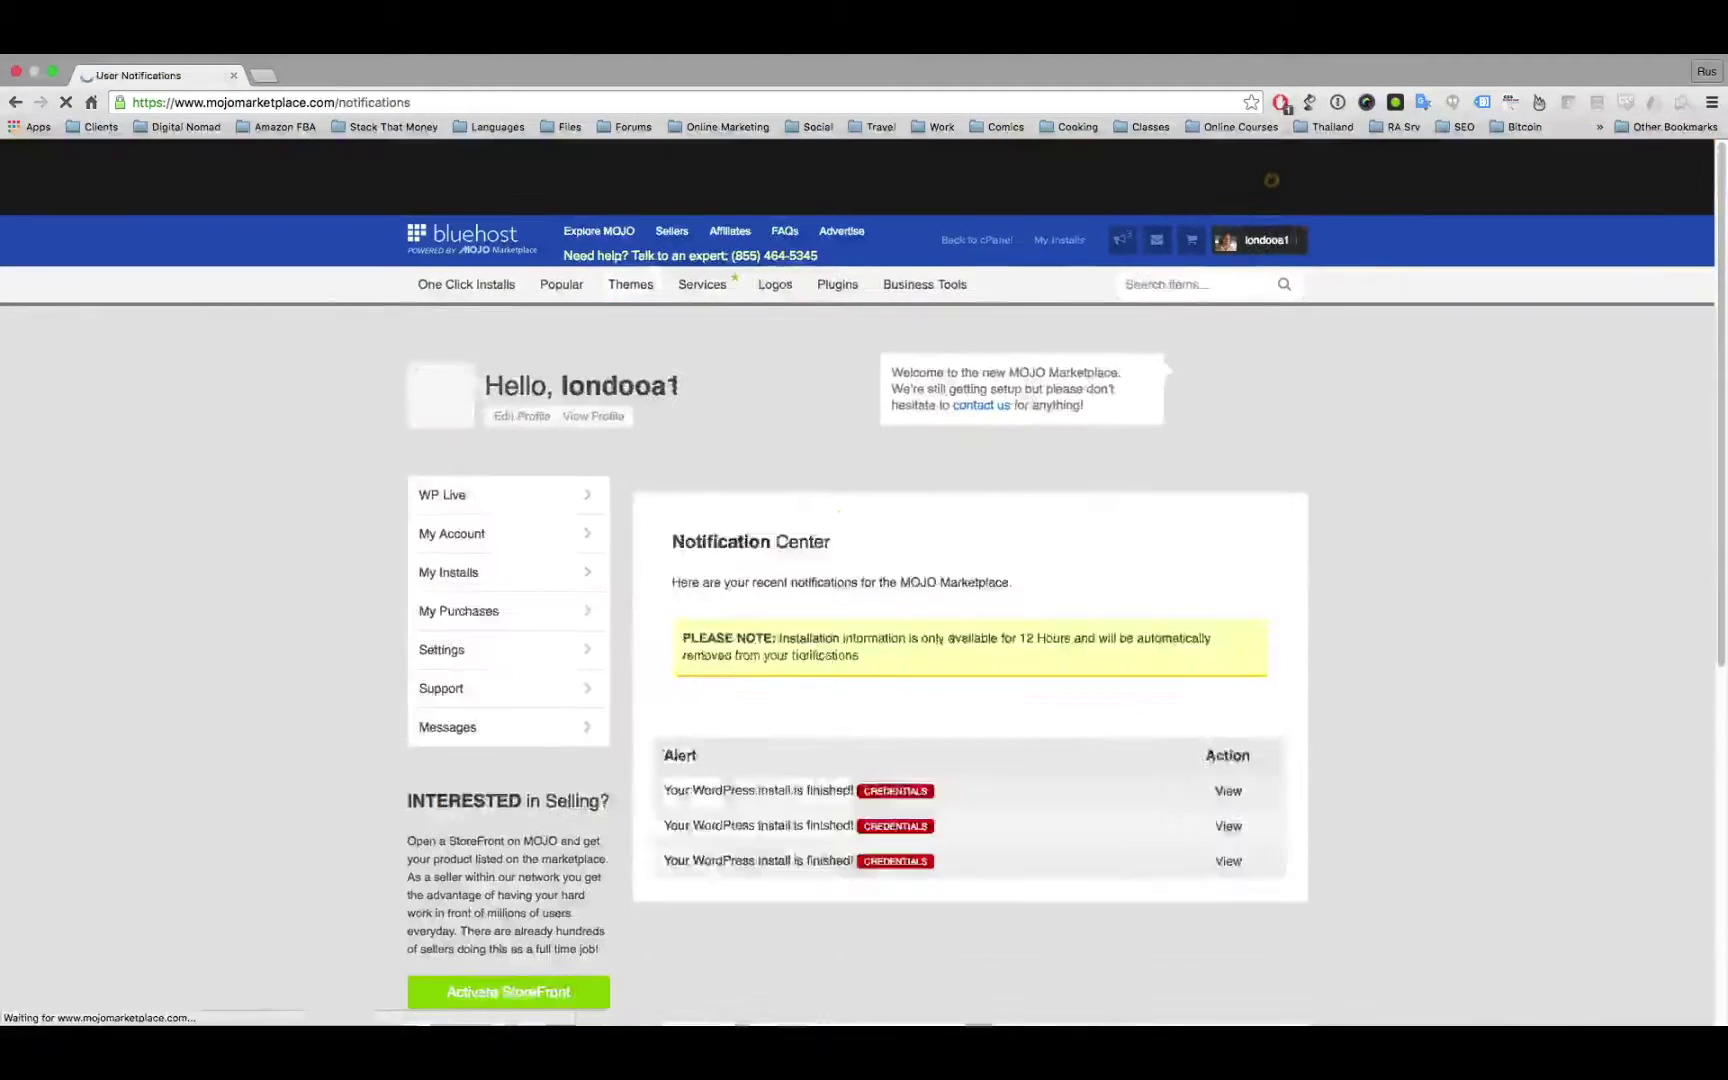
{"action": "scroll", "coordinate": [864, 580], "scroll_direction": "down", "scroll_amount": 2}
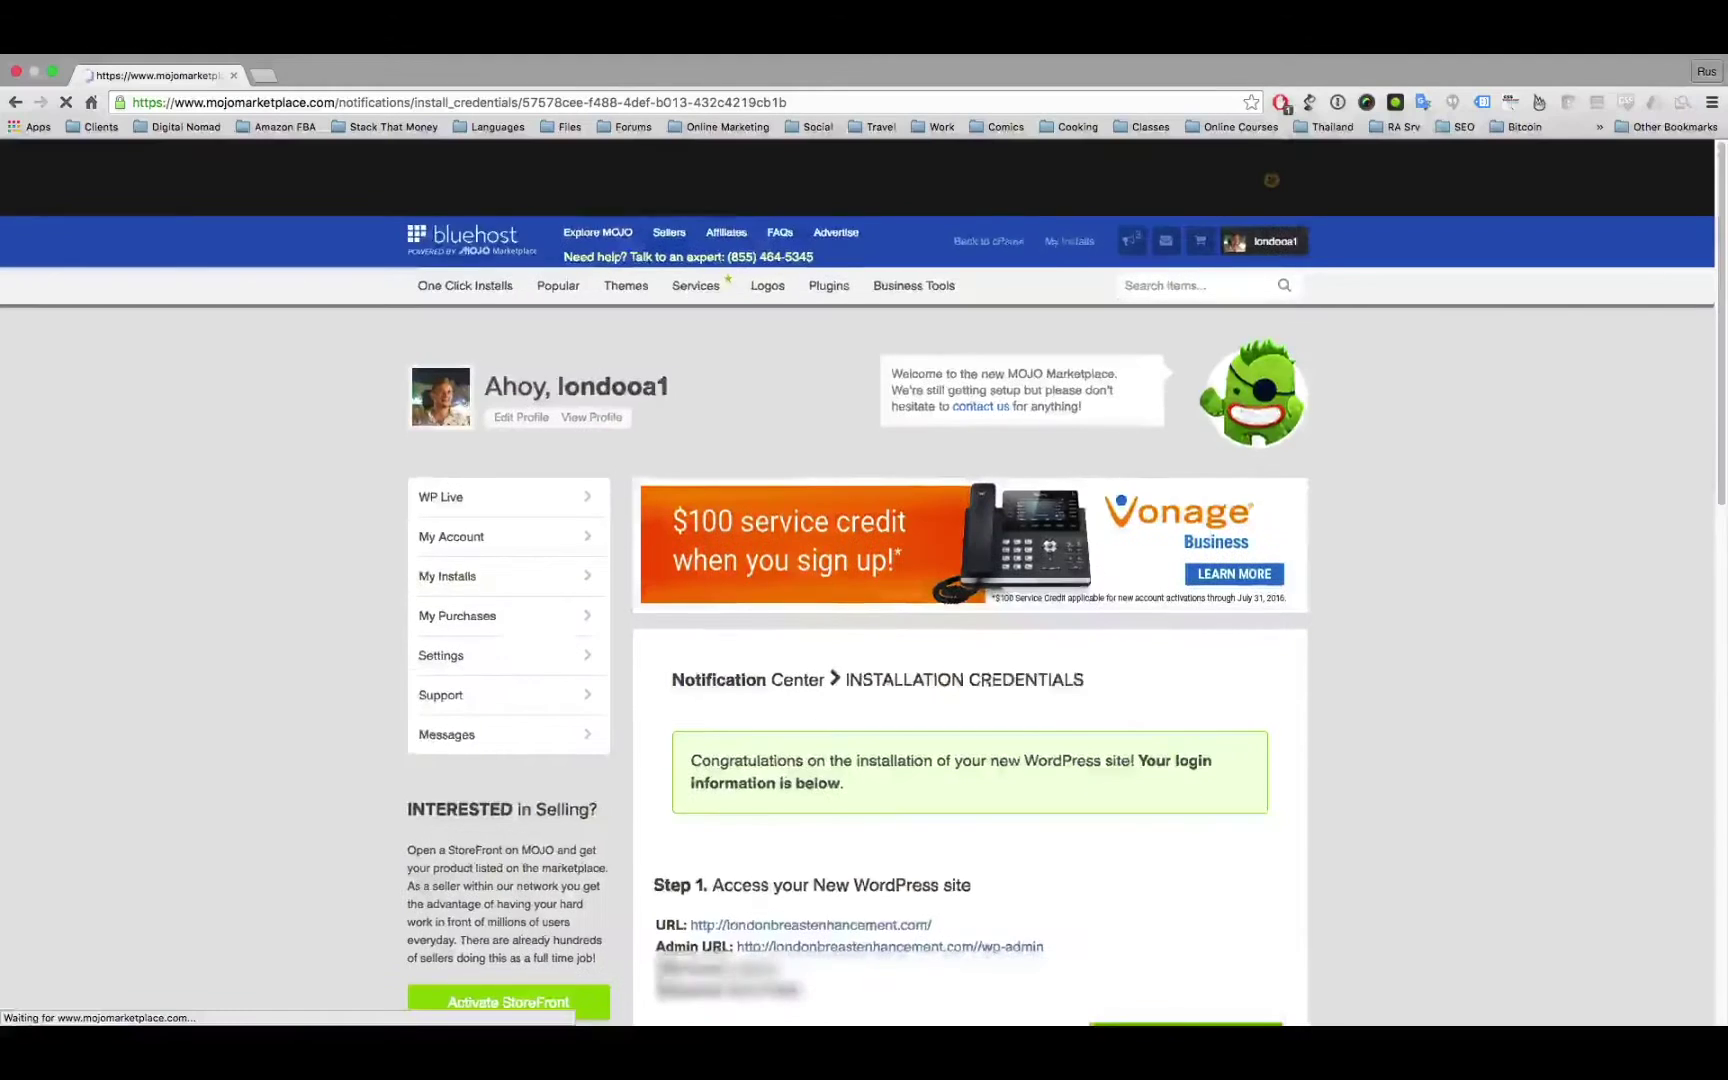
{"action": "scroll", "coordinate": [892, 652], "scroll_direction": "down", "scroll_amount": 3}
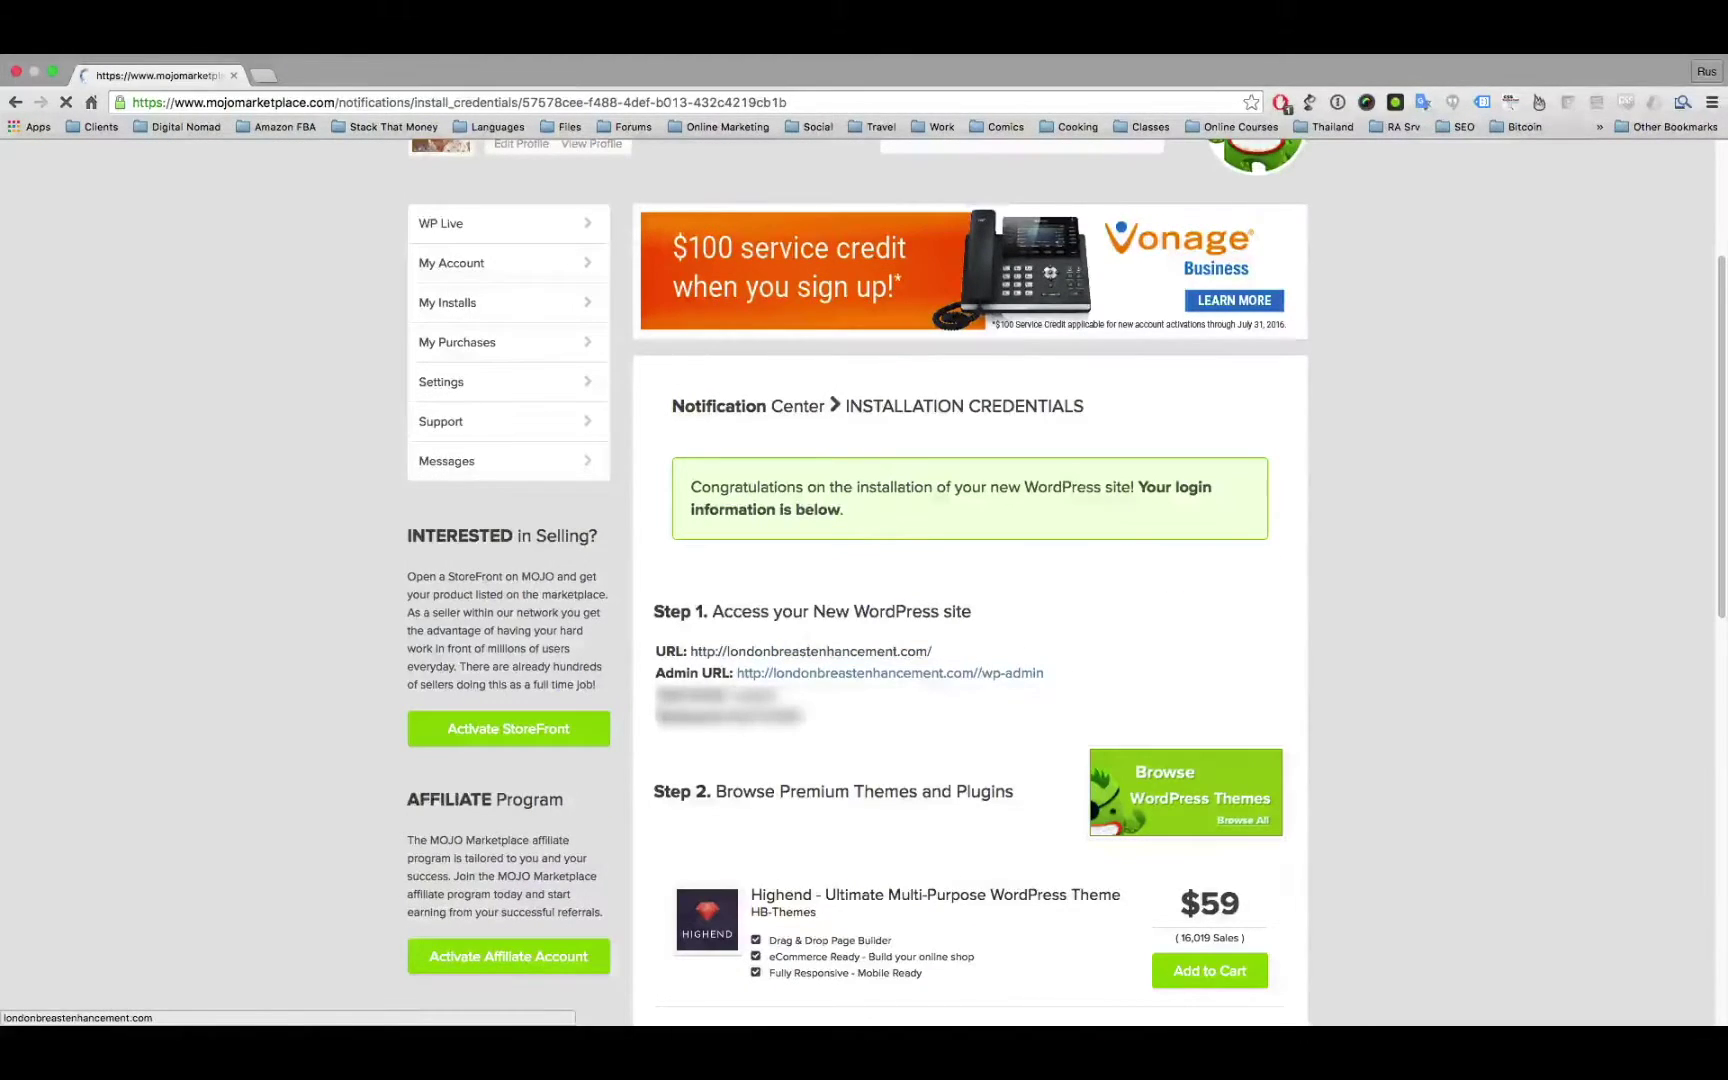
{"action": "left_click", "coordinate": [811, 651], "text": "super"}
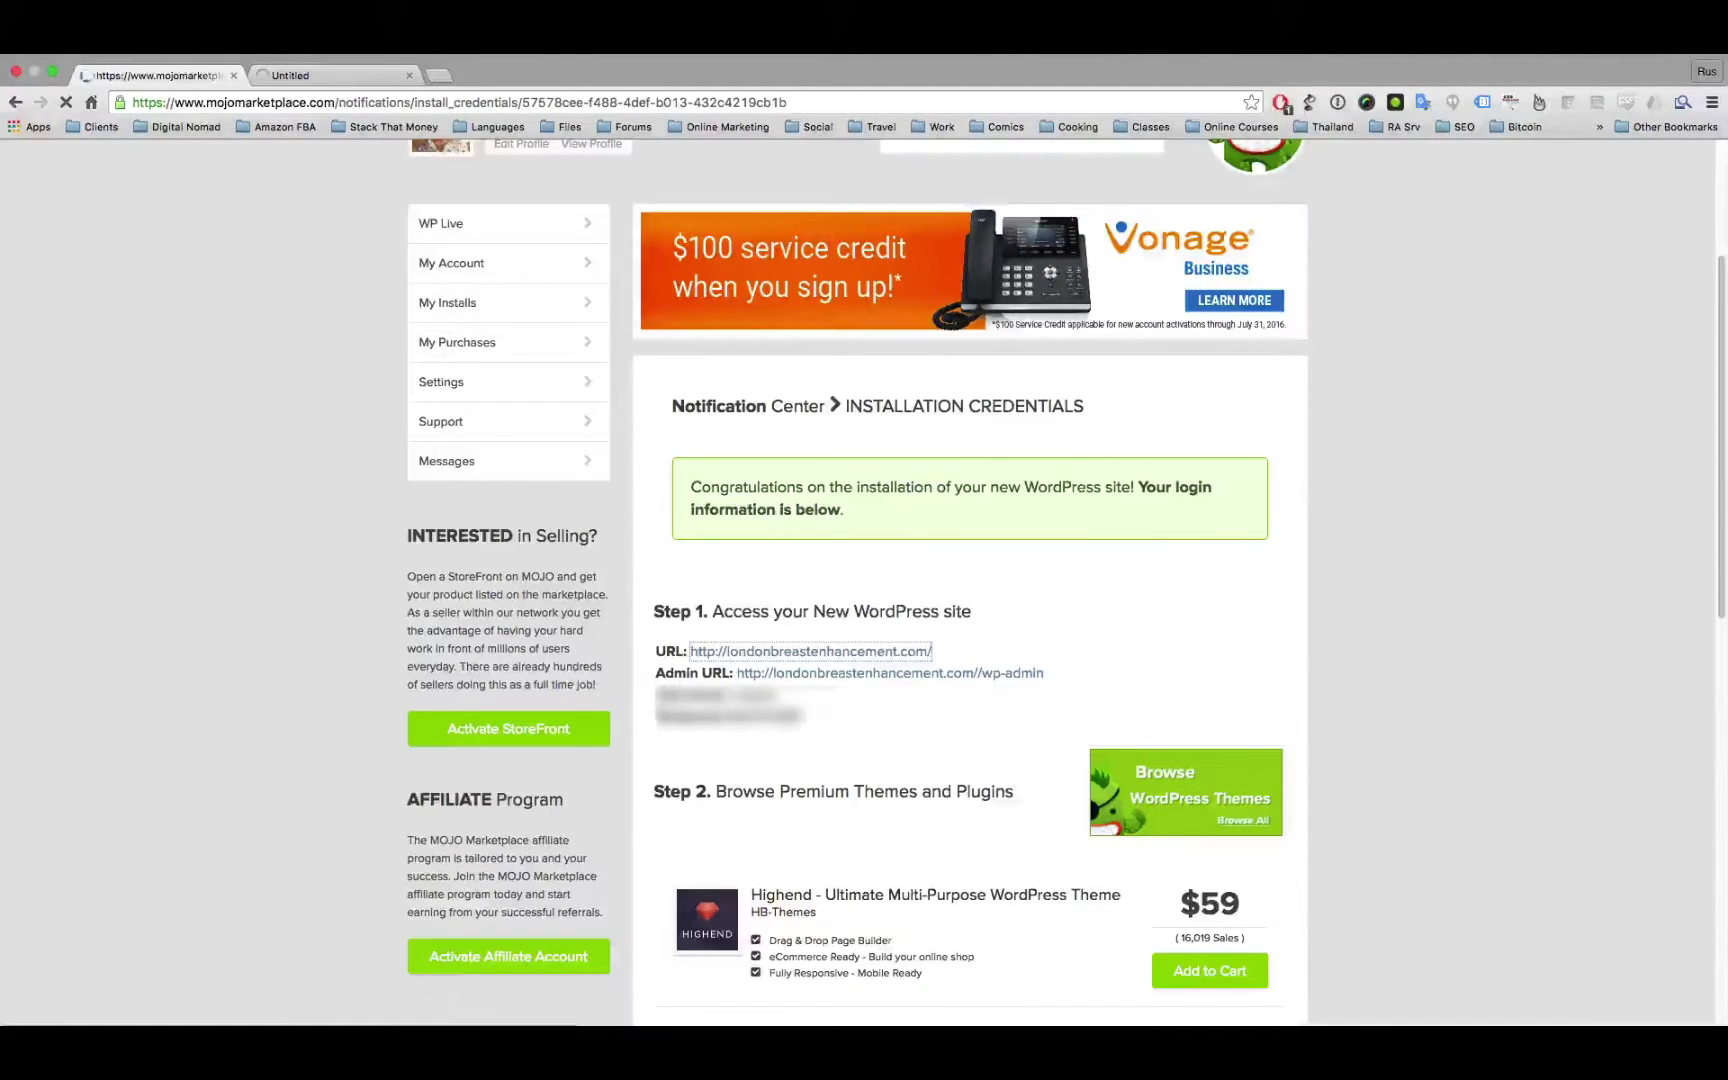
{"action": "left_click", "coordinate": [325, 95]}
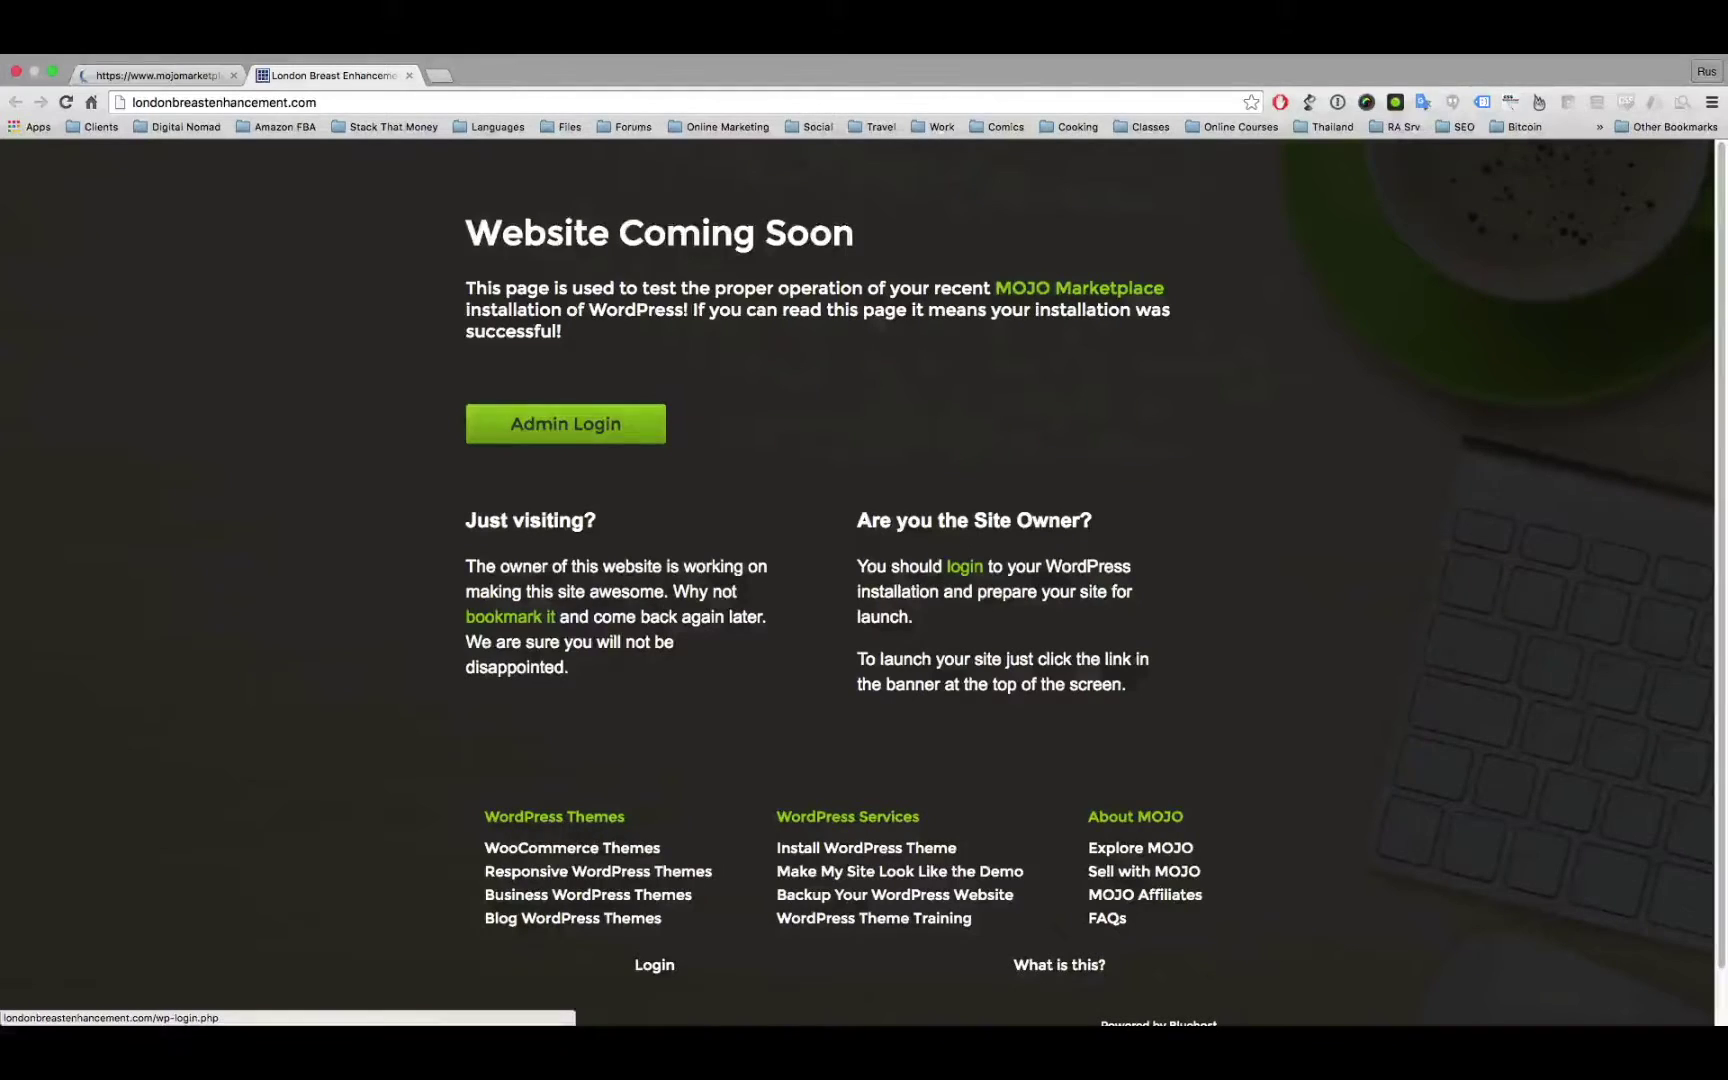
Step: Open the new site's admin login and sign in with the admin username and password, with Remember Me enabled
{"action": "left_click", "coordinate": [565, 424], "text": "super"}
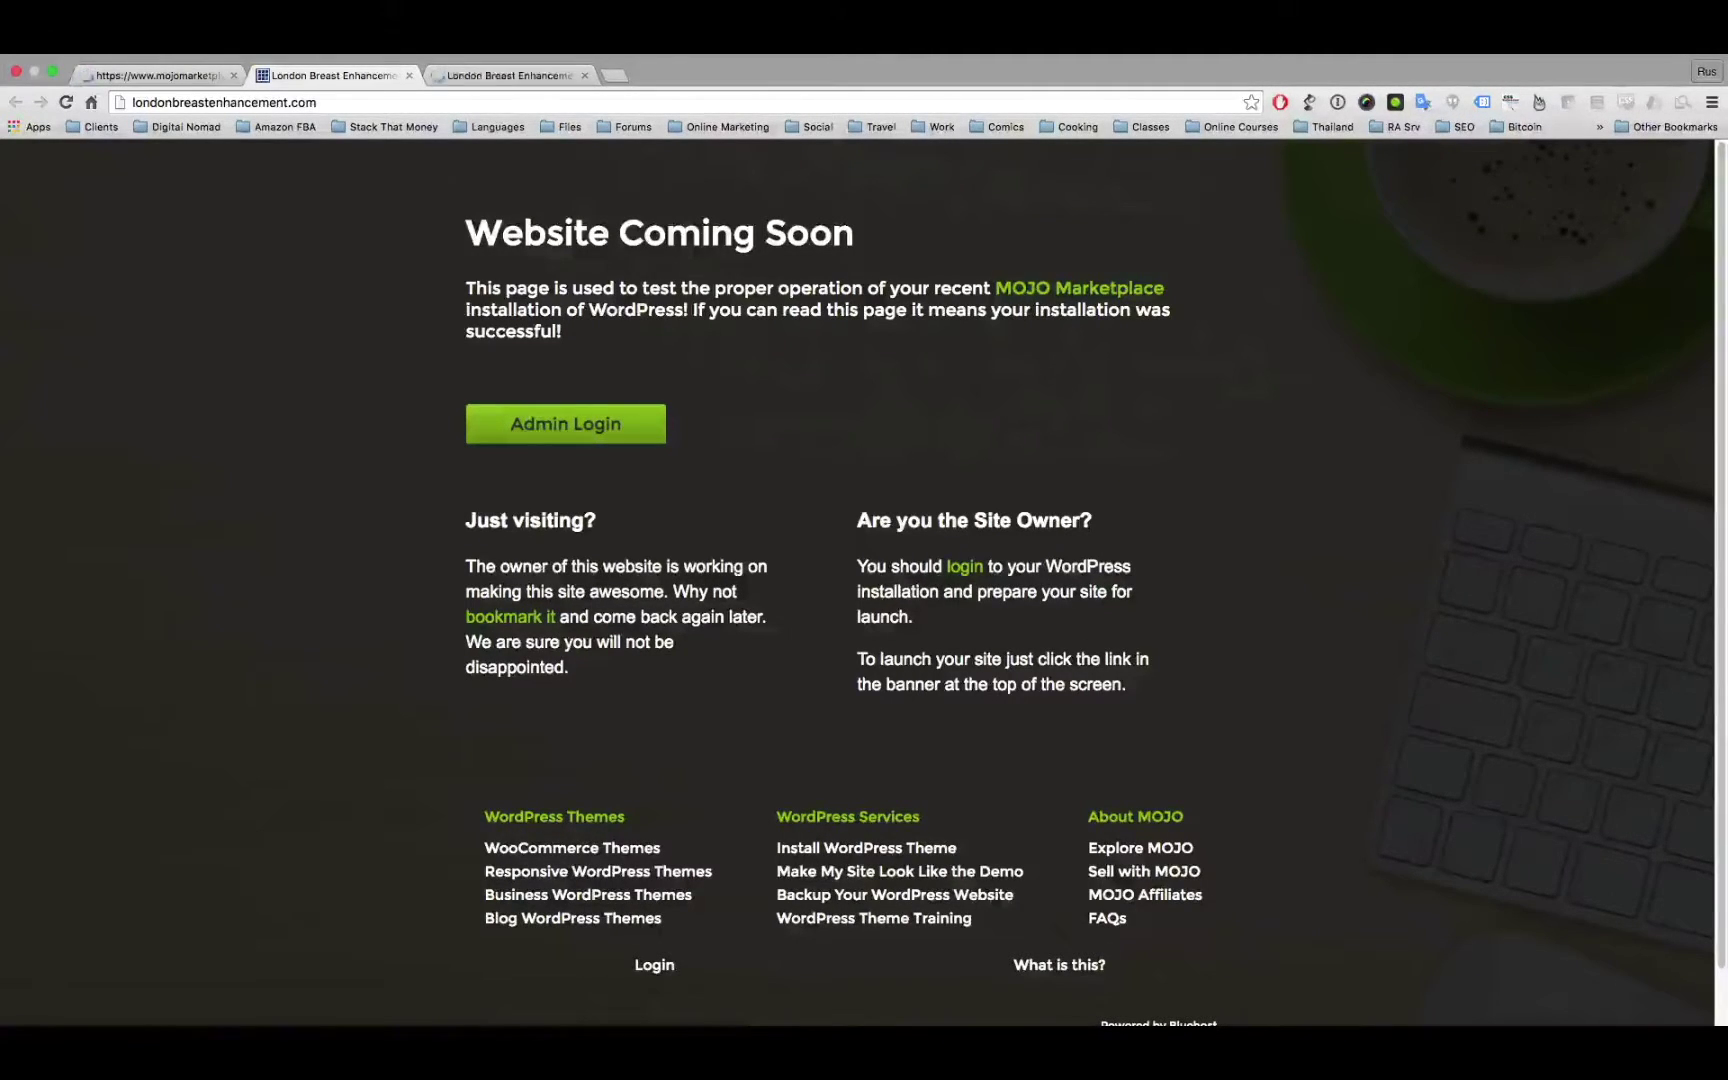
{"action": "scroll", "coordinate": [864, 583], "scroll_direction": "down", "scroll_amount": 1}
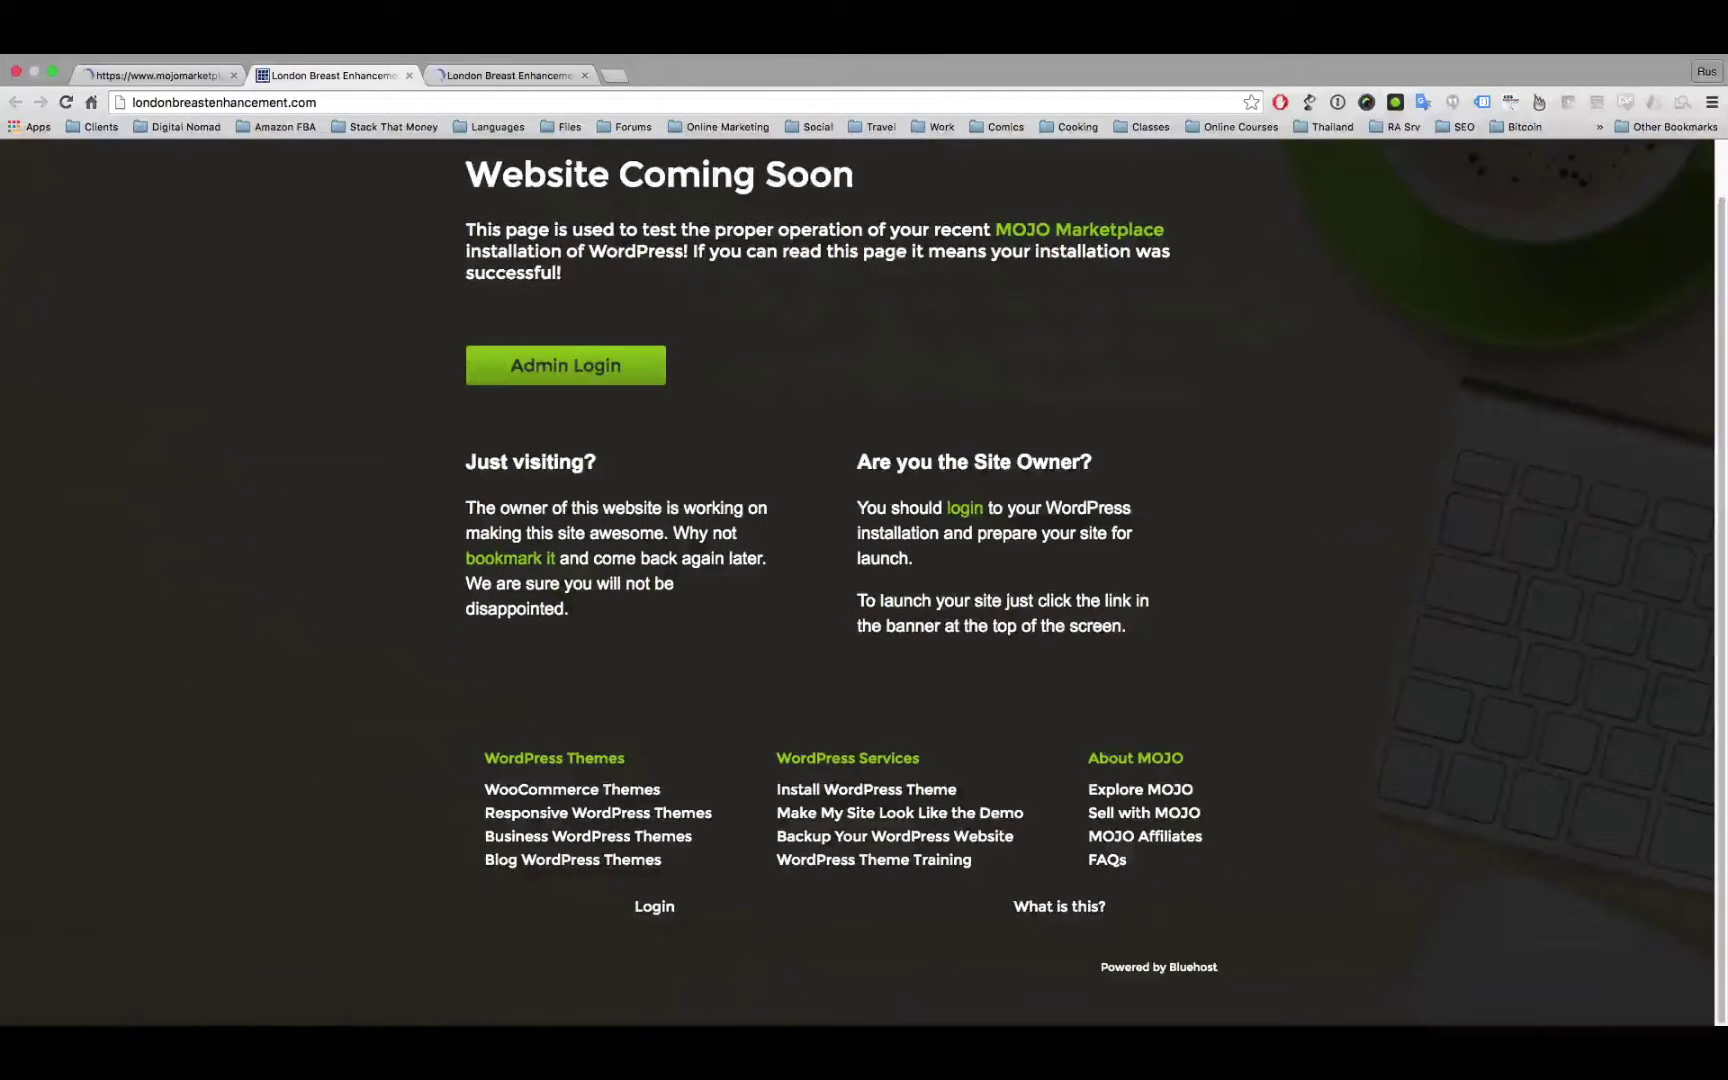
{"action": "scroll", "coordinate": [864, 583], "scroll_direction": "up", "scroll_amount": 1}
{"action": "left_click", "coordinate": [493, 96]}
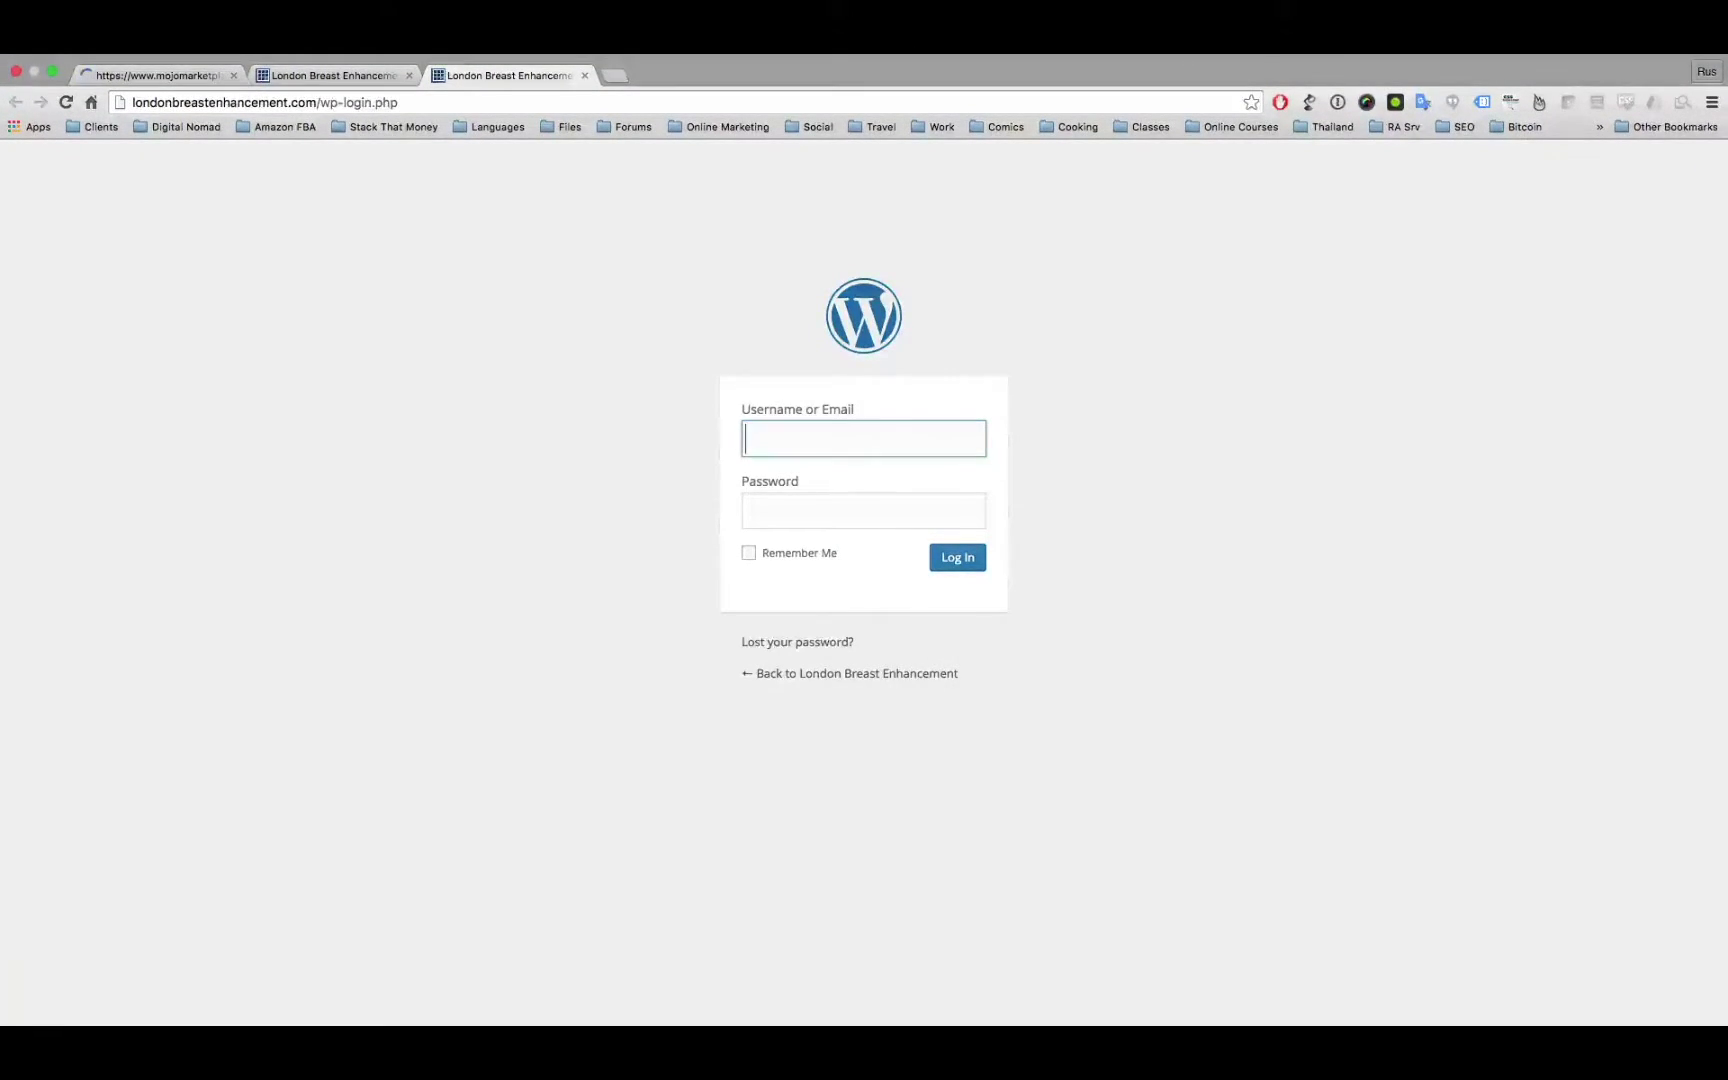
{"action": "type", "text": "ruspow"}
{"action": "key", "text": "Tab"}
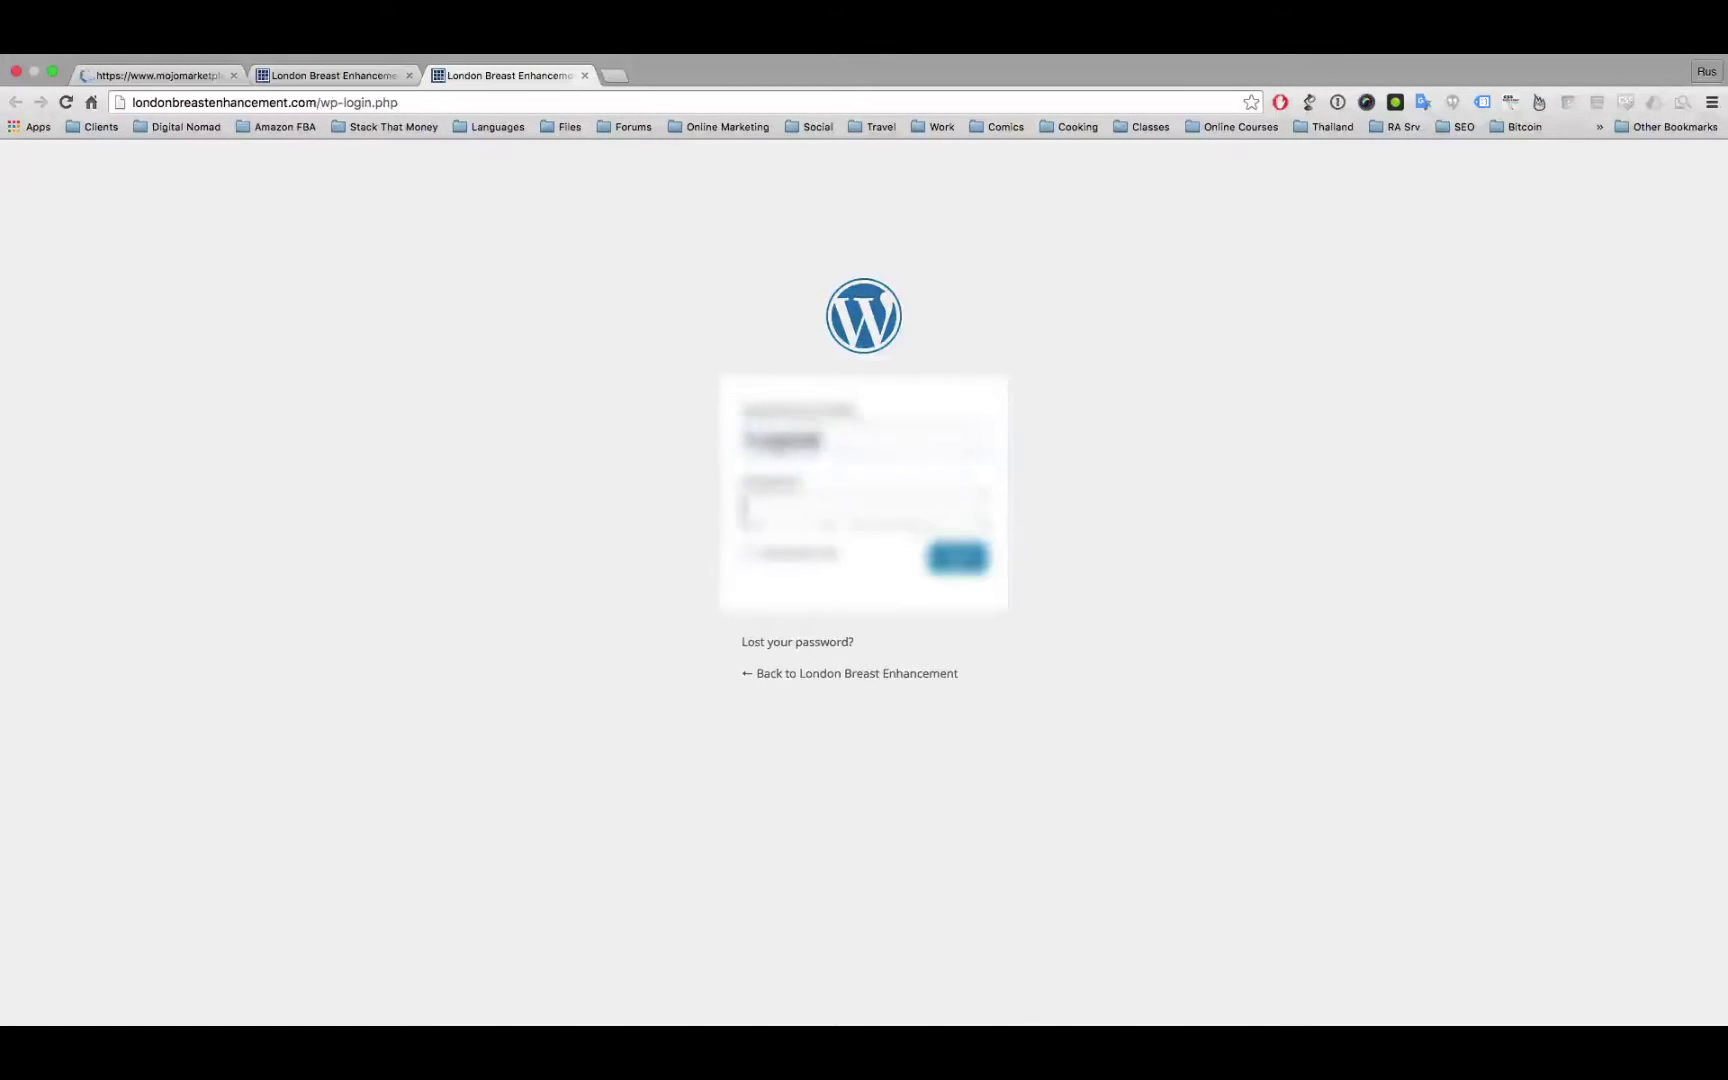
{"action": "type", "text": "**********"}
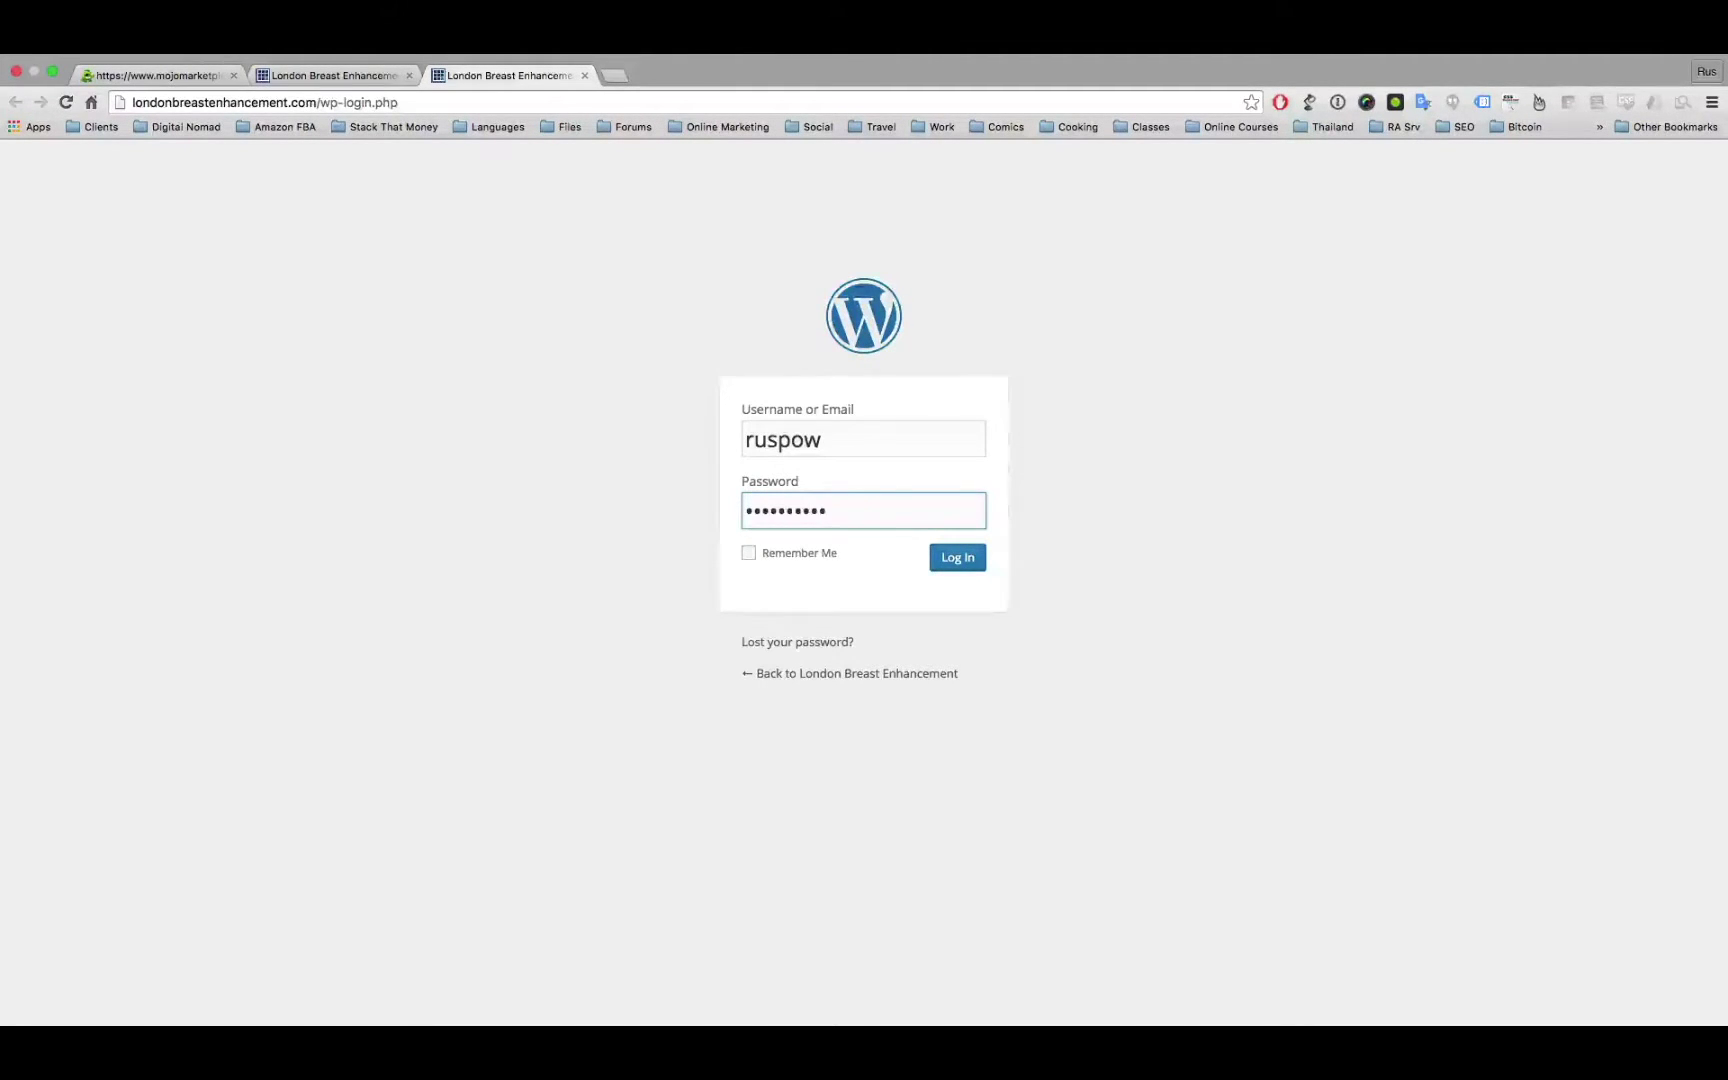
{"action": "key", "text": "Tab"}
{"action": "key", "text": "space"}
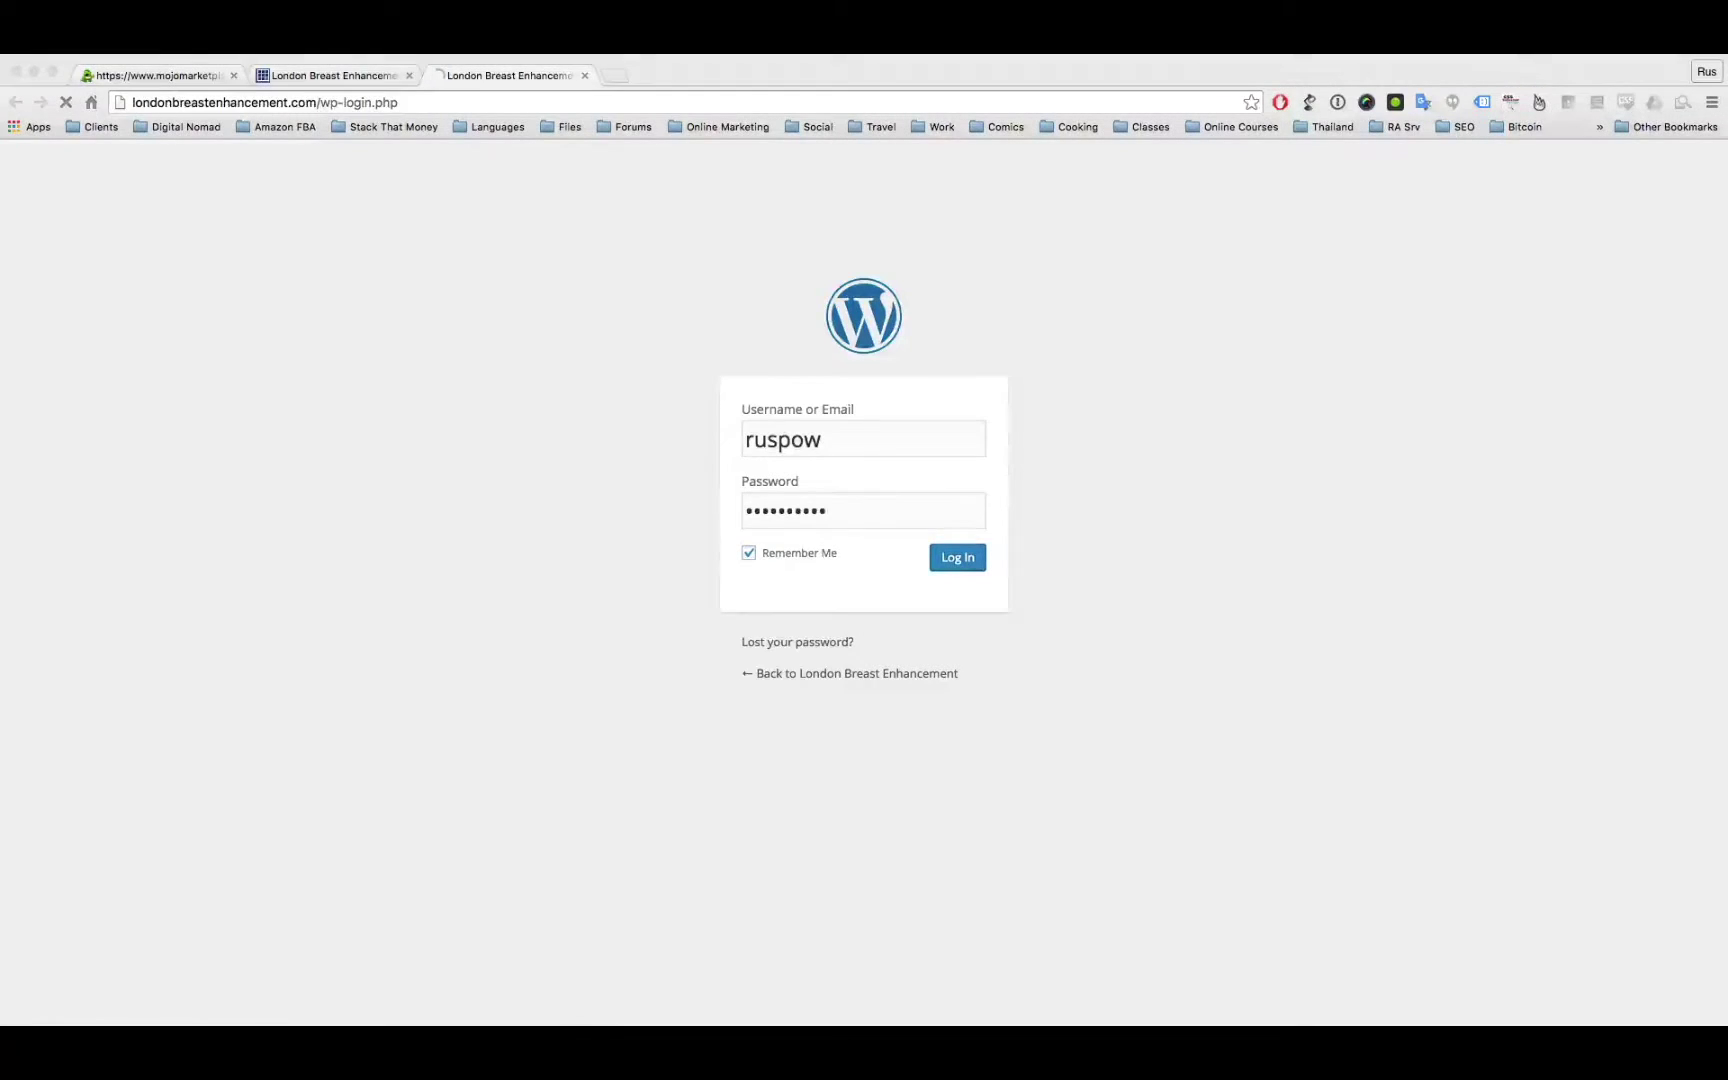
{"action": "key", "text": "Return"}
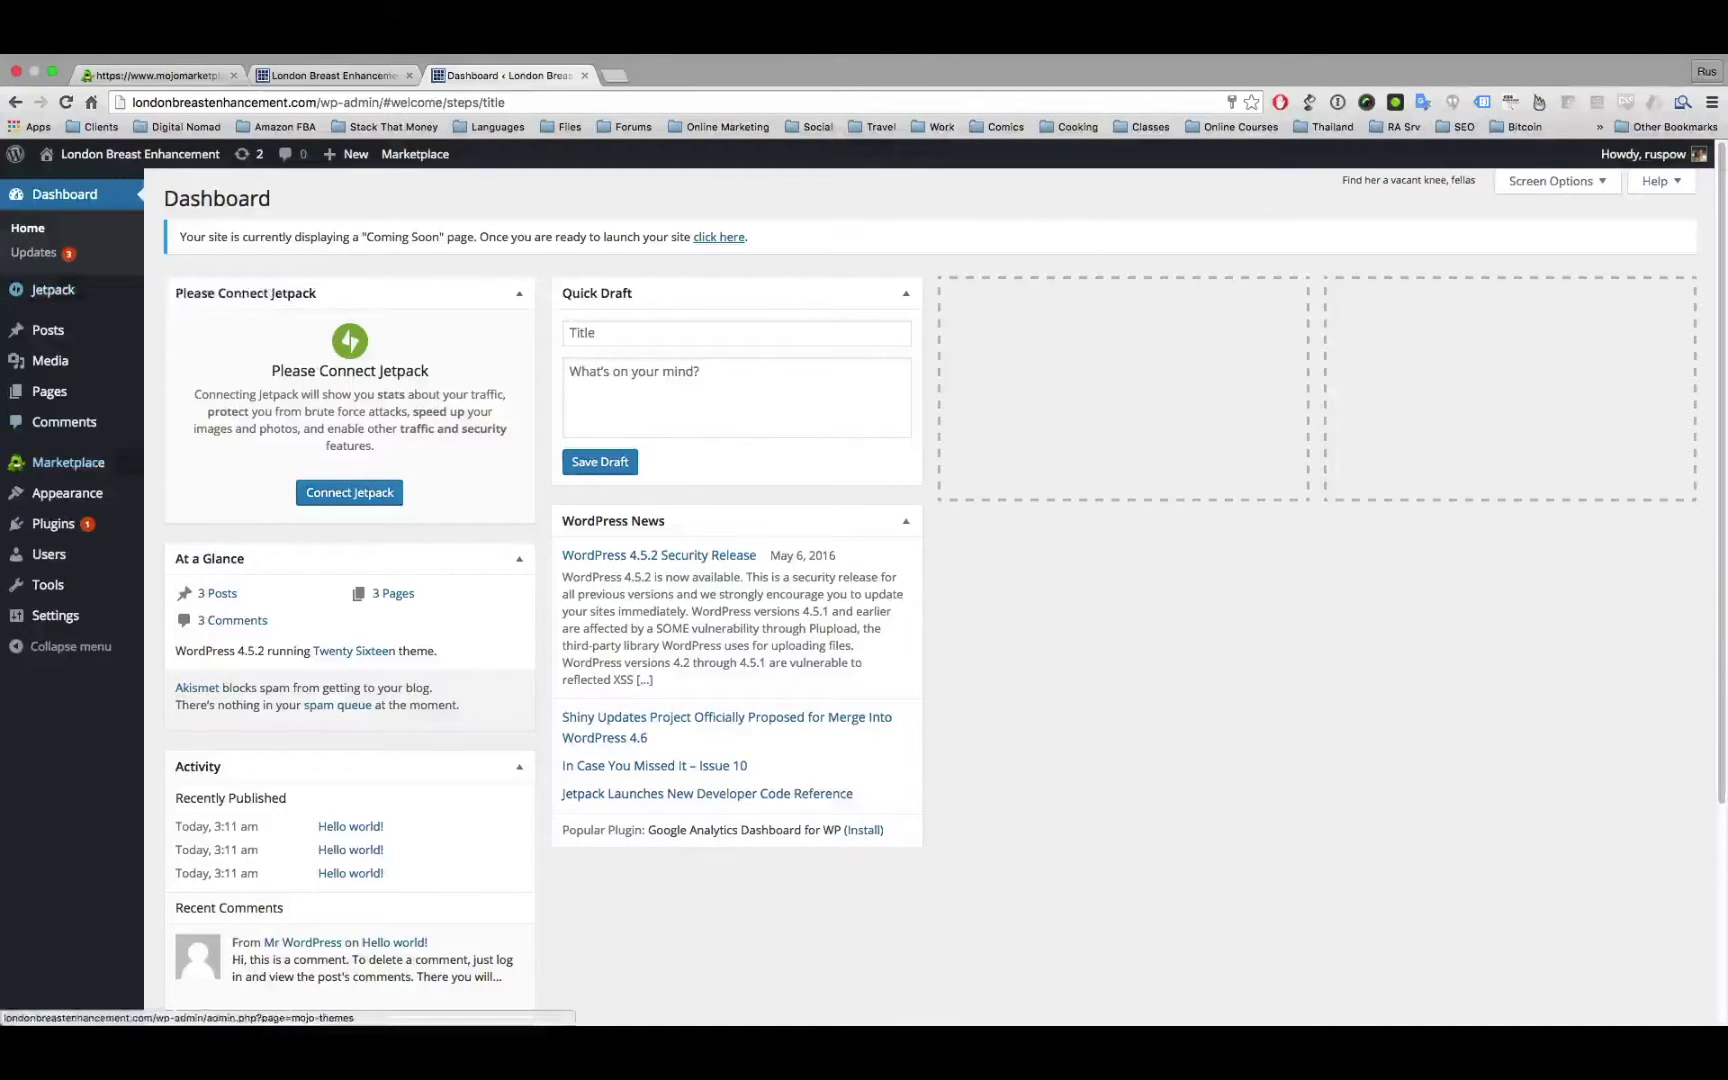
Step: Create a new page titled London Breast Enhancement
{"action": "mouse_move", "coordinate": [48, 330]}
{"action": "mouse_move", "coordinate": [48, 391]}
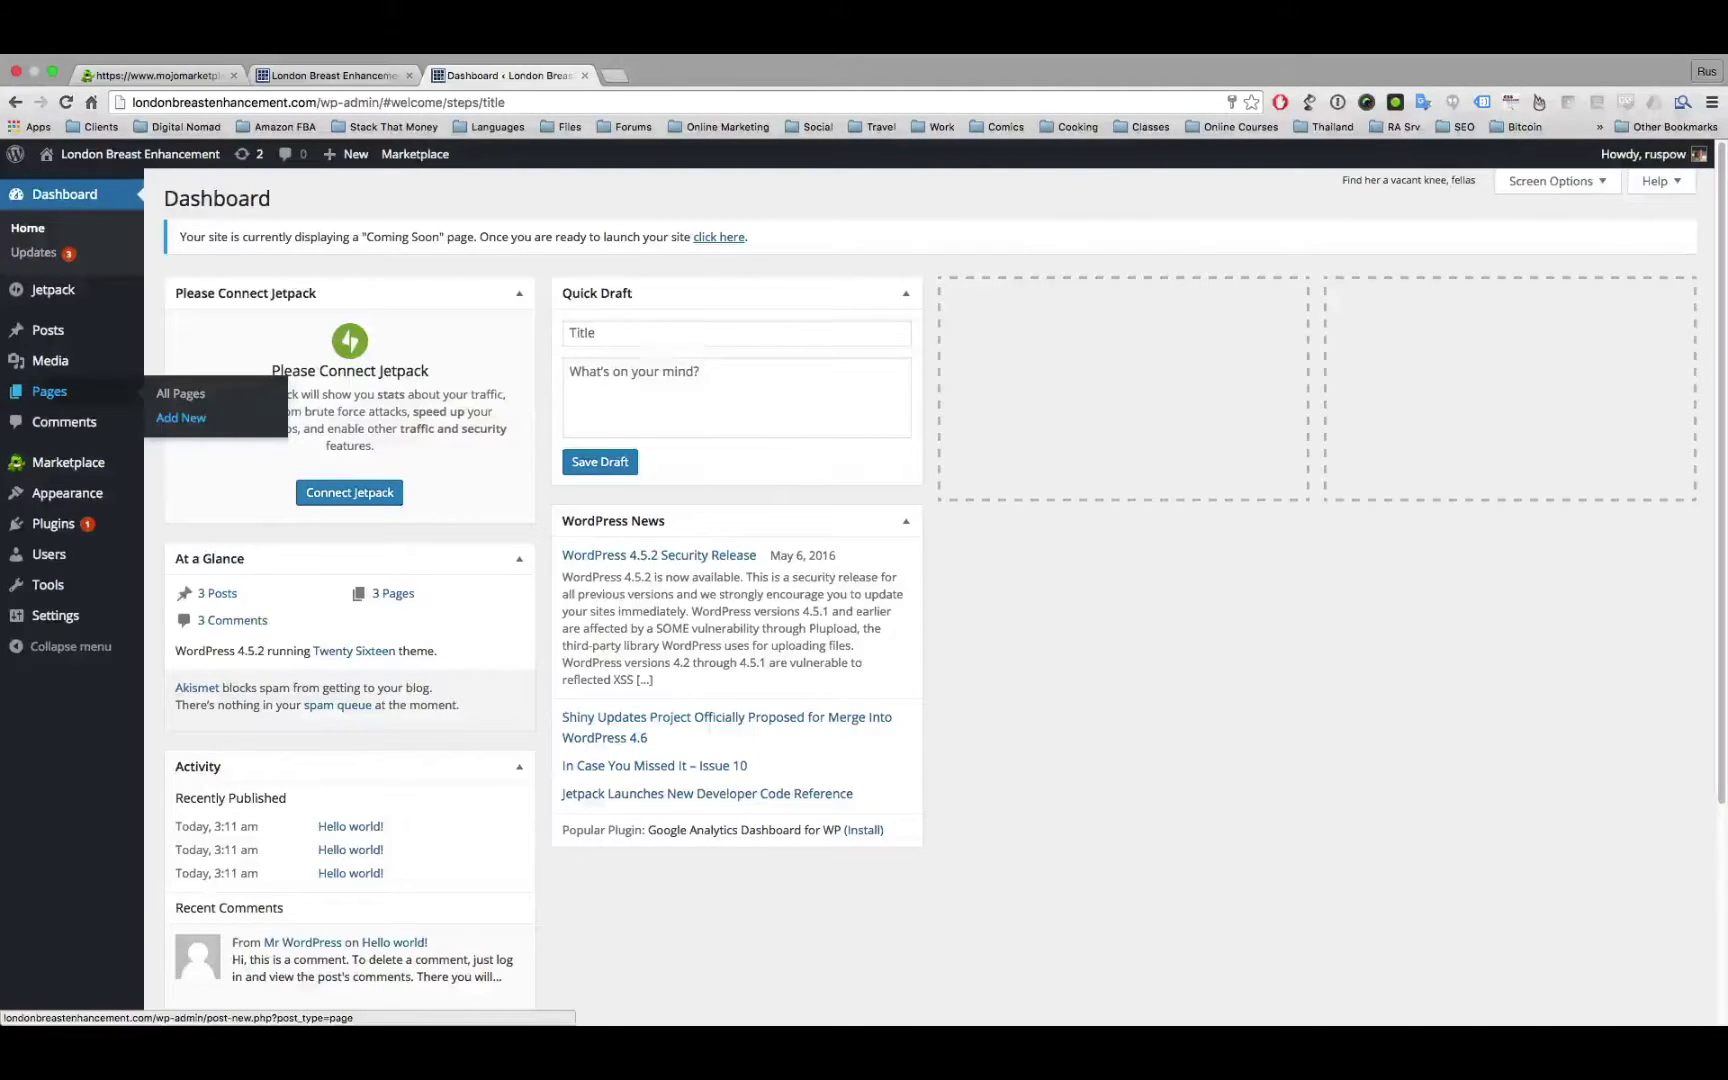
{"action": "left_click", "coordinate": [181, 417]}
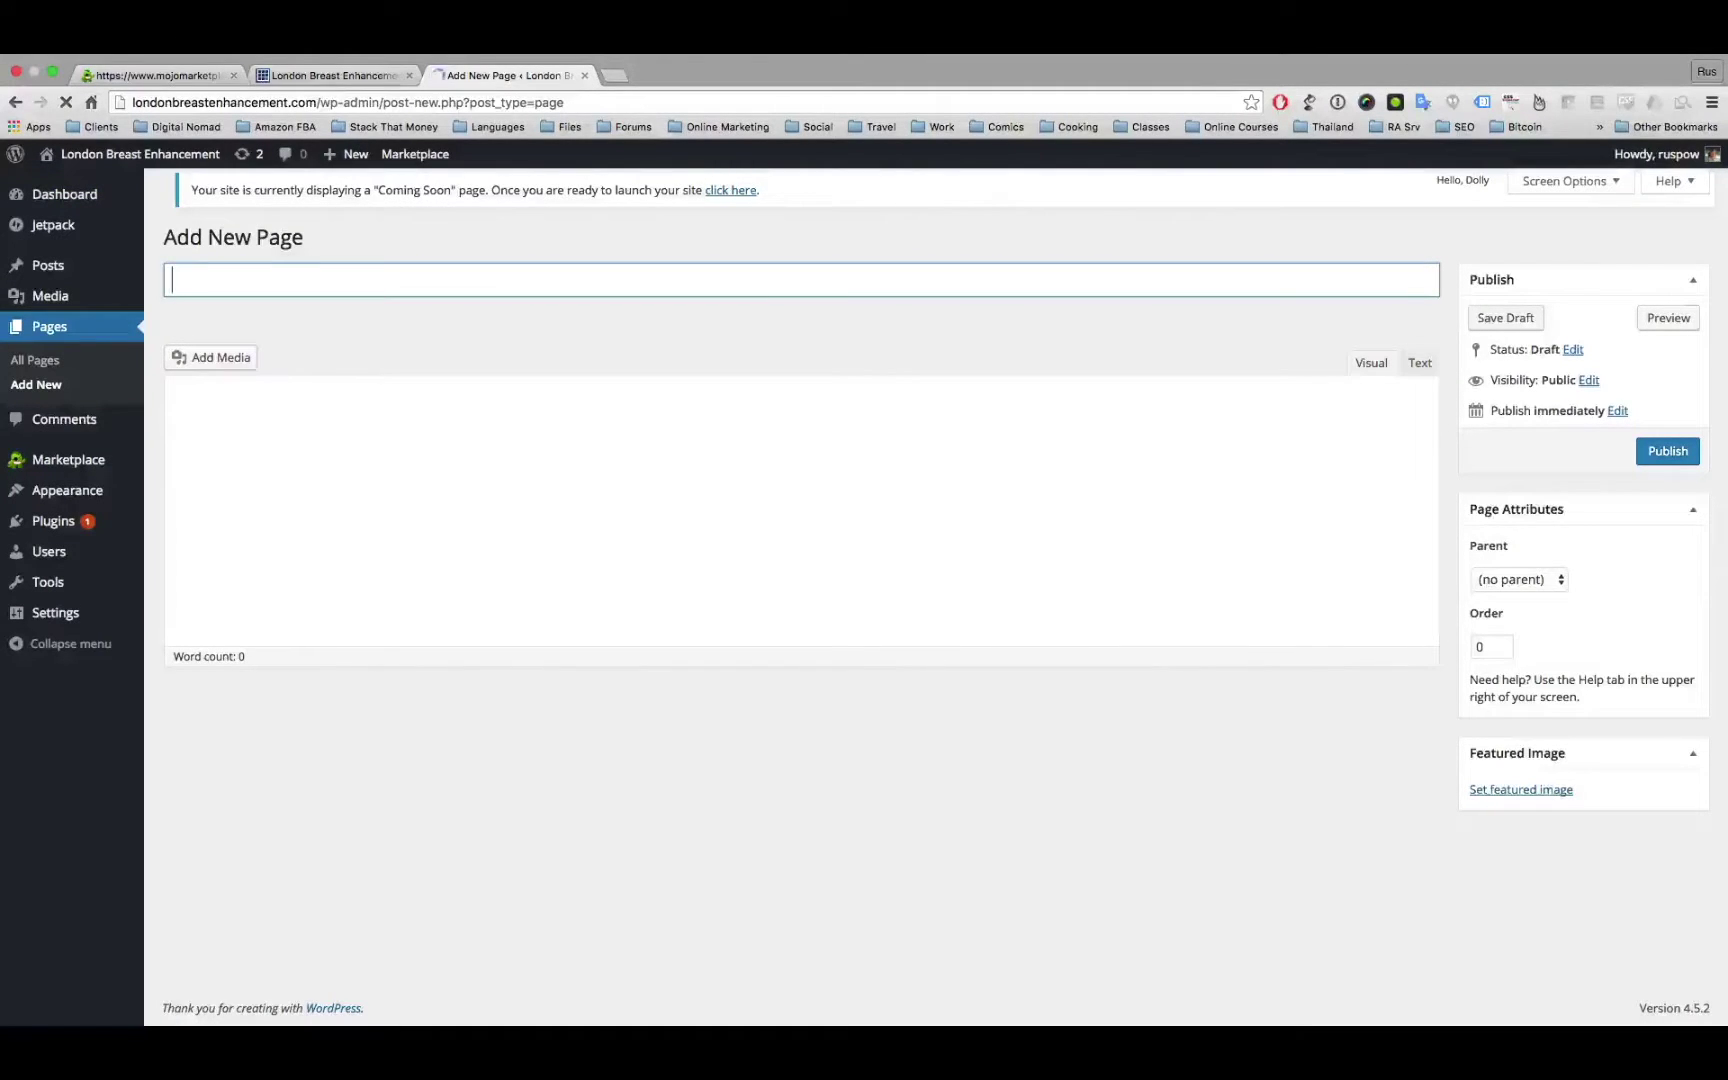
{"action": "type", "text": "Lod"}
{"action": "key", "text": "BackSpace"}
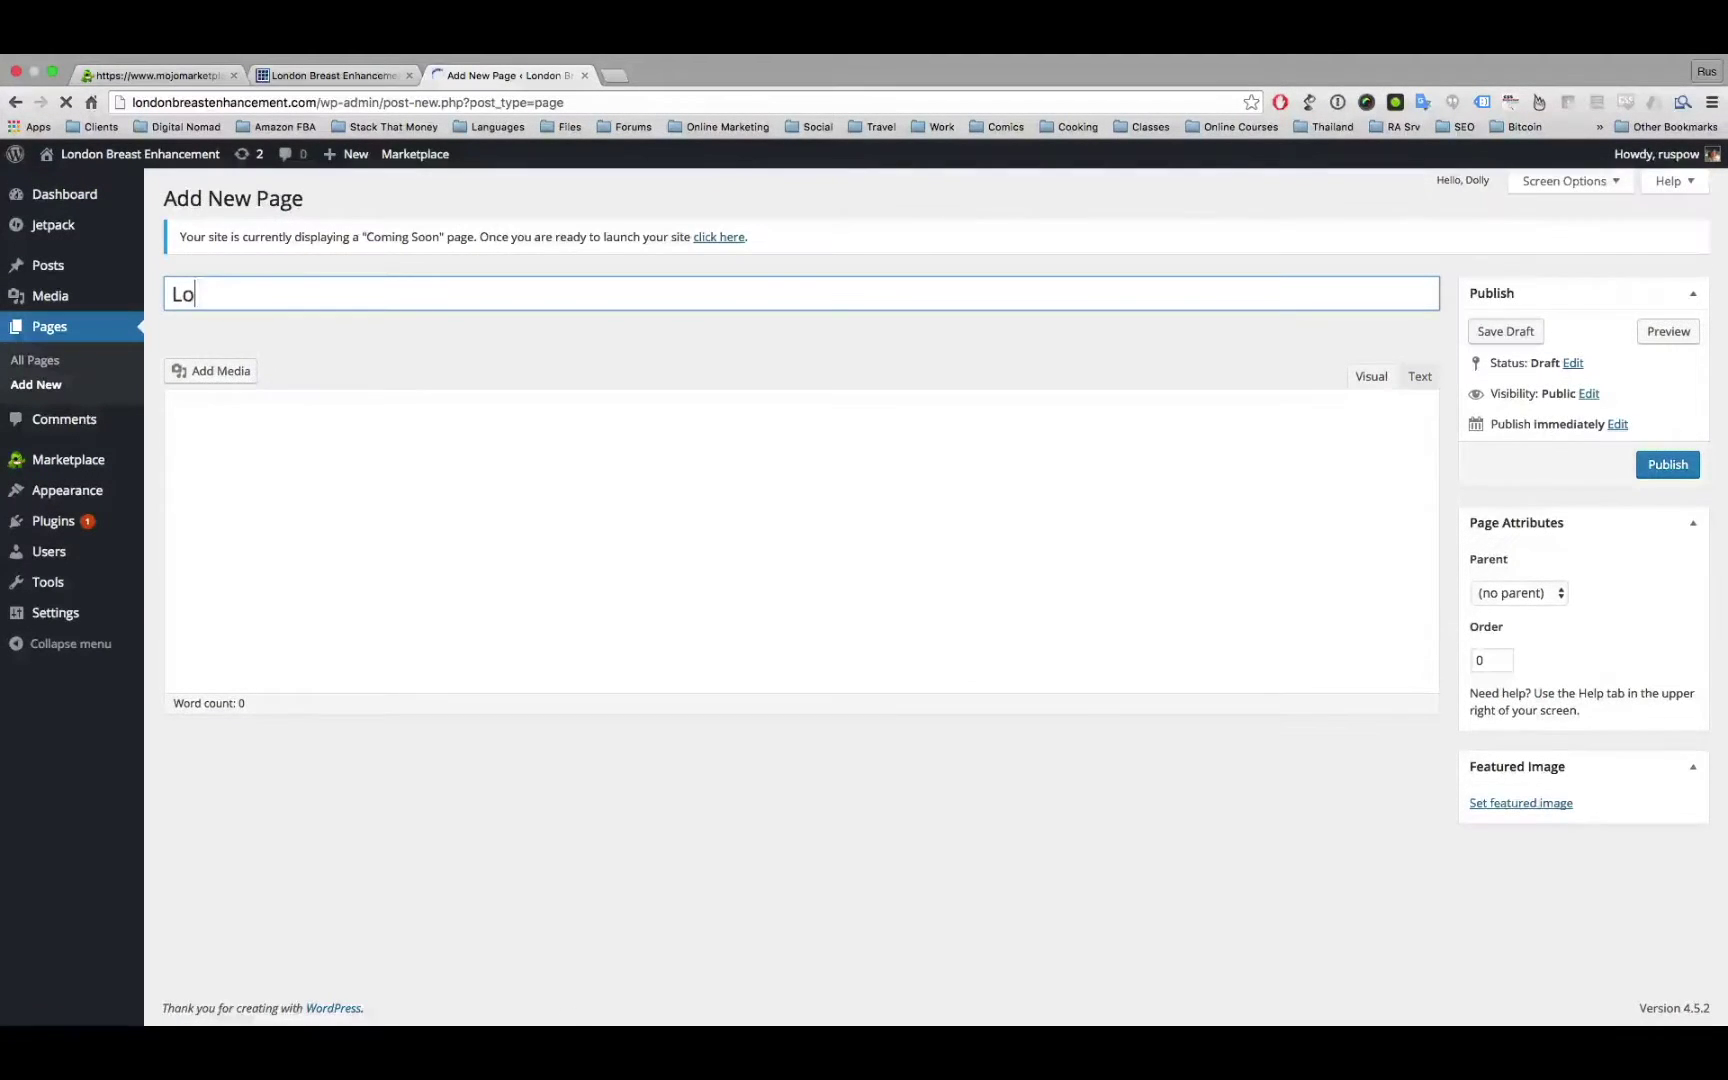
{"action": "type", "text": "ndon Breast E"}
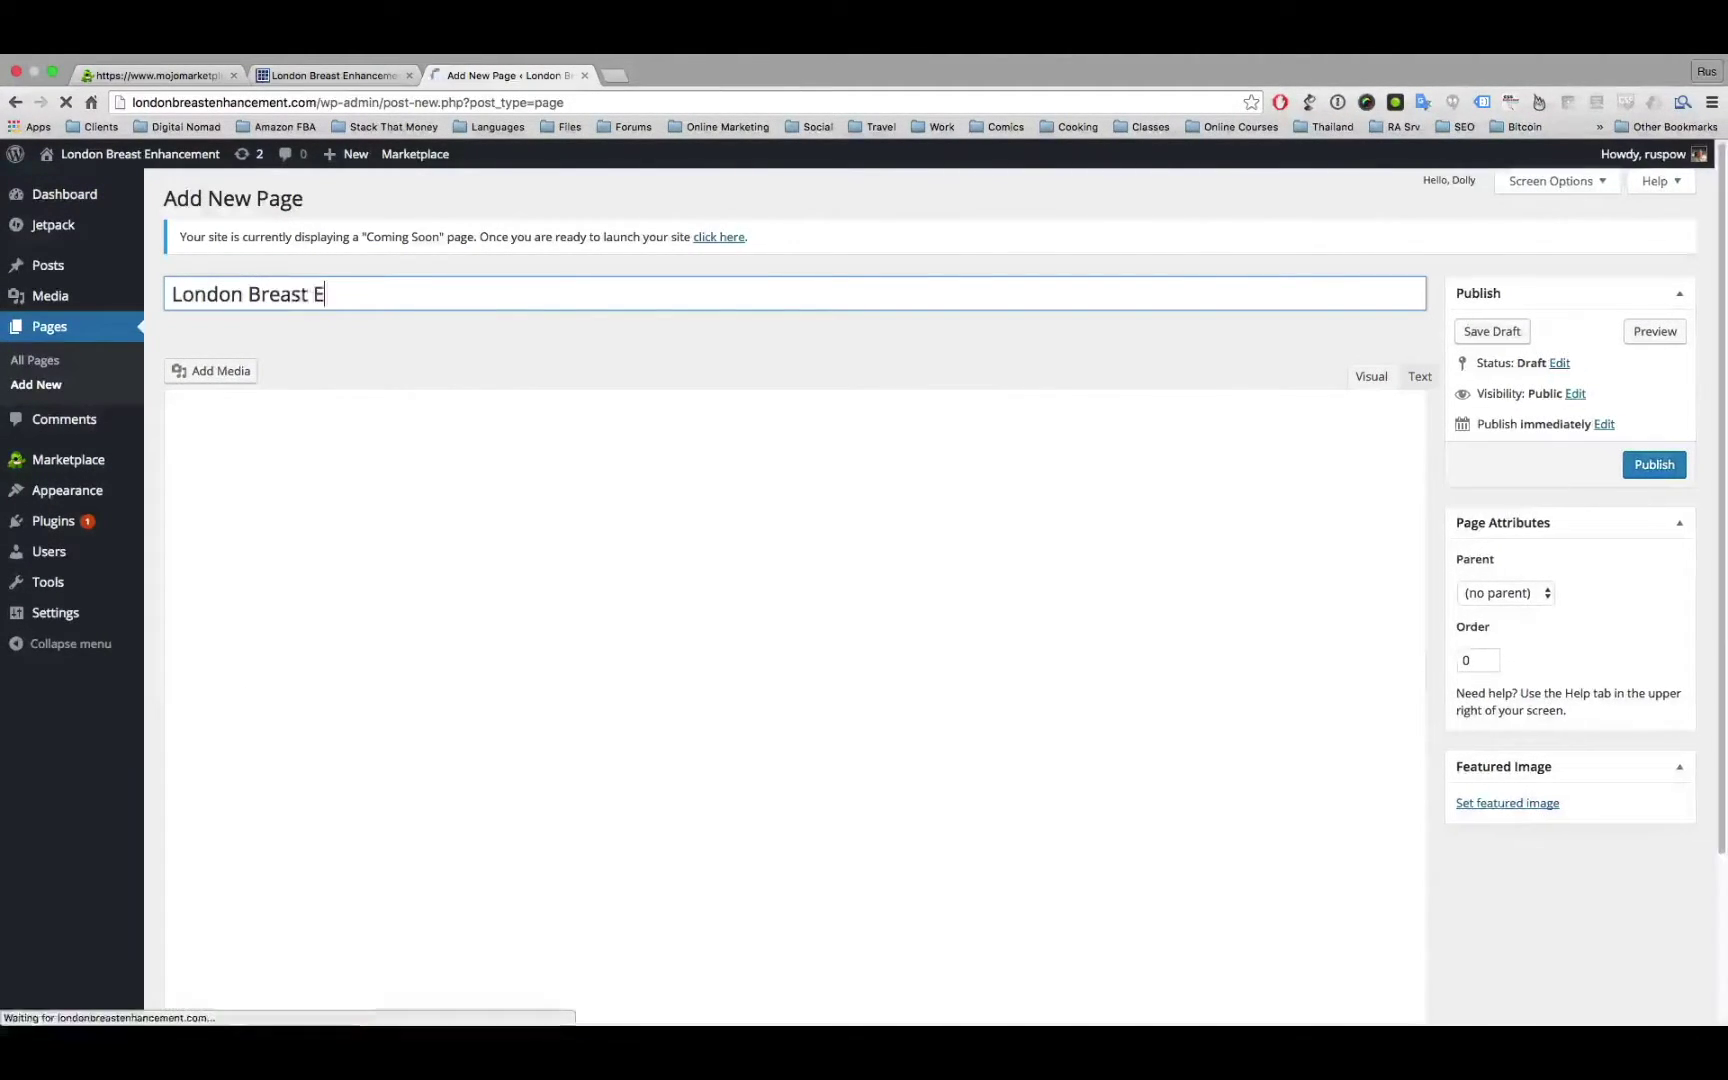
{"action": "type", "text": "nhancement"}
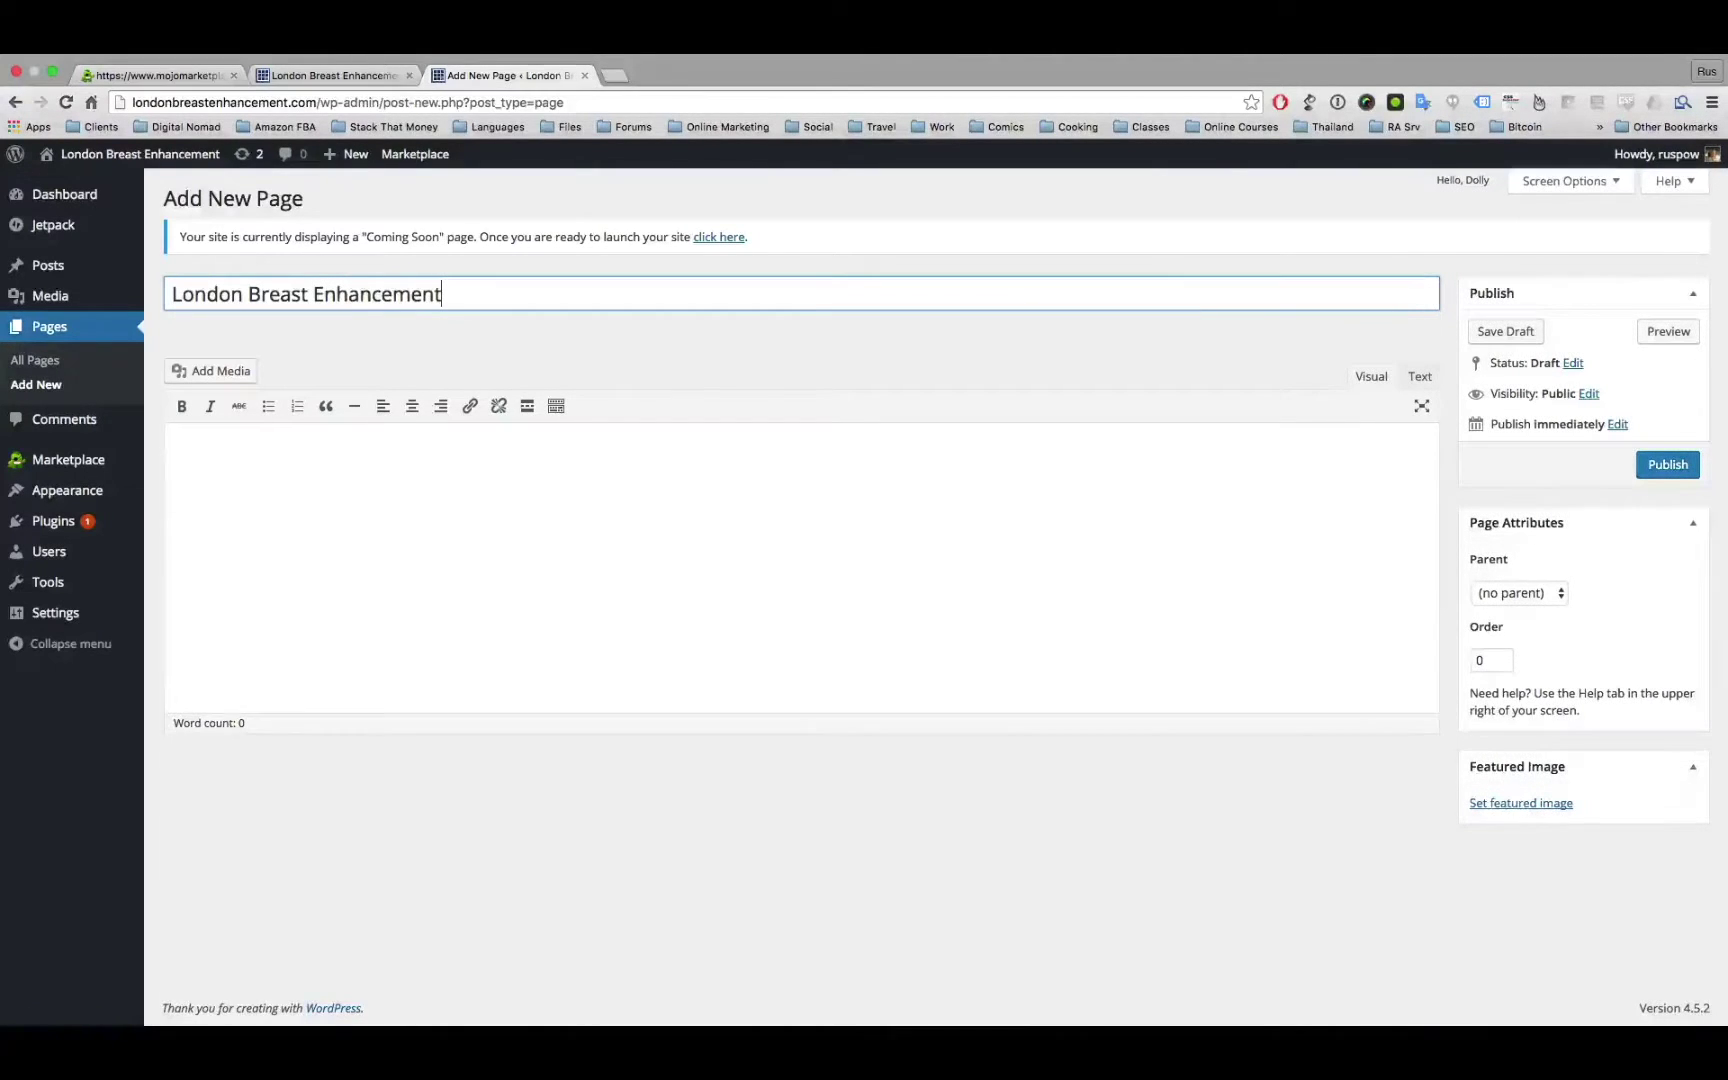
Step: Enter Welcome To London Breast Enhancement as the page's body text and publish the page
{"action": "key", "text": "Tab"}
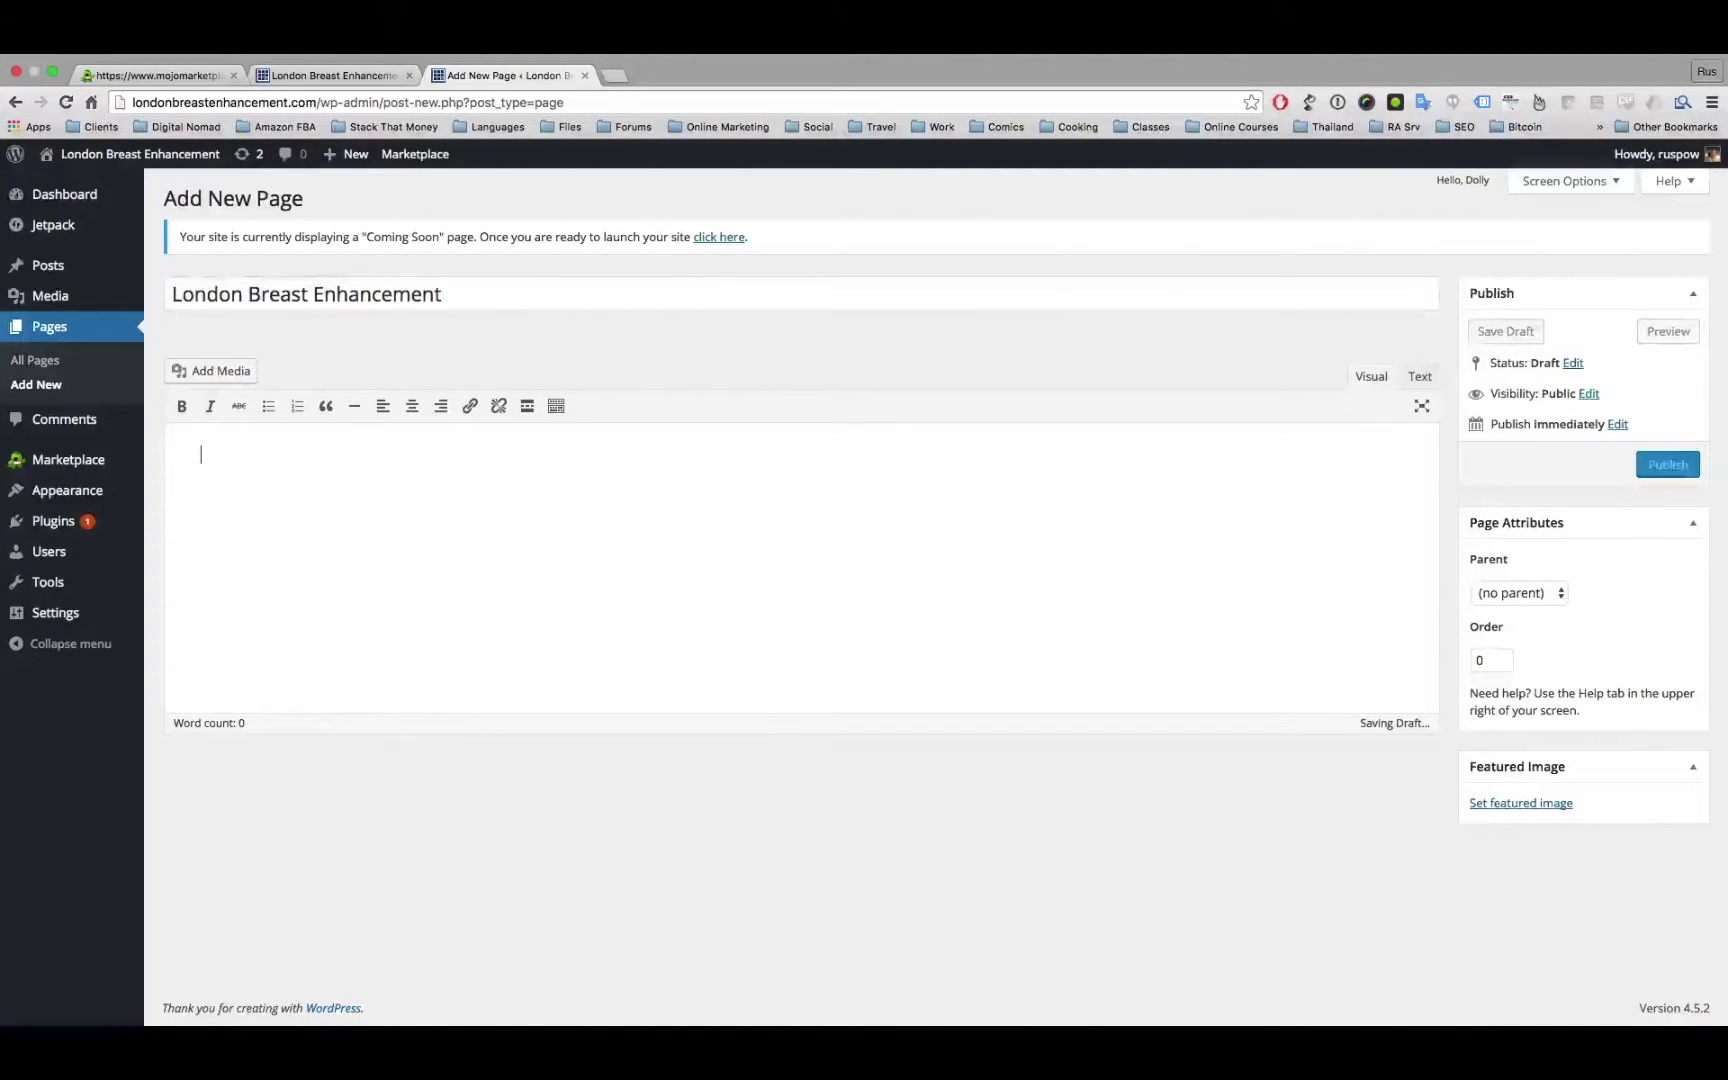
{"action": "type", "text": "Welcome To L"}
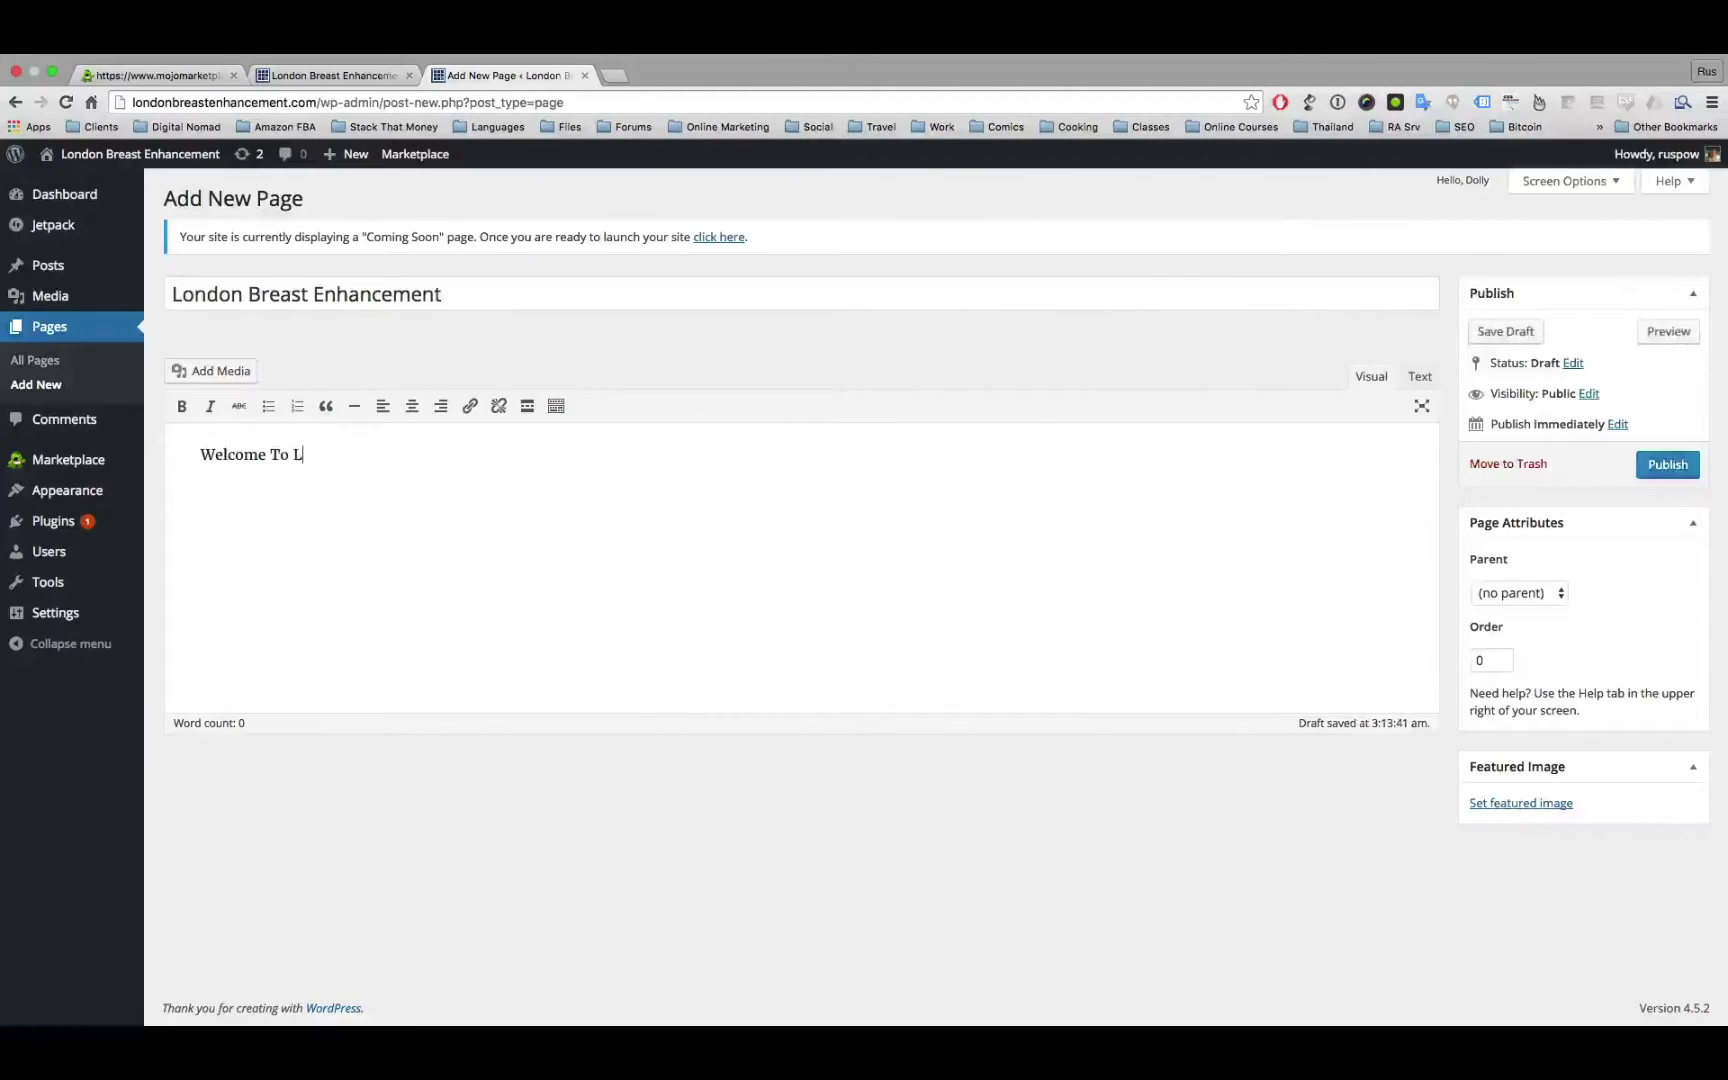
{"action": "type", "text": "ondon Breast Enhancement"}
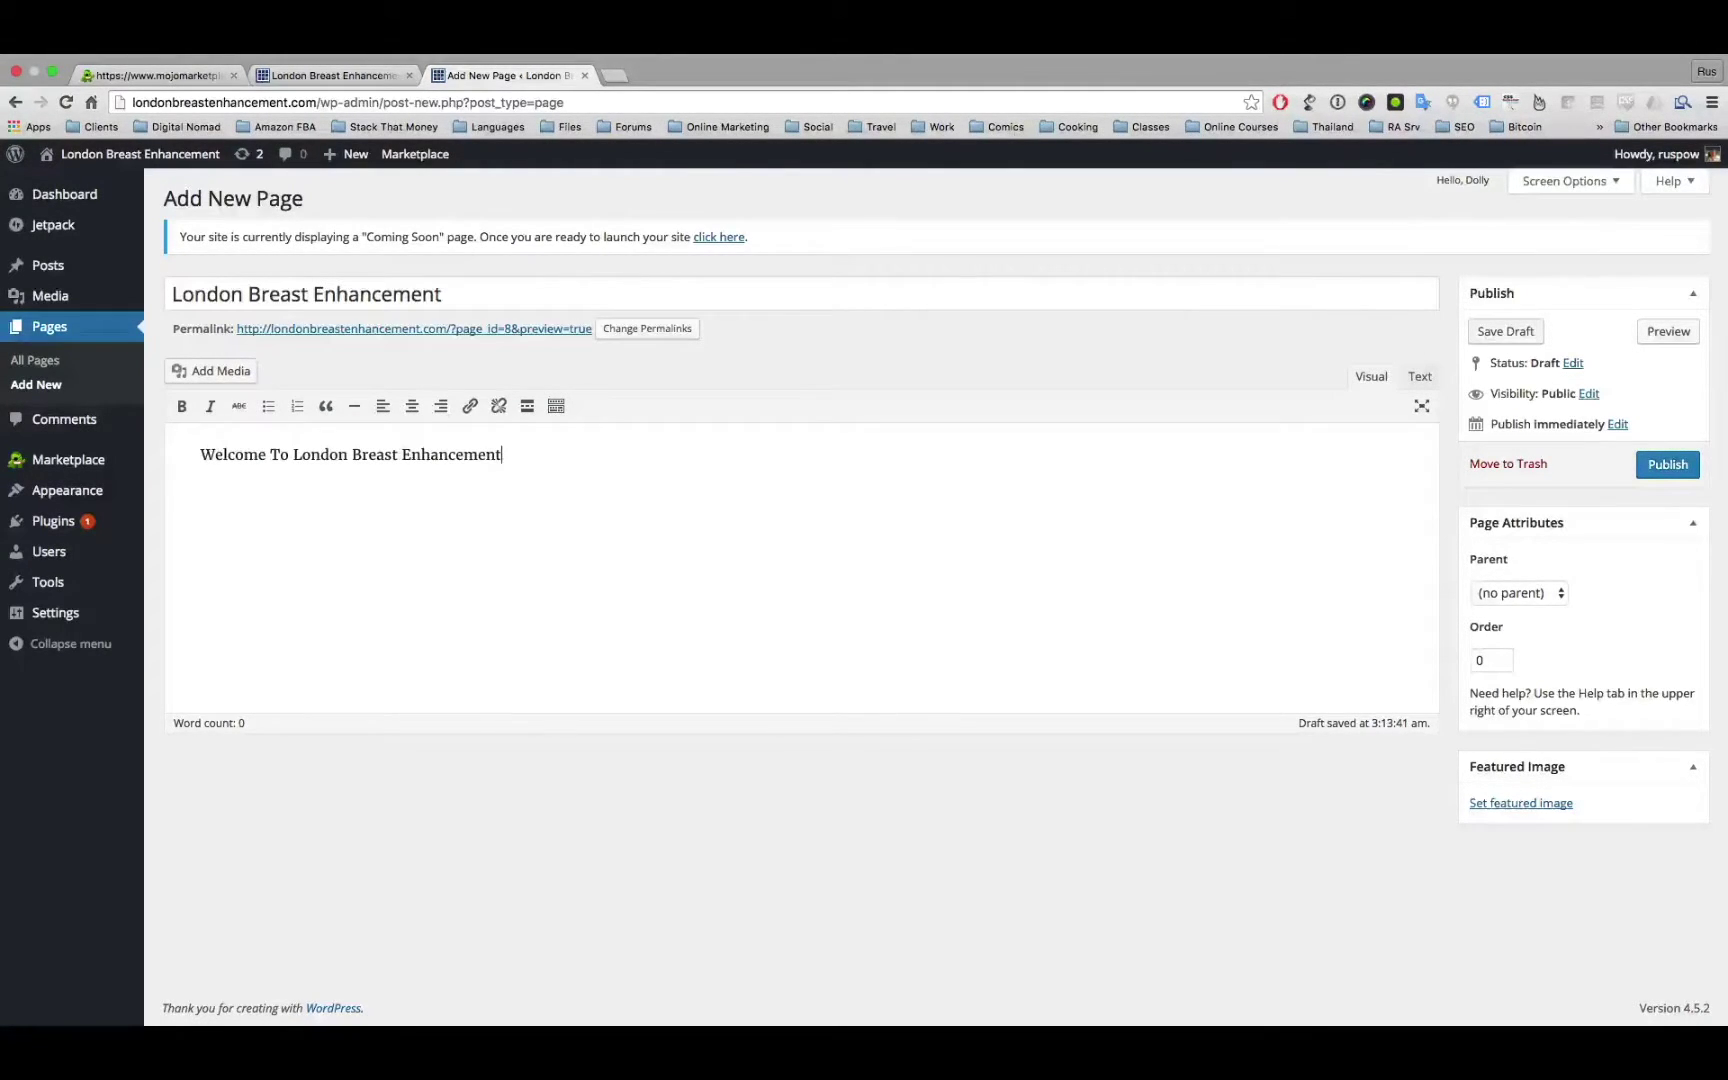
{"action": "left_click", "coordinate": [1668, 464]}
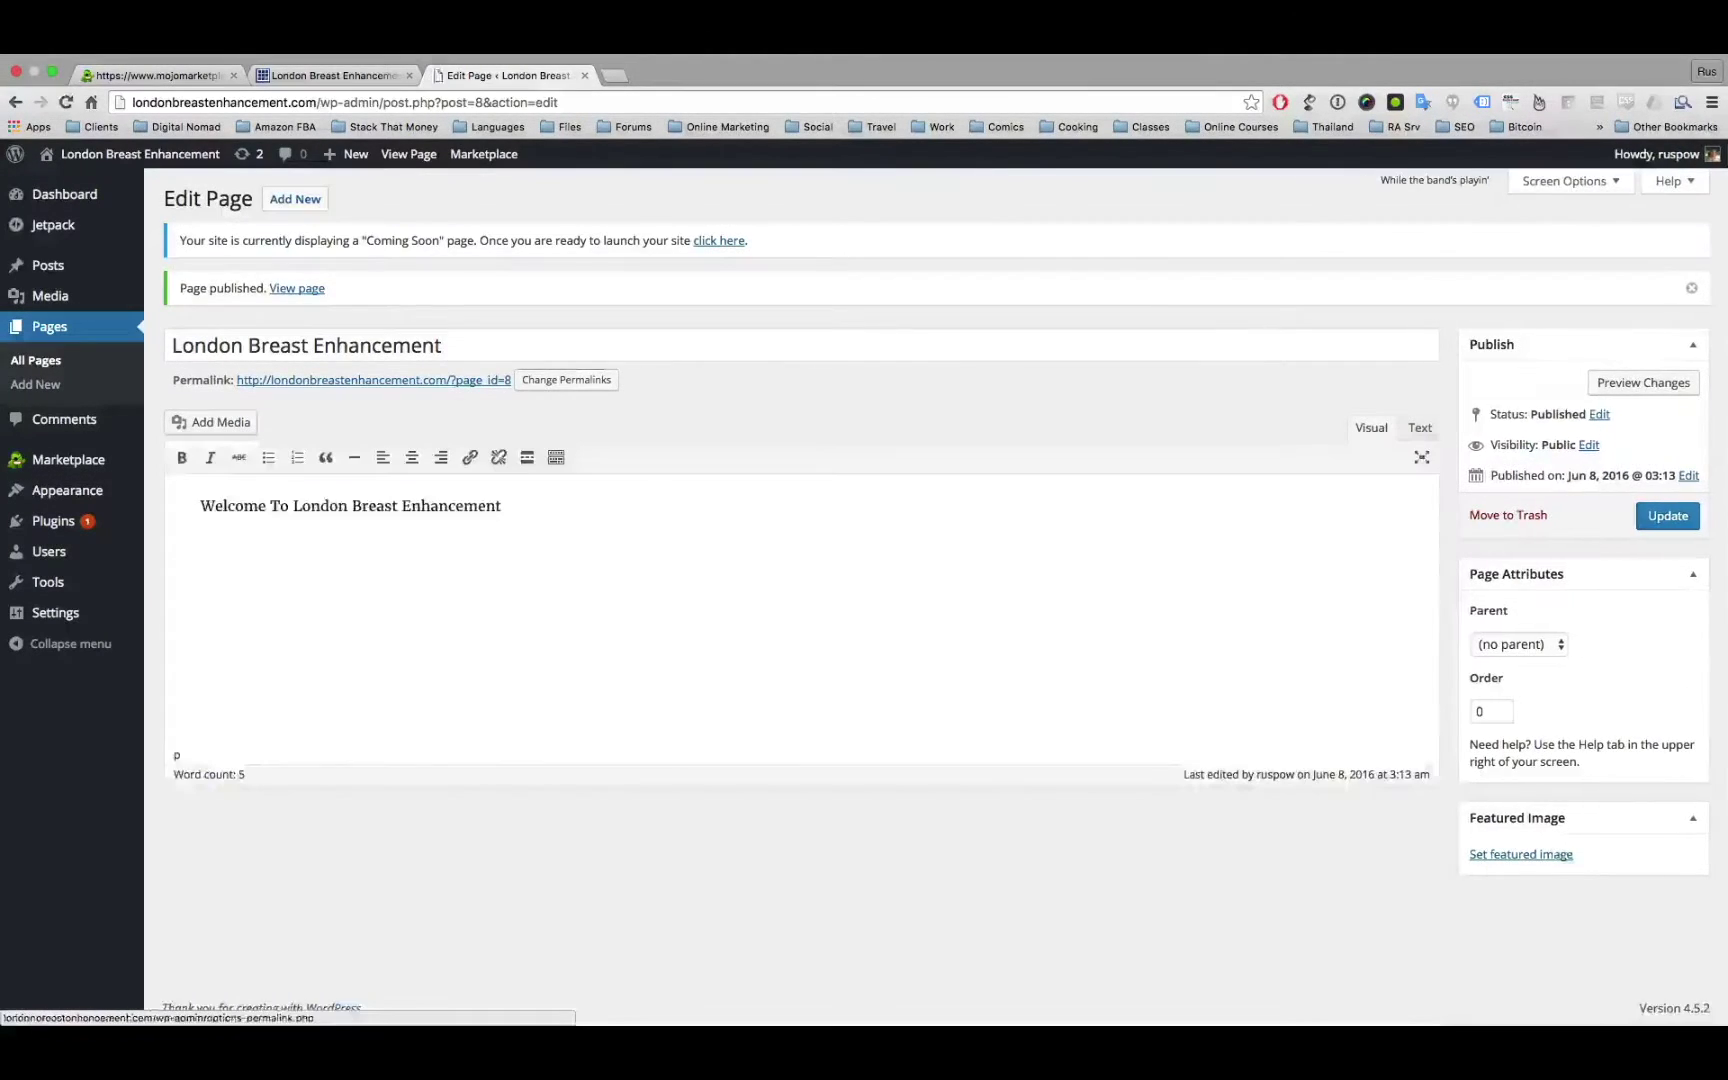
Step: Change the site's permalink structure to Post name and save the setting
{"action": "left_click", "coordinate": [566, 371]}
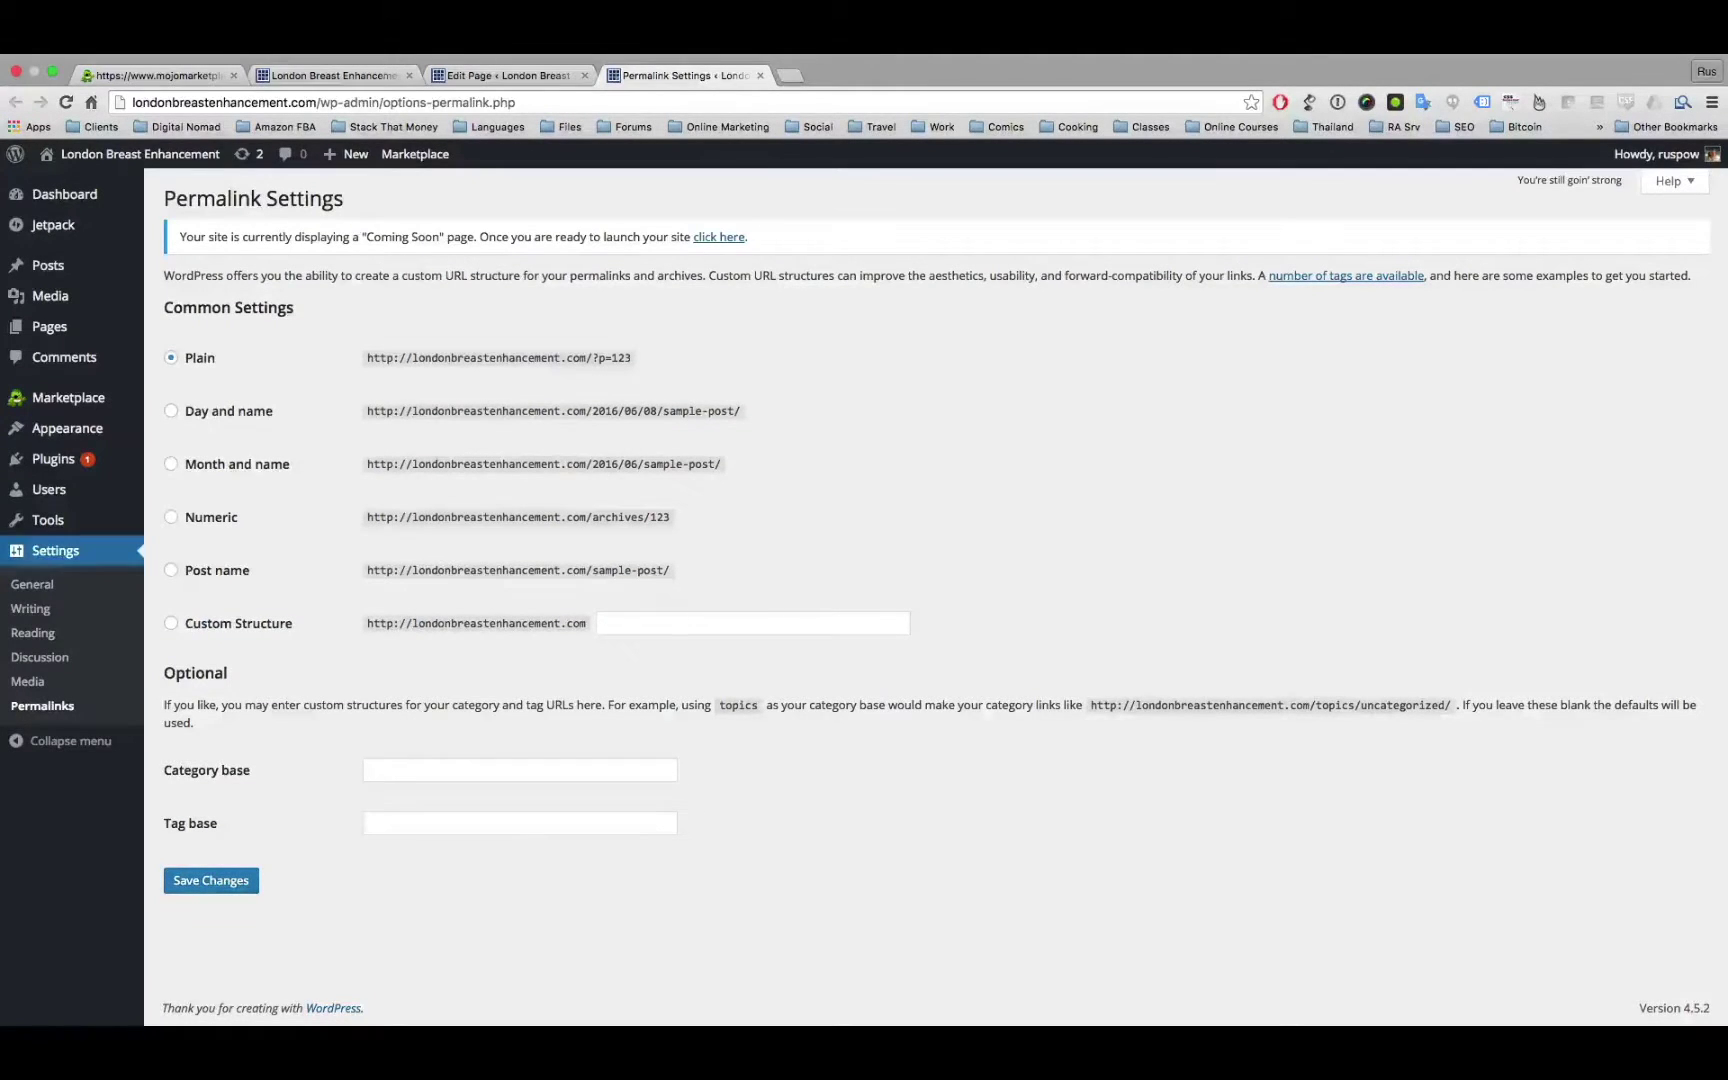
{"action": "left_click", "coordinate": [171, 570]}
{"action": "left_click", "coordinate": [211, 880]}
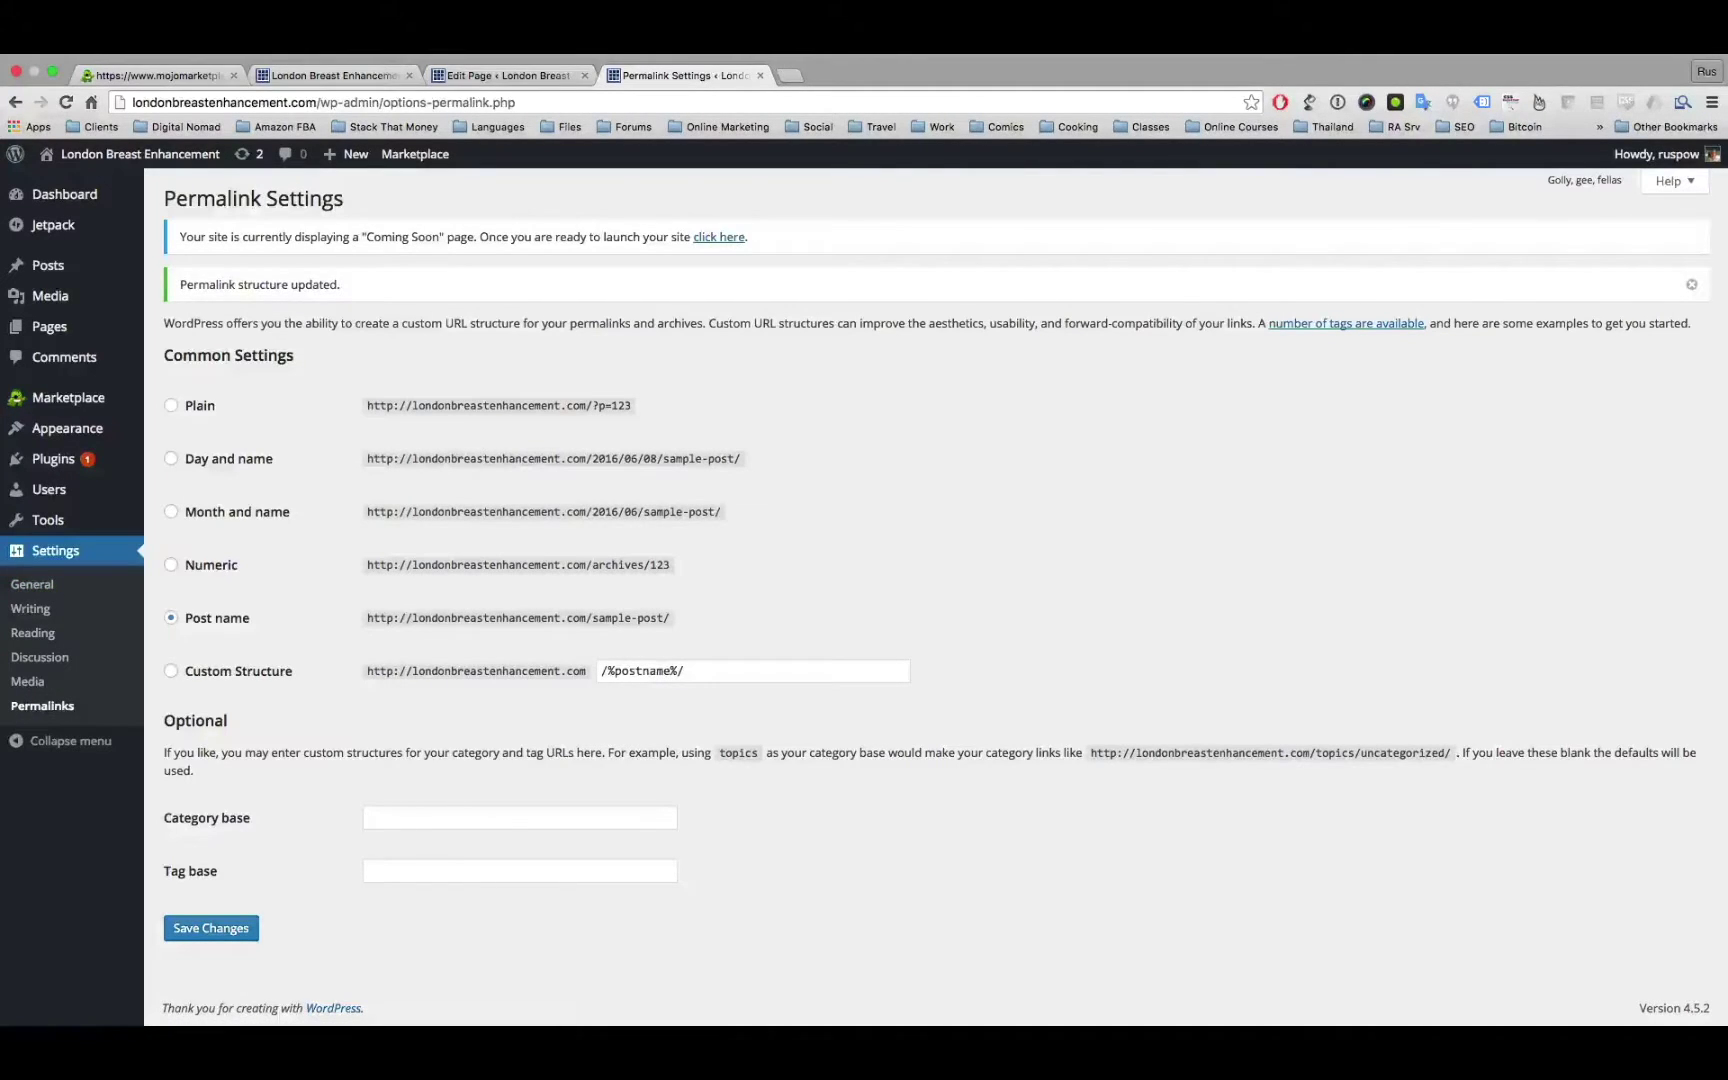
Step: Go to adding a new theme for the site and look over the featured themes
{"action": "mouse_move", "coordinate": [67, 428]}
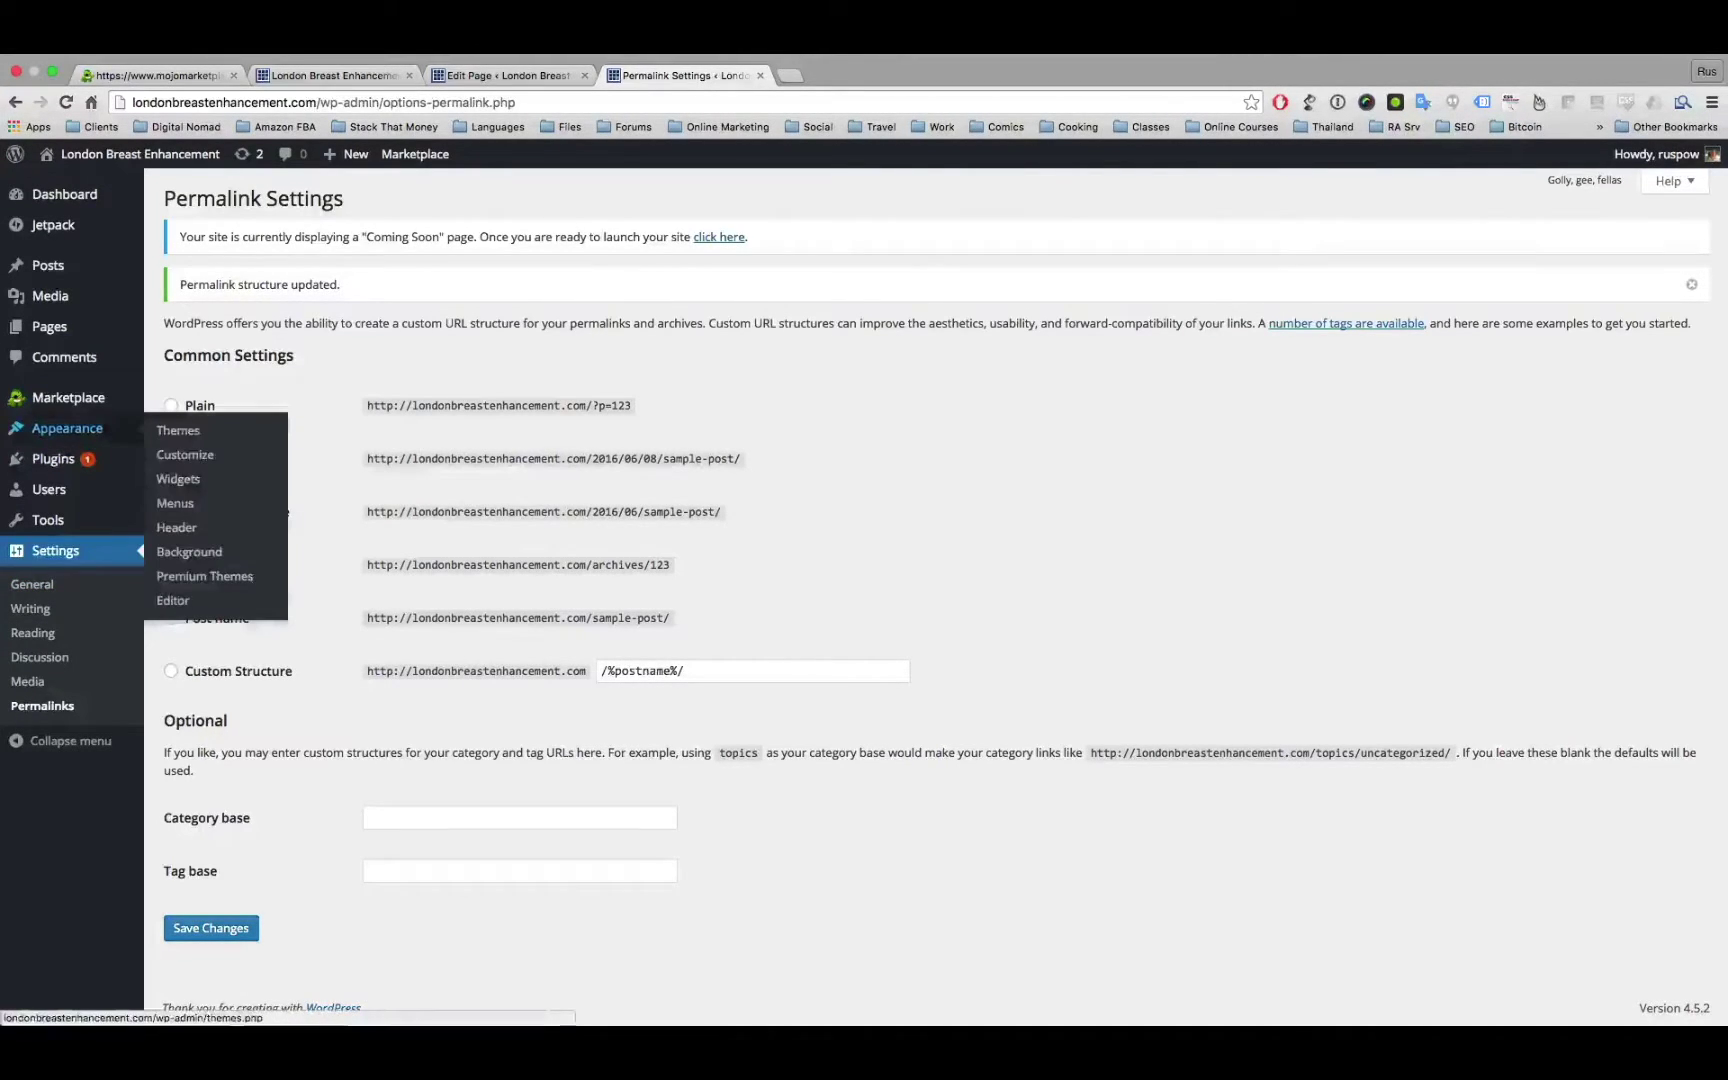
{"action": "left_click", "coordinate": [178, 430]}
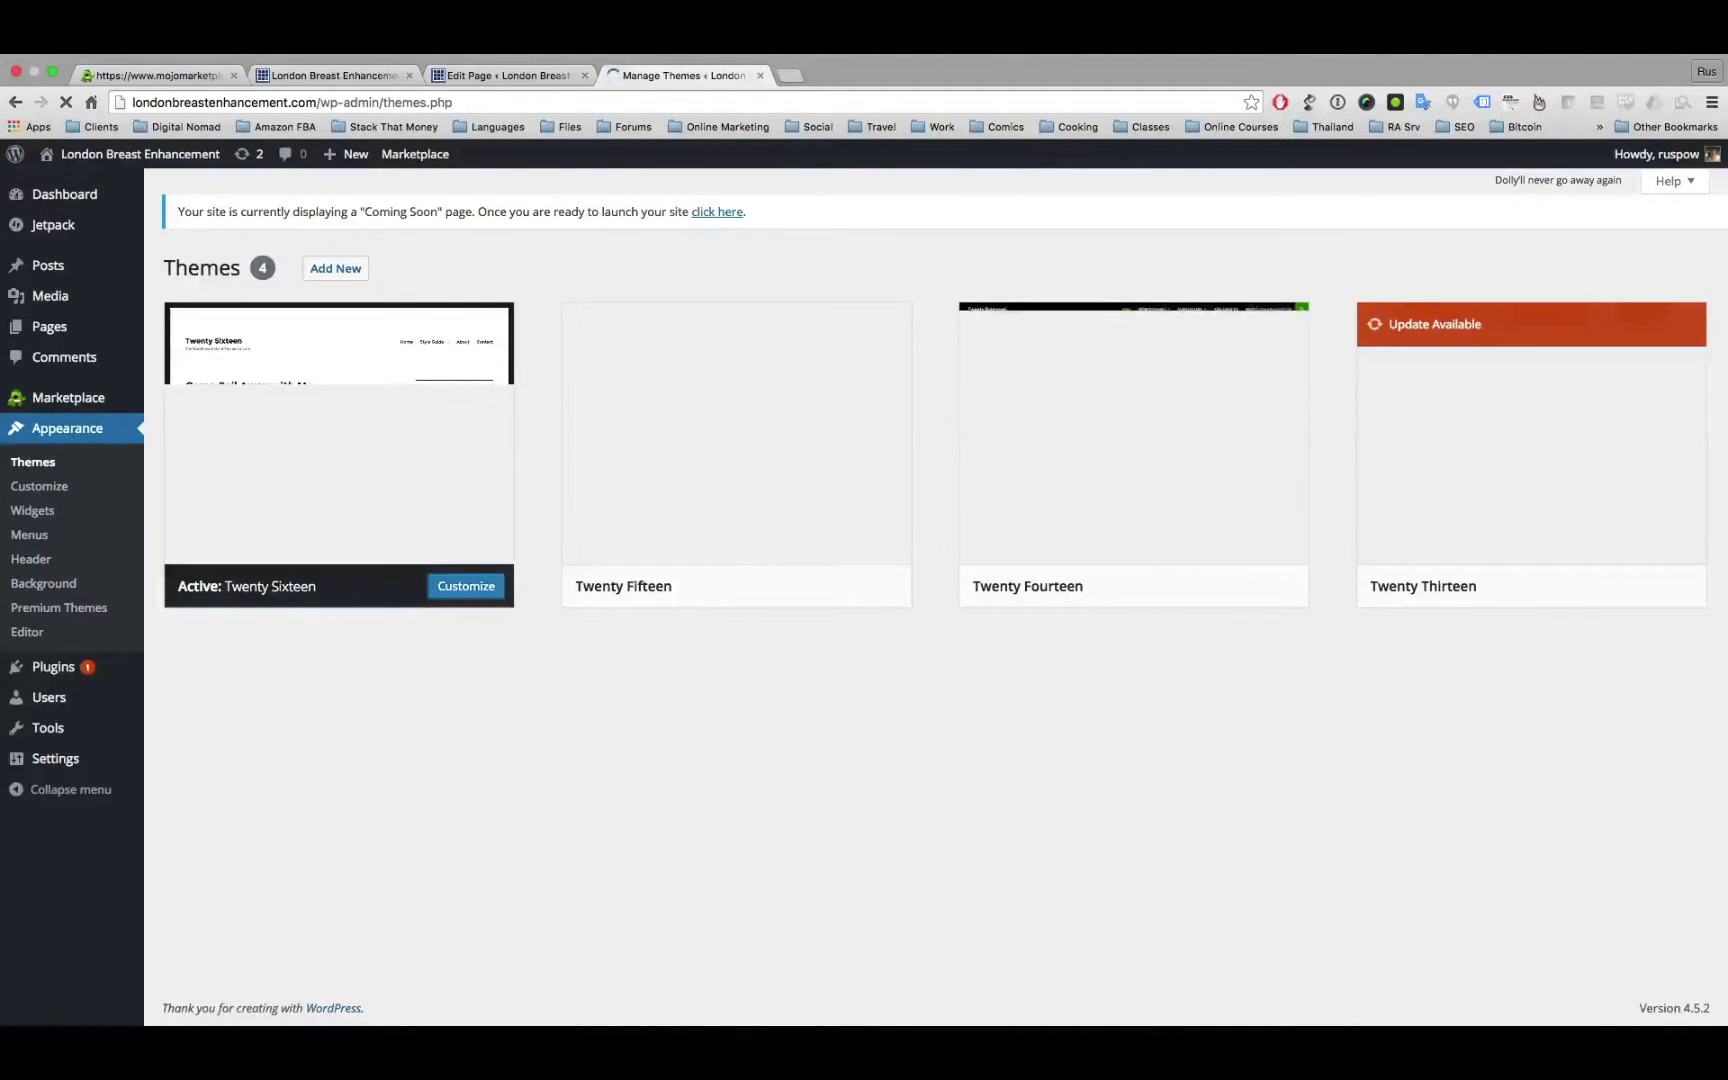
{"action": "left_click", "coordinate": [335, 268]}
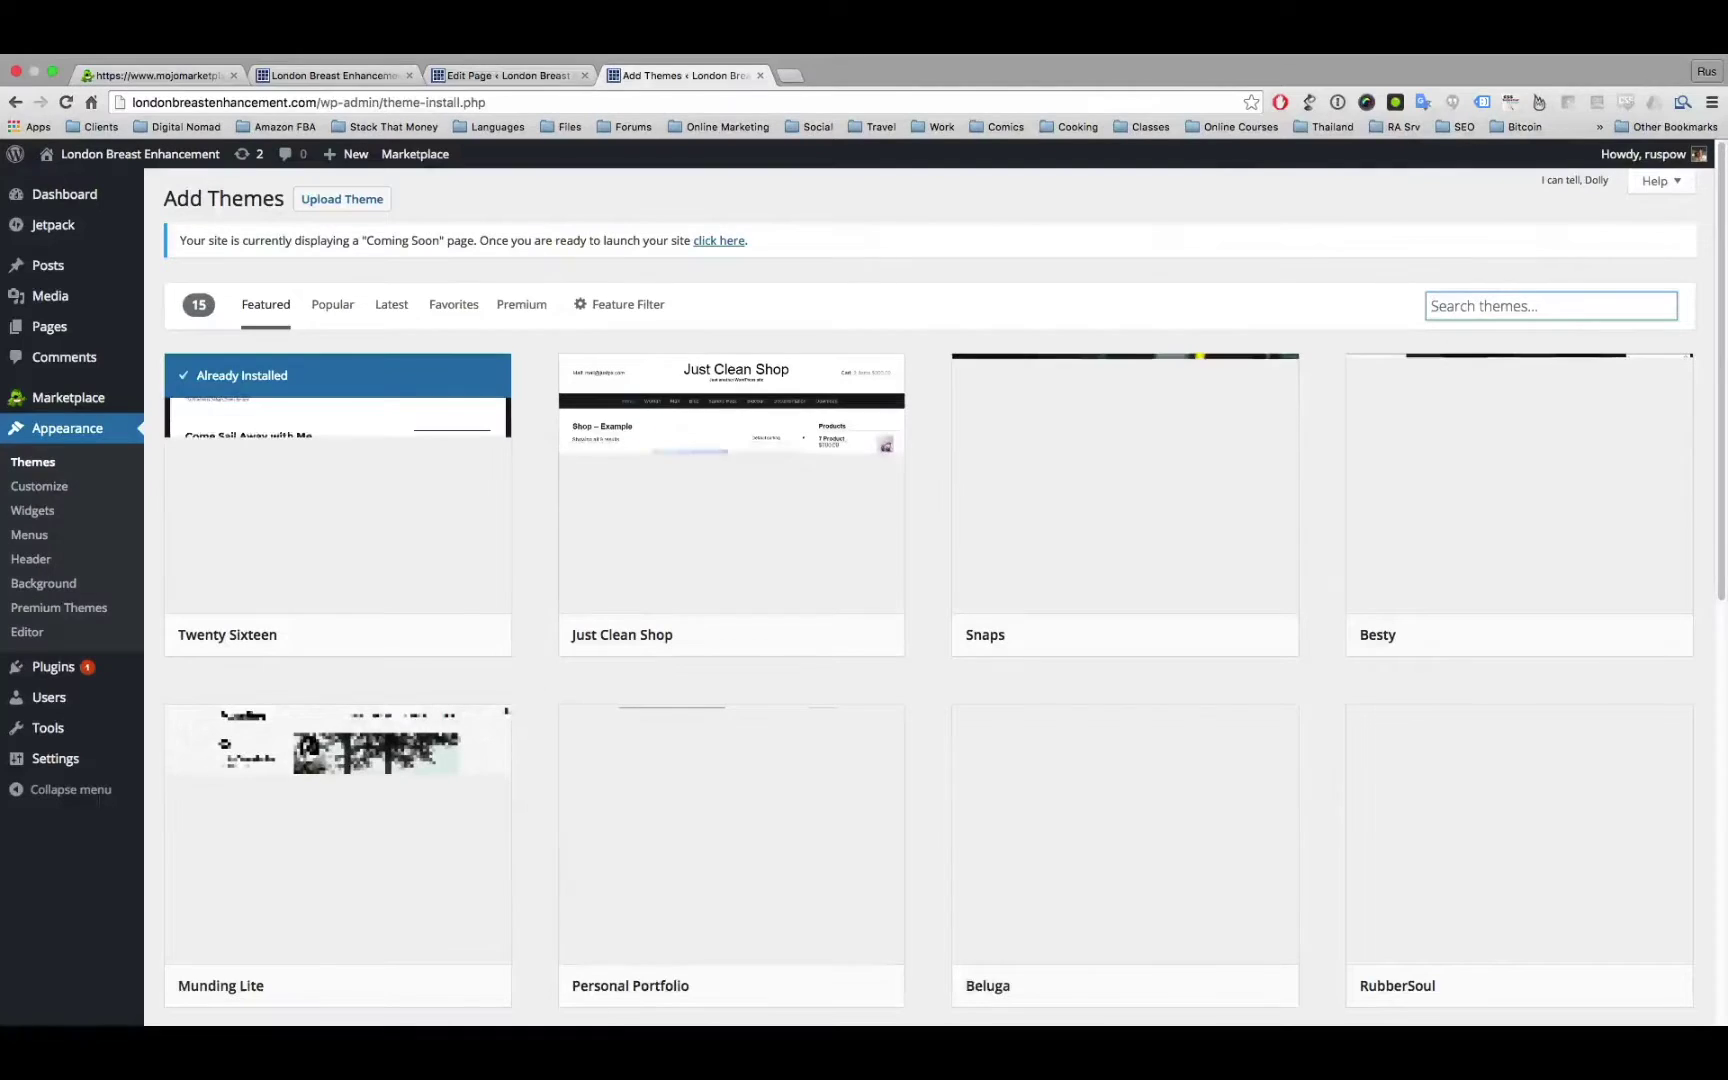
{"action": "scroll", "coordinate": [930, 600], "scroll_direction": "down", "scroll_amount": 7}
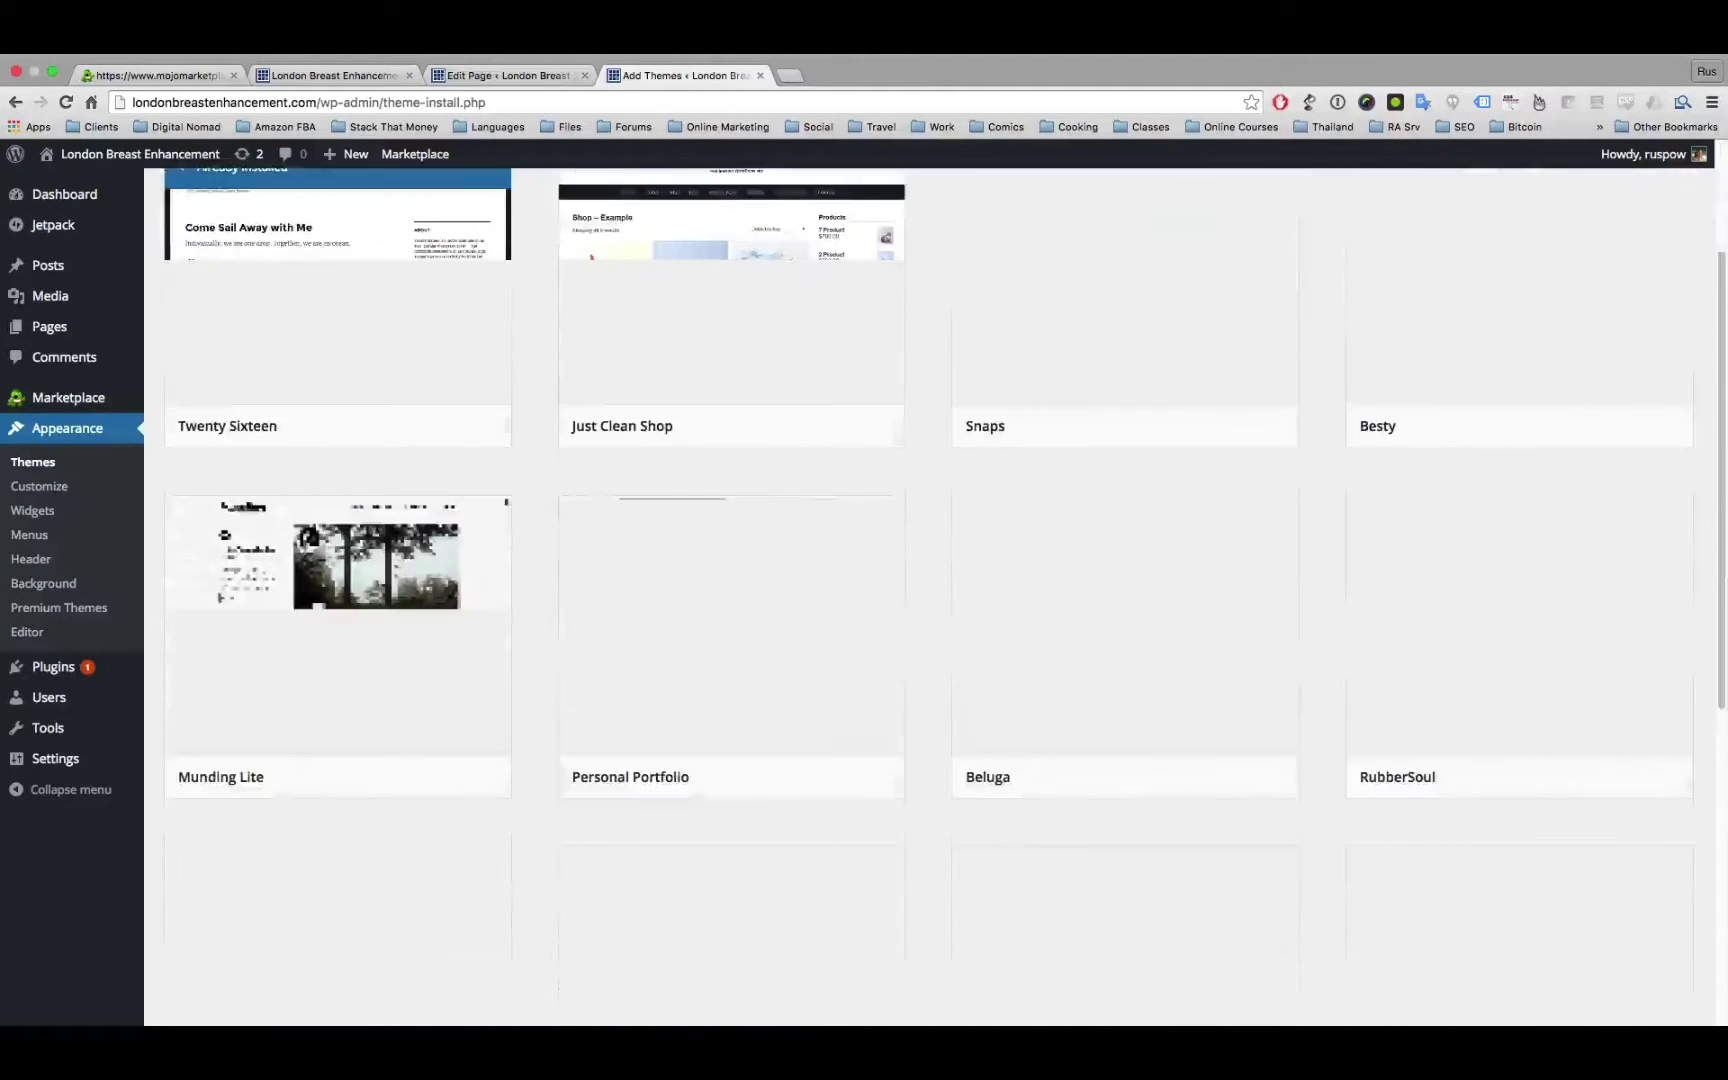
{"action": "scroll", "coordinate": [930, 600], "scroll_direction": "up", "scroll_amount": 7}
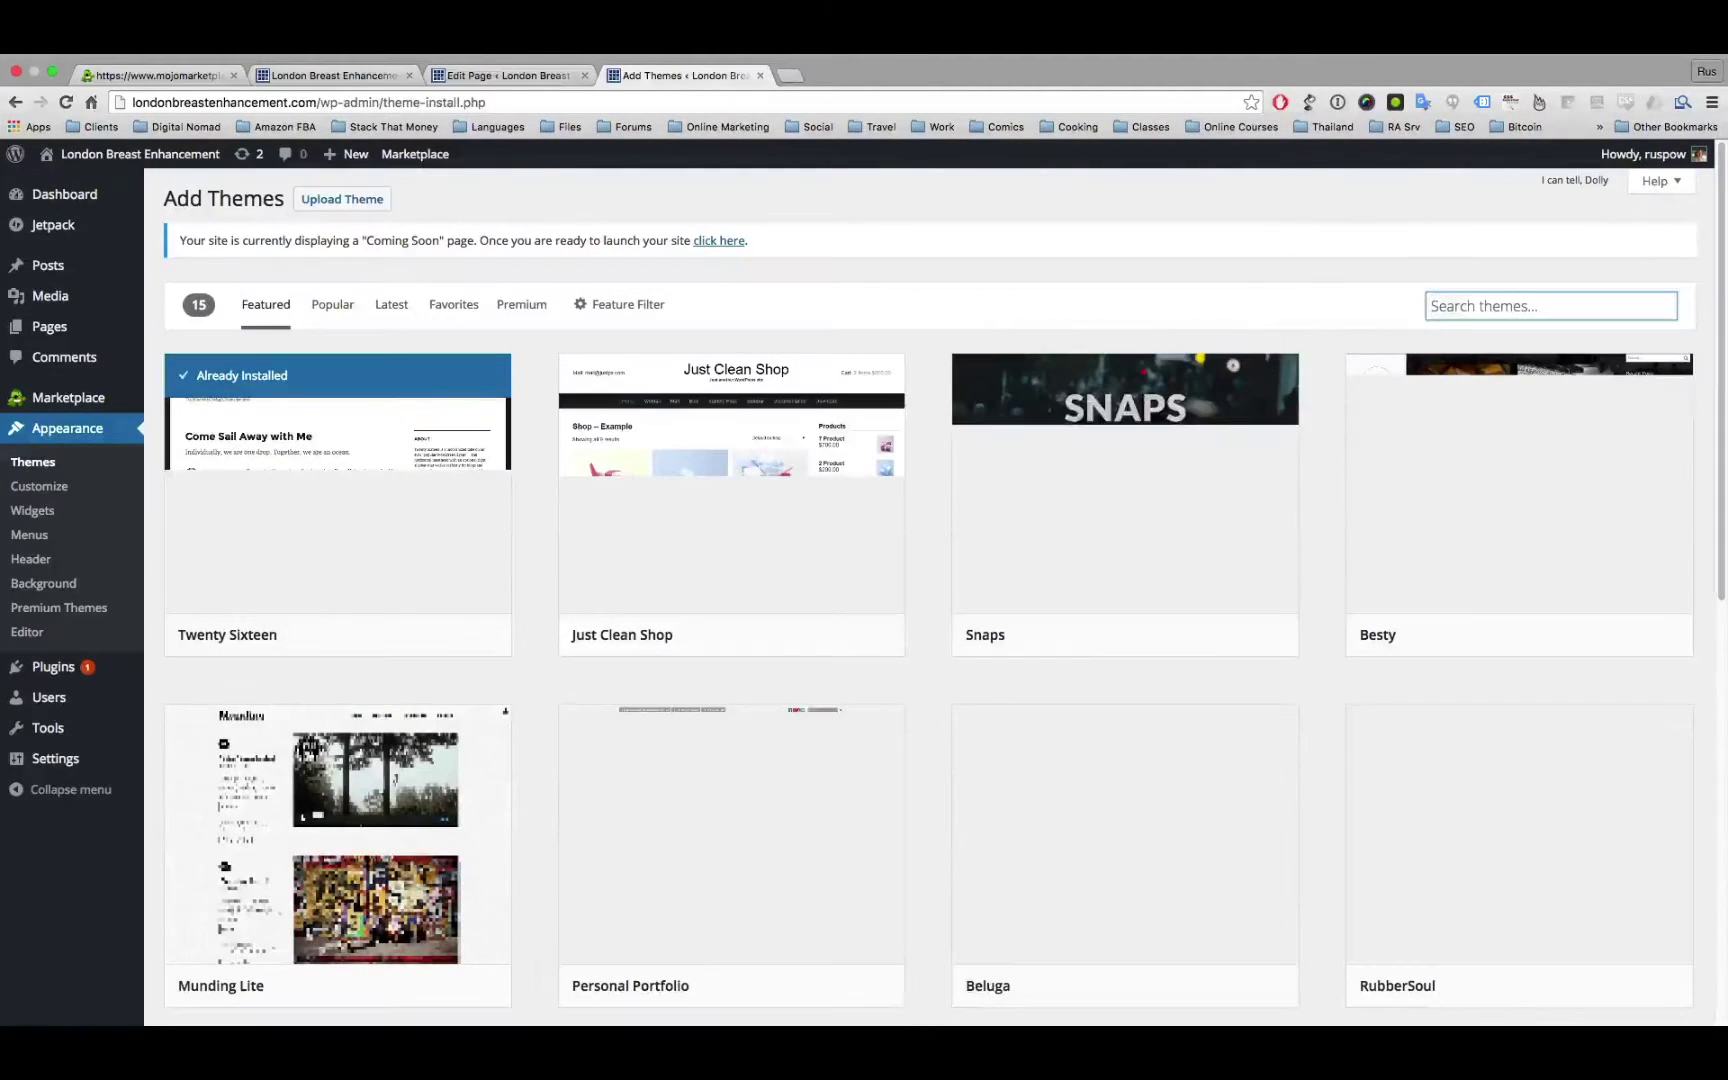
Step: Search the available themes for medical, preview the Healthcare theme and install it
{"action": "type", "text": "medical"}
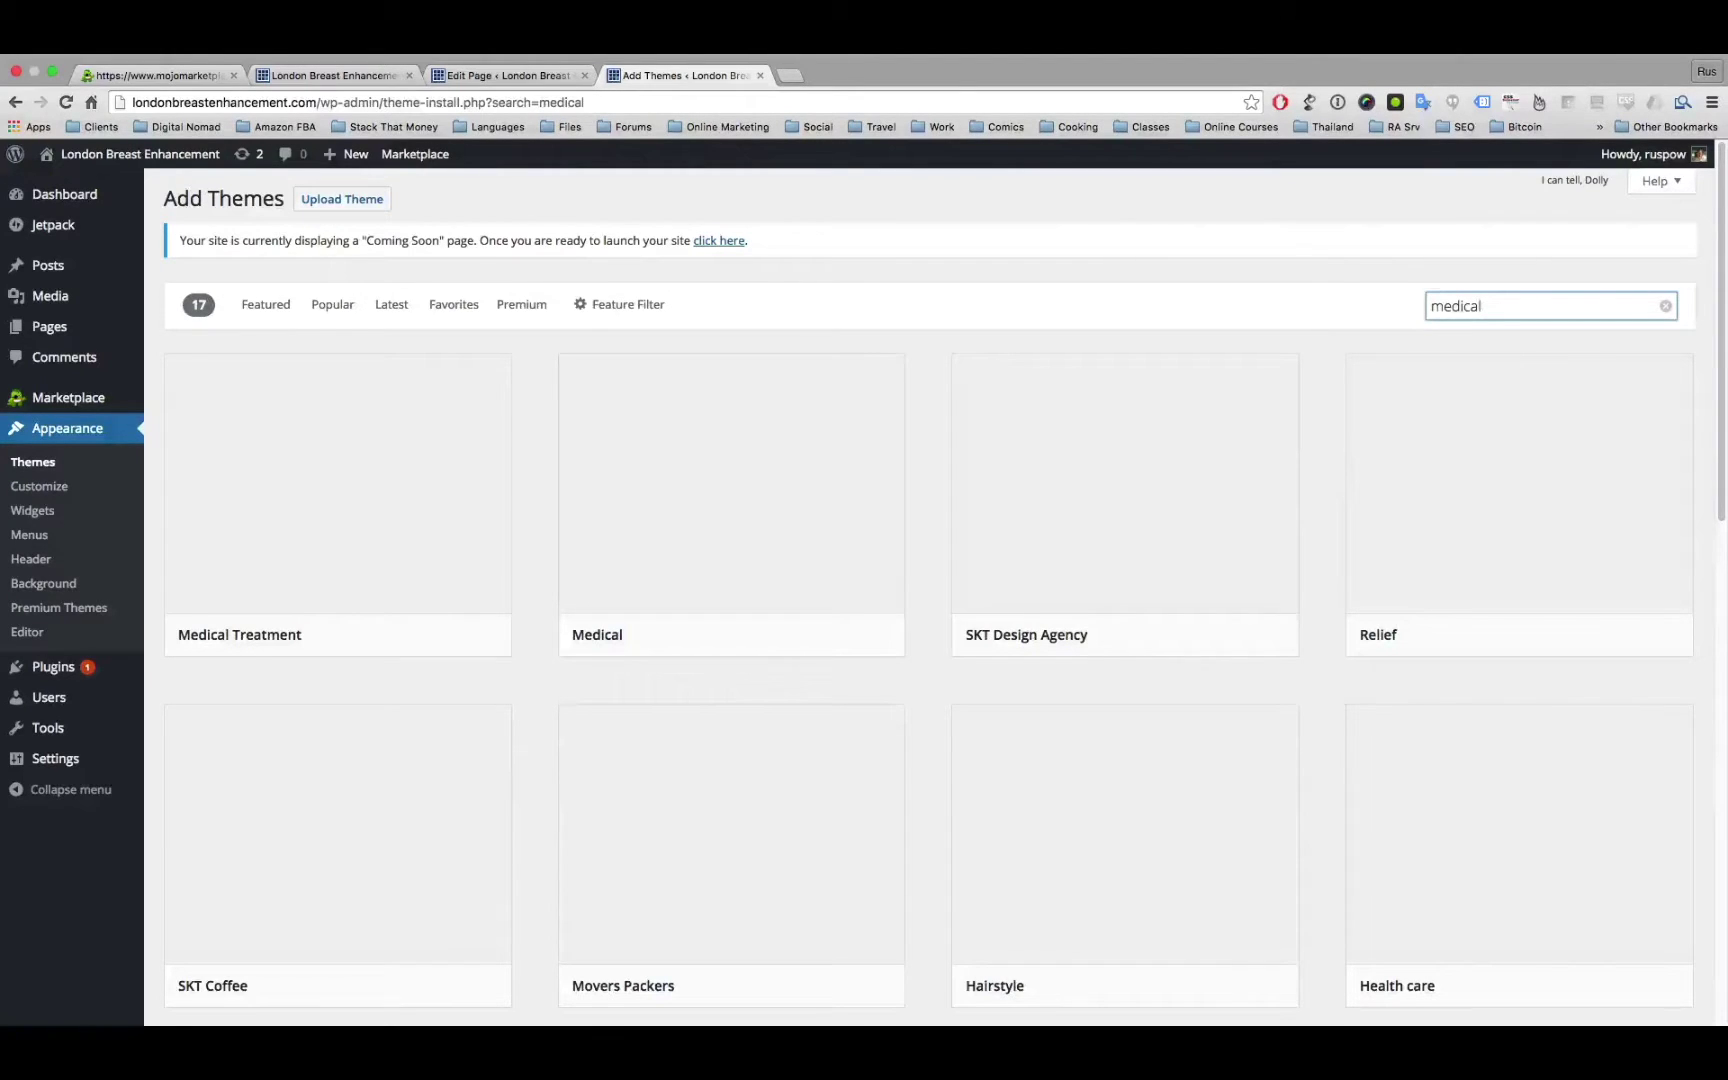
{"action": "scroll", "coordinate": [730, 700], "scroll_direction": "down", "scroll_amount": 5}
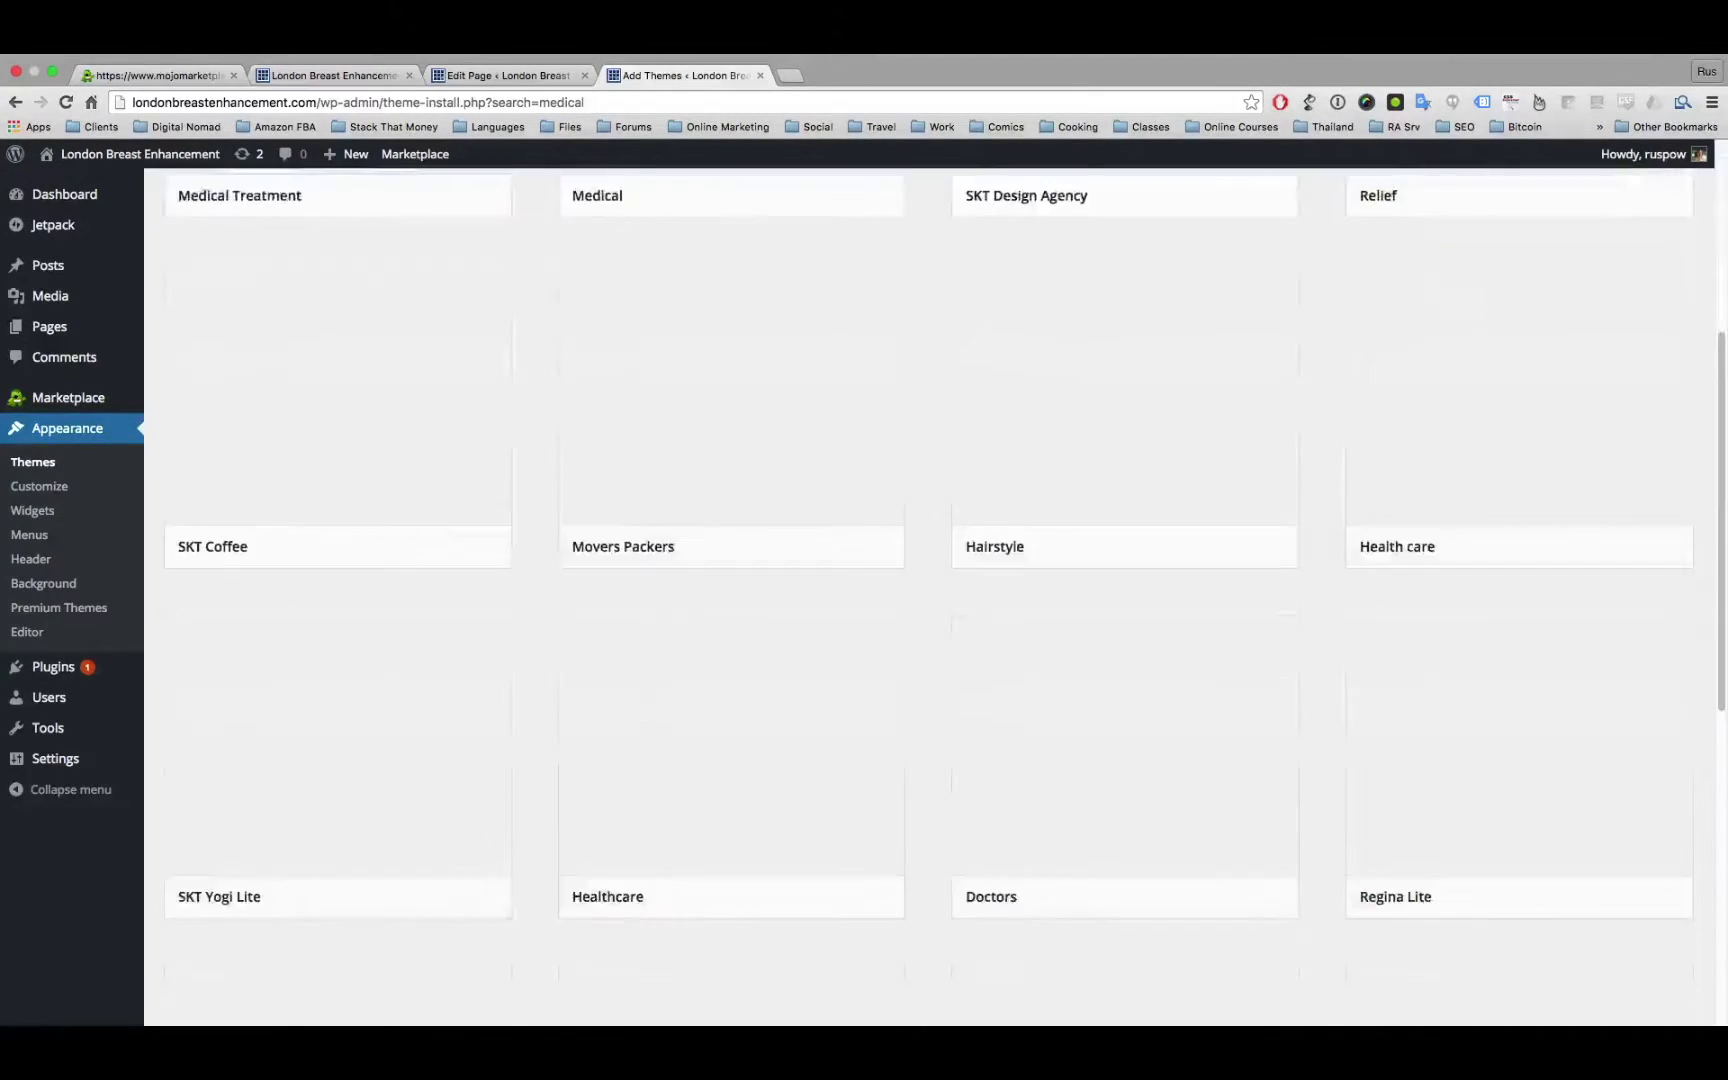
{"action": "left_click", "coordinate": [729, 717]}
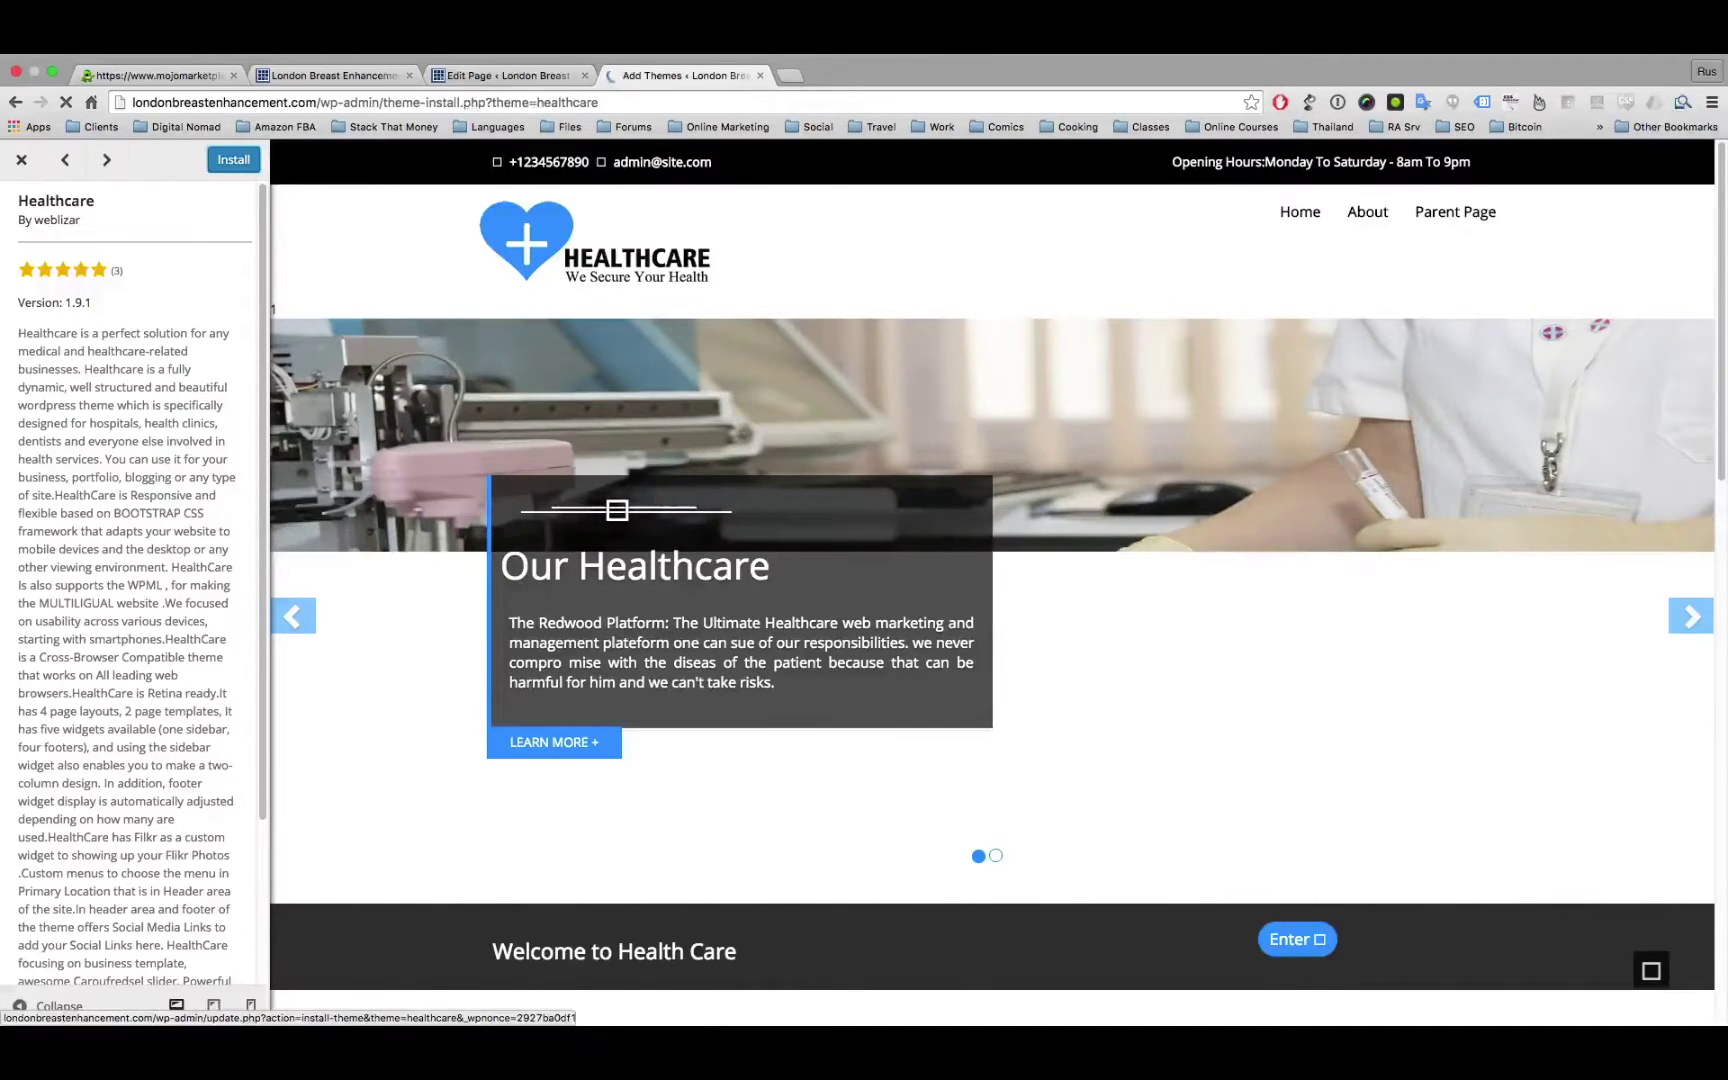
{"action": "left_click", "coordinate": [233, 160]}
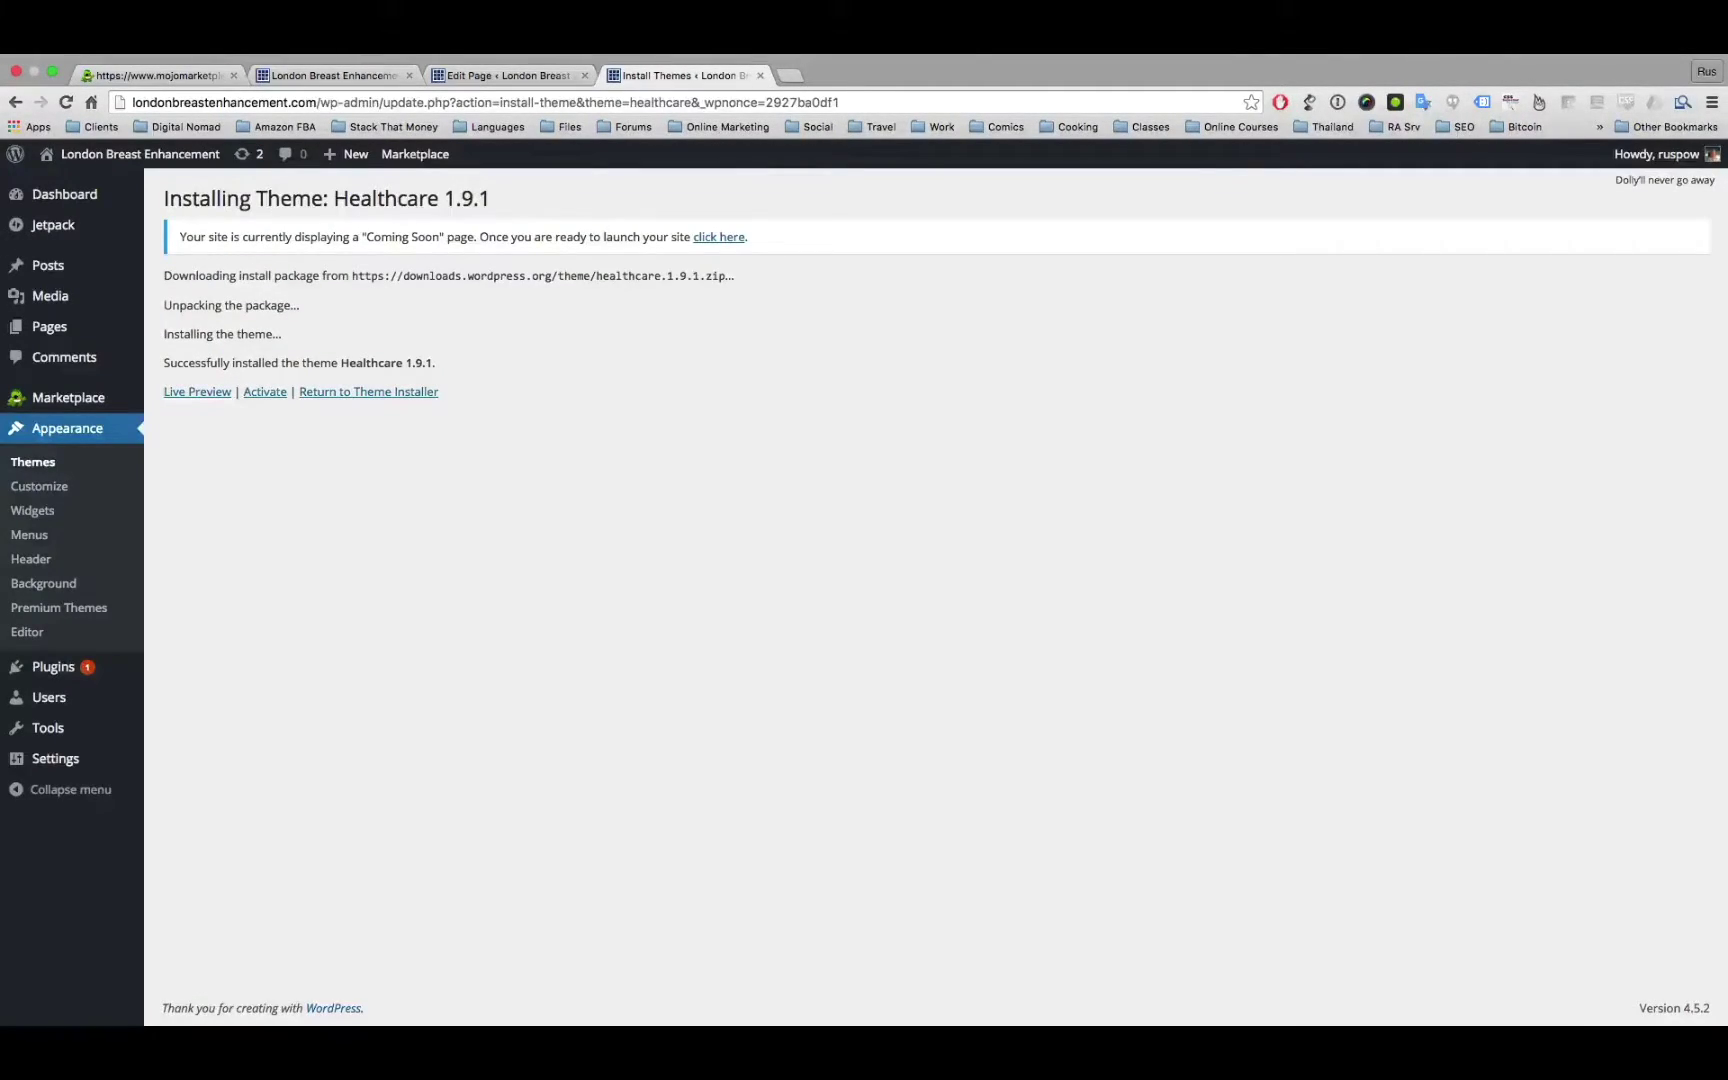
Step: Activate the Healthcare theme, bulk-install all of its recommended plugins and return to the required plugins list
{"action": "left_click", "coordinate": [265, 391]}
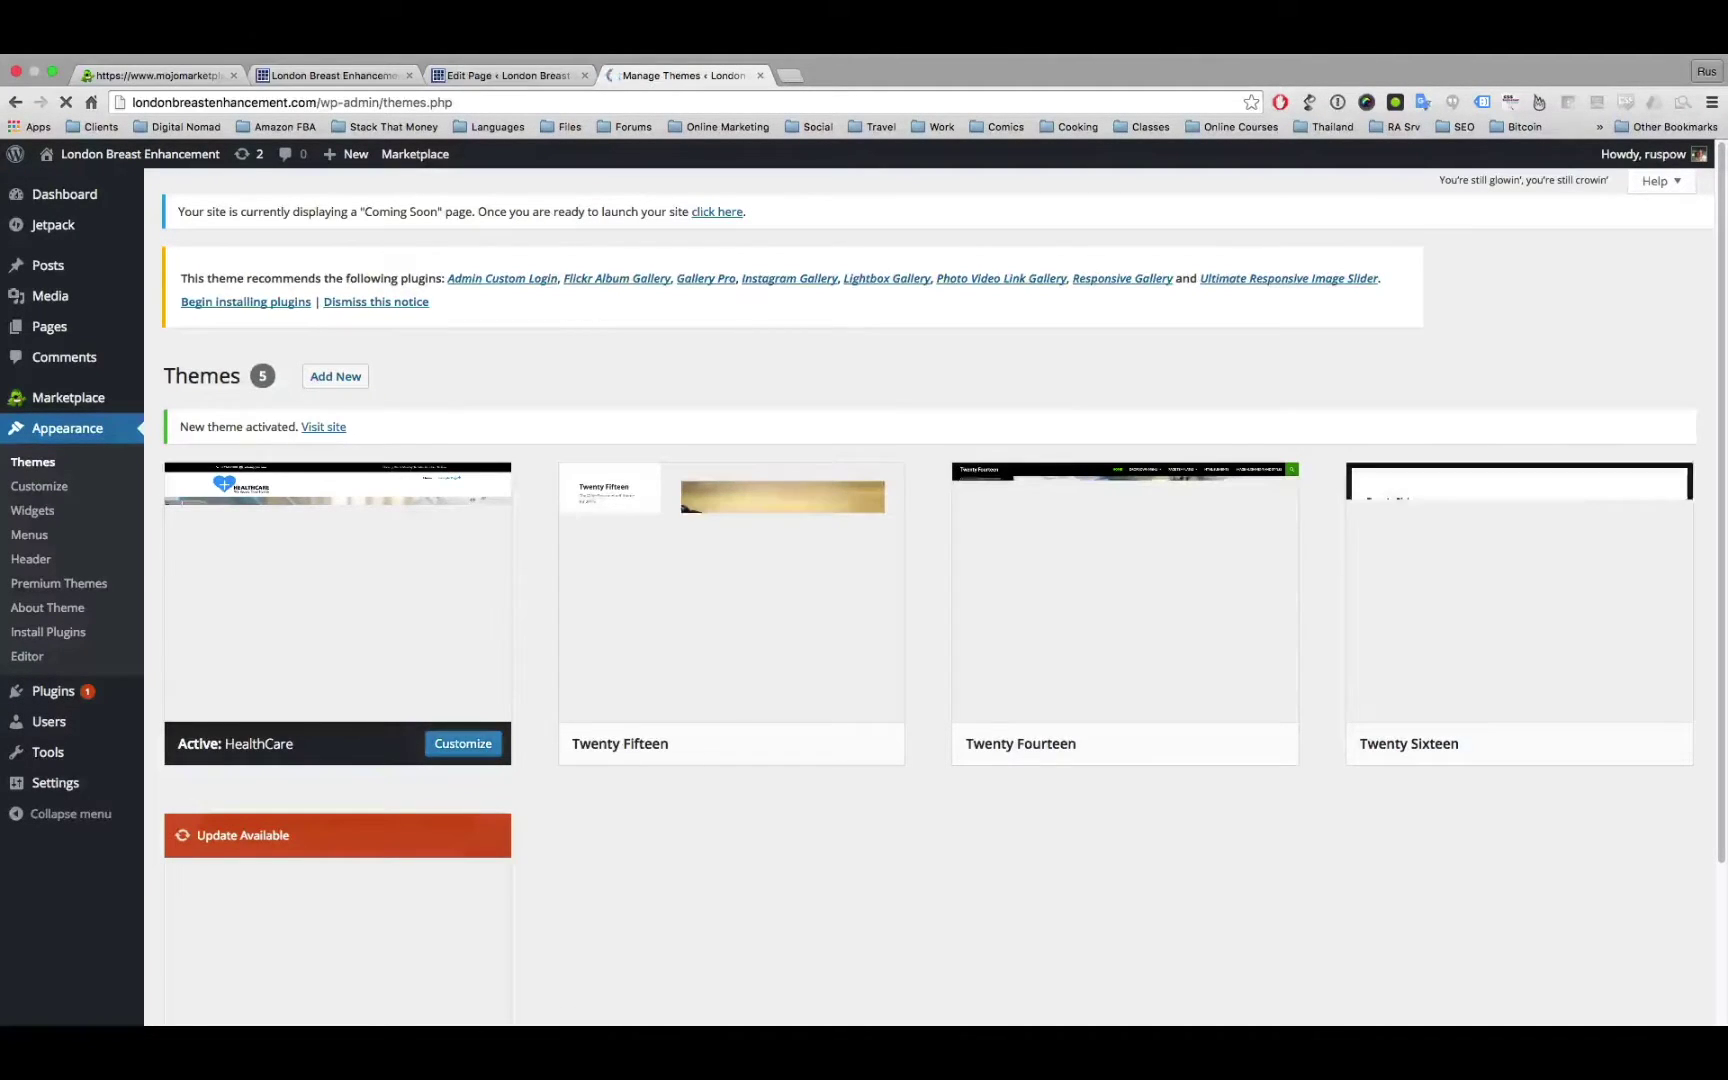
{"action": "left_click", "coordinate": [246, 302]}
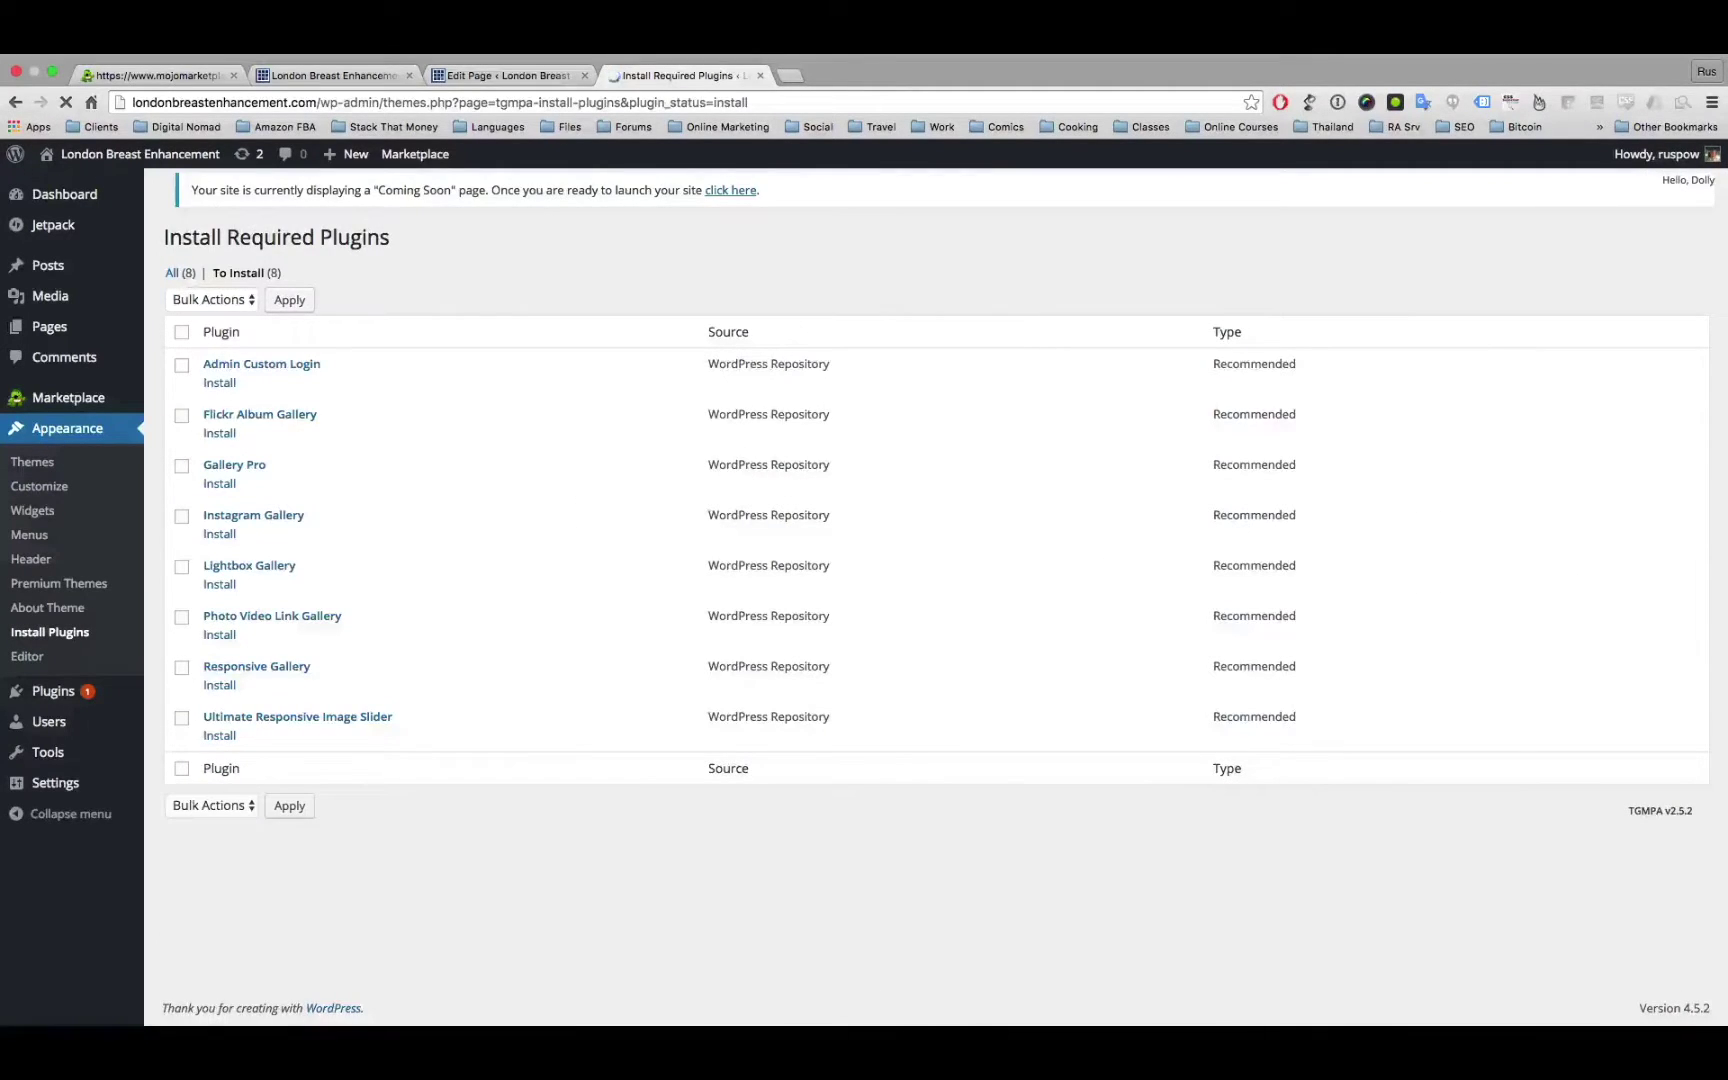
{"action": "left_click", "coordinate": [181, 345]}
{"action": "left_click", "coordinate": [212, 313]}
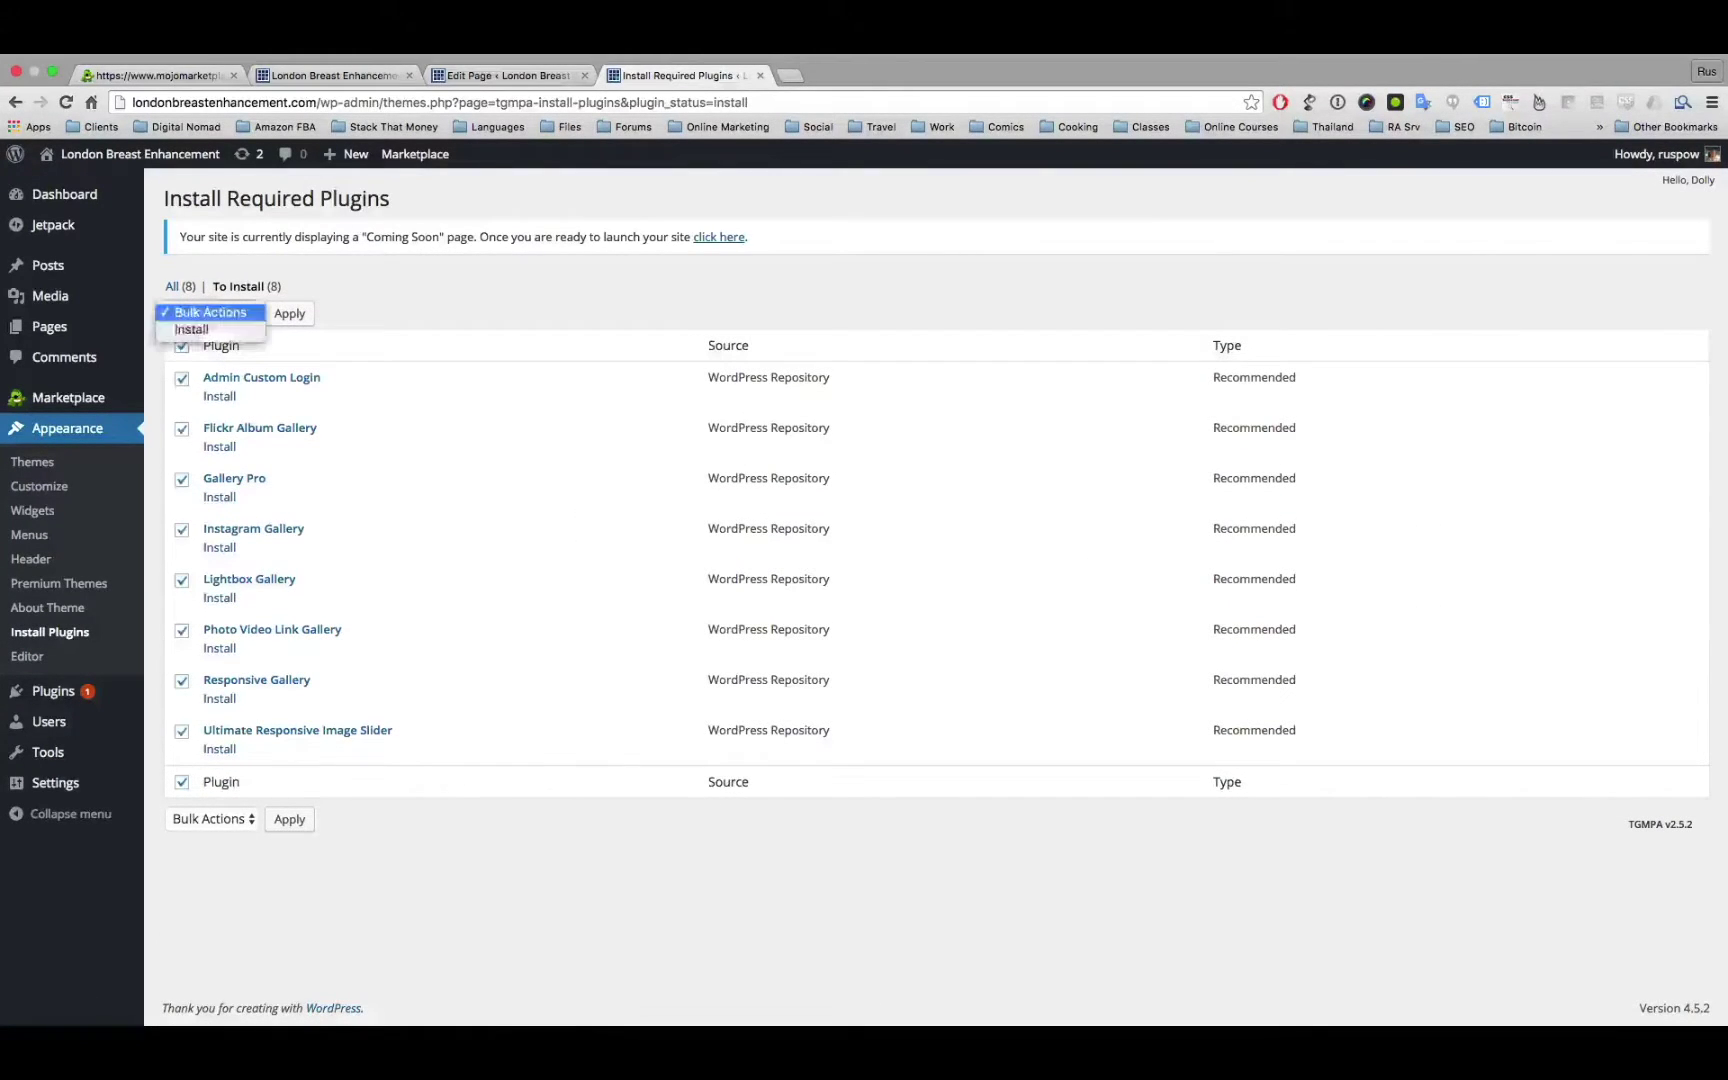
{"action": "left_click", "coordinate": [192, 330]}
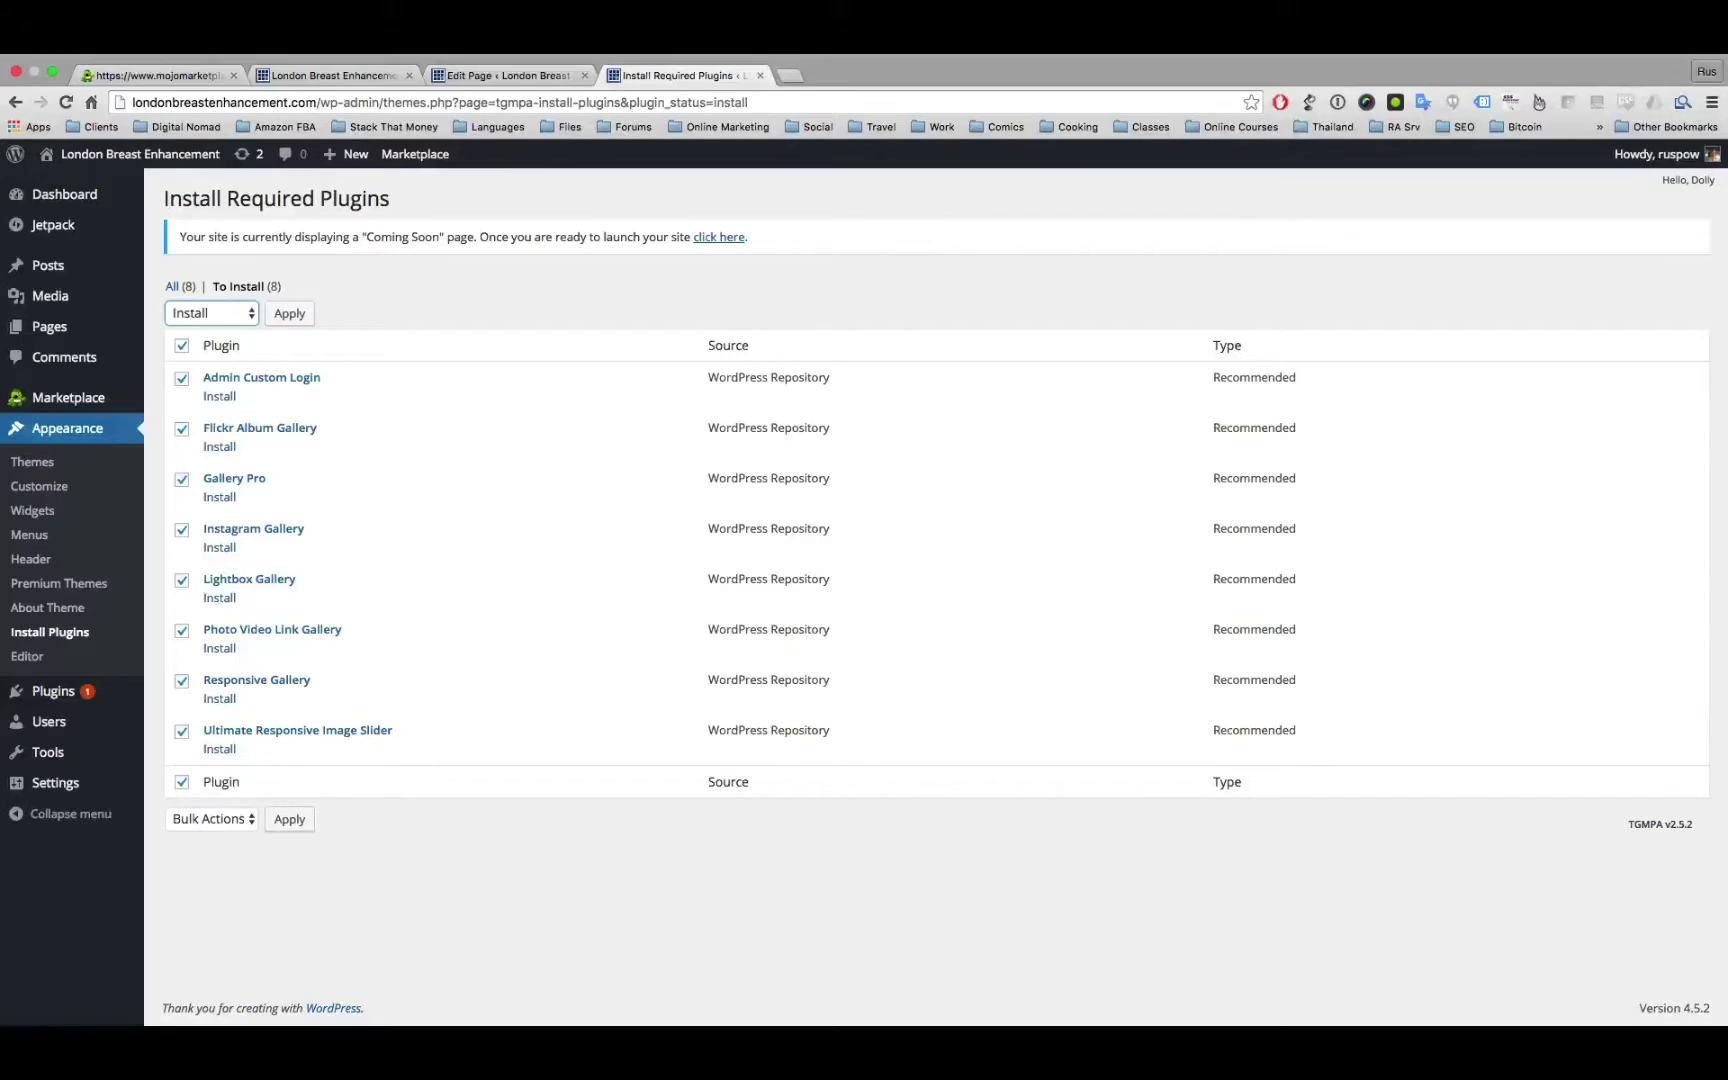
{"action": "left_click", "coordinate": [289, 314]}
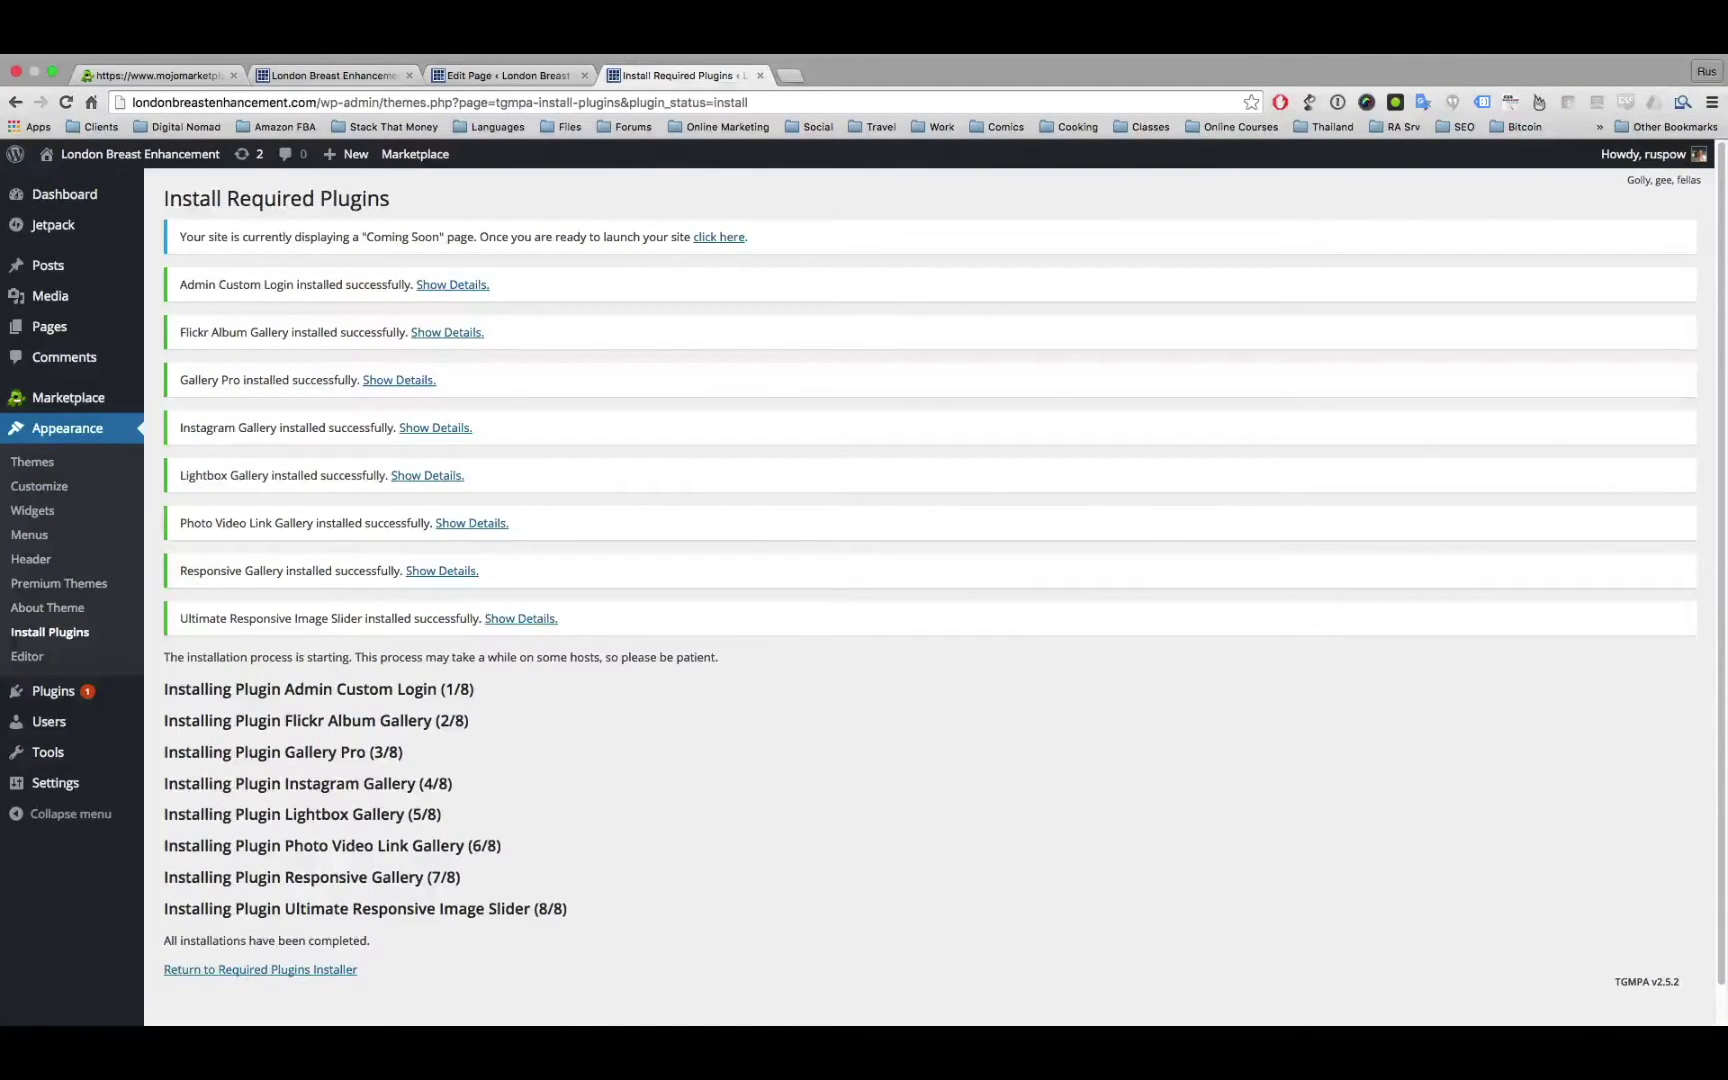
{"action": "scroll", "coordinate": [930, 590], "scroll_direction": "down", "scroll_amount": 1}
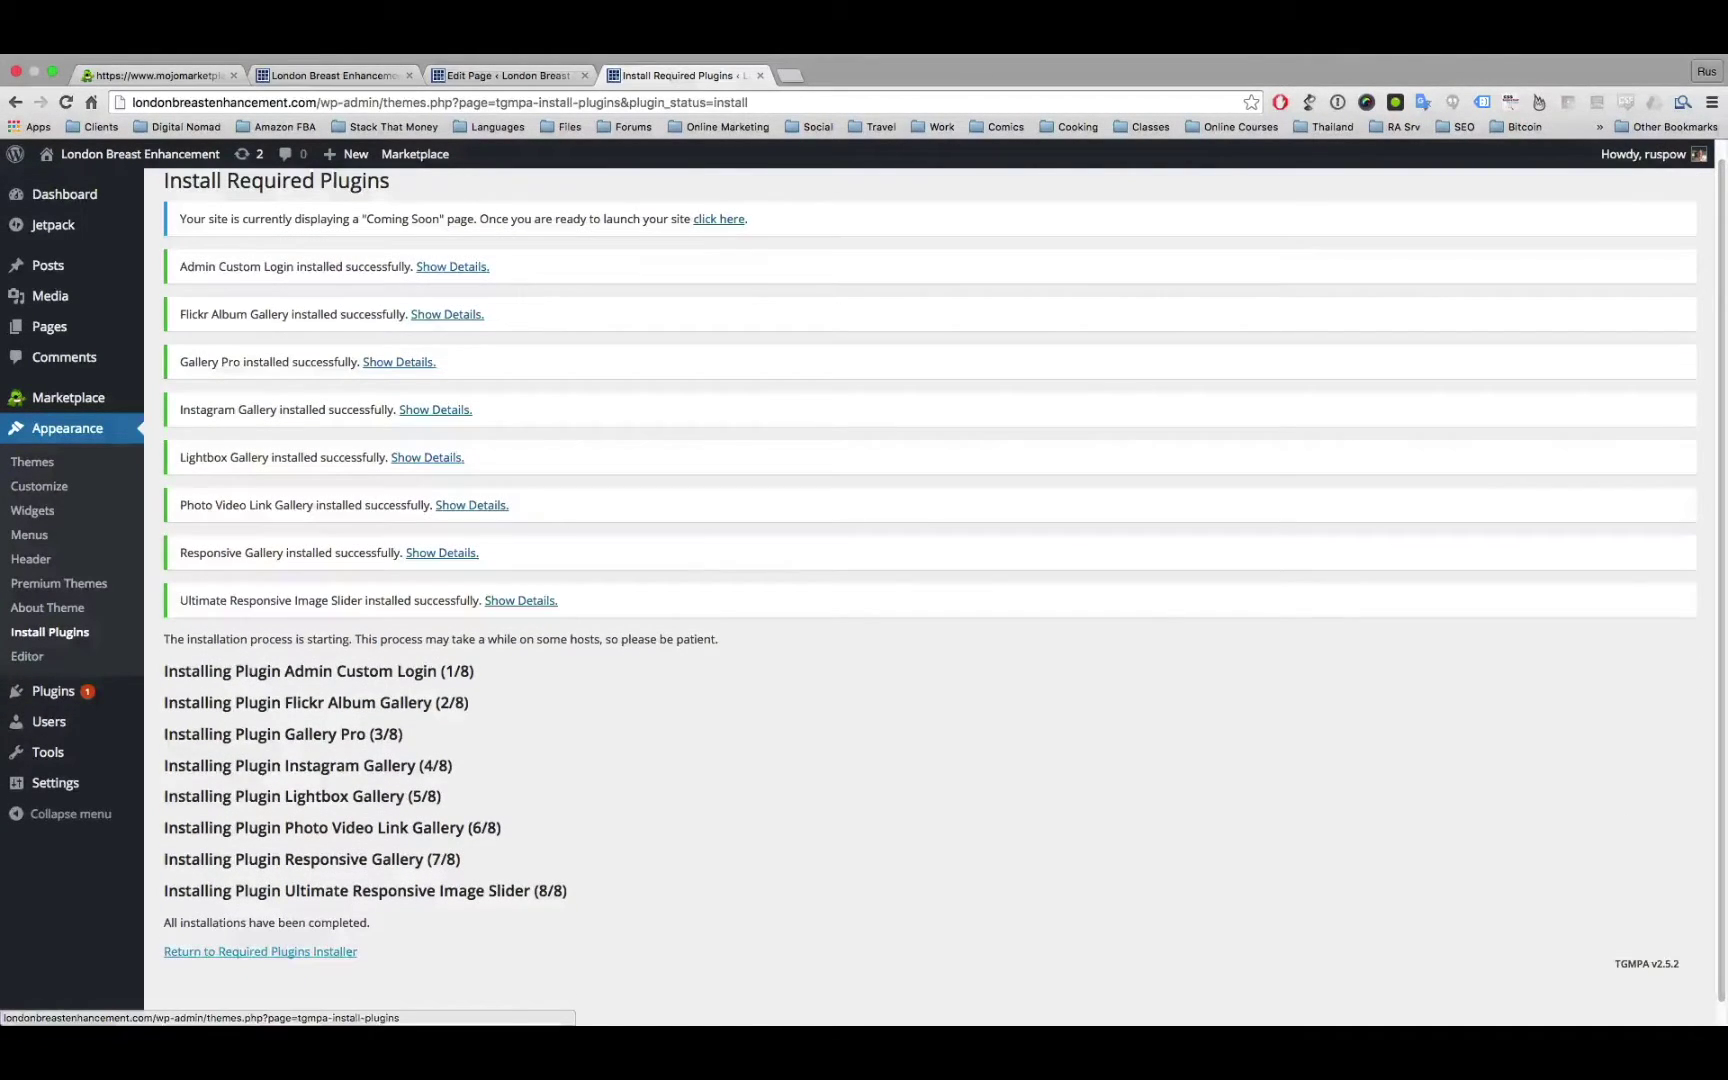
{"action": "left_click", "coordinate": [260, 951]}
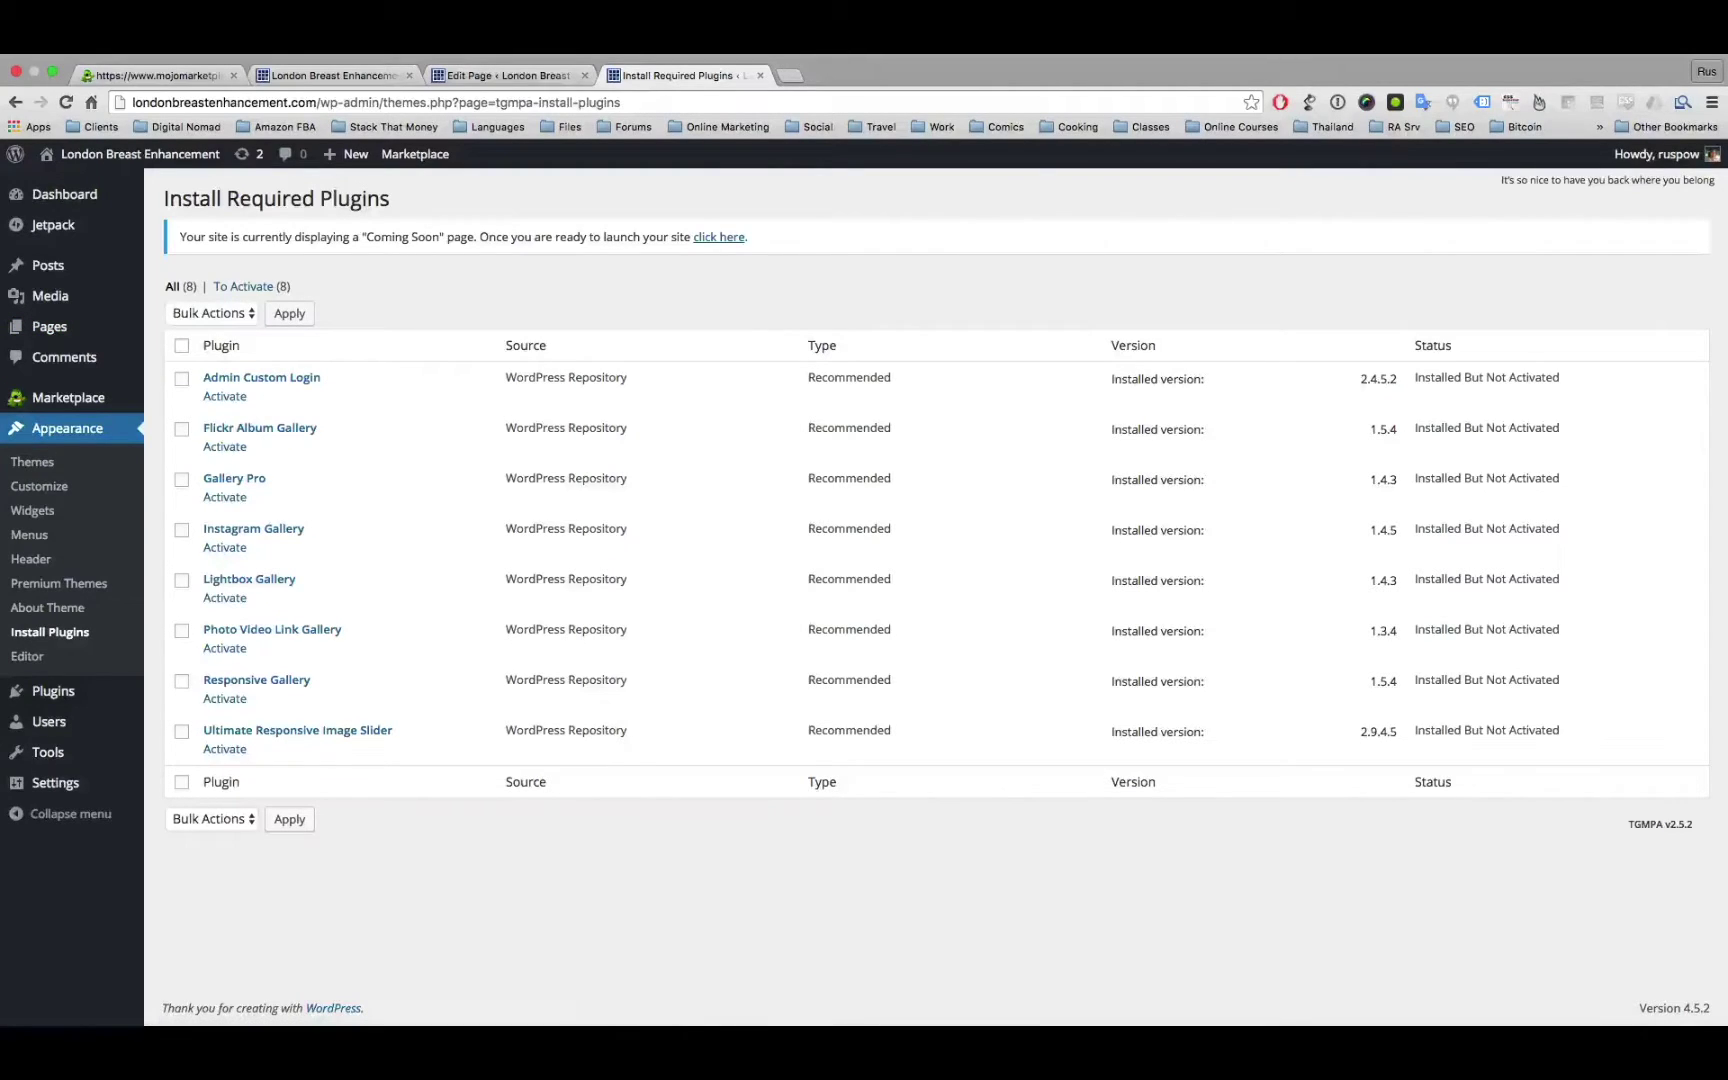
Step: Start a new post titled Site Launch with the body text Welcome to the new London Breast Enhancement website
{"action": "mouse_move", "coordinate": [48, 265]}
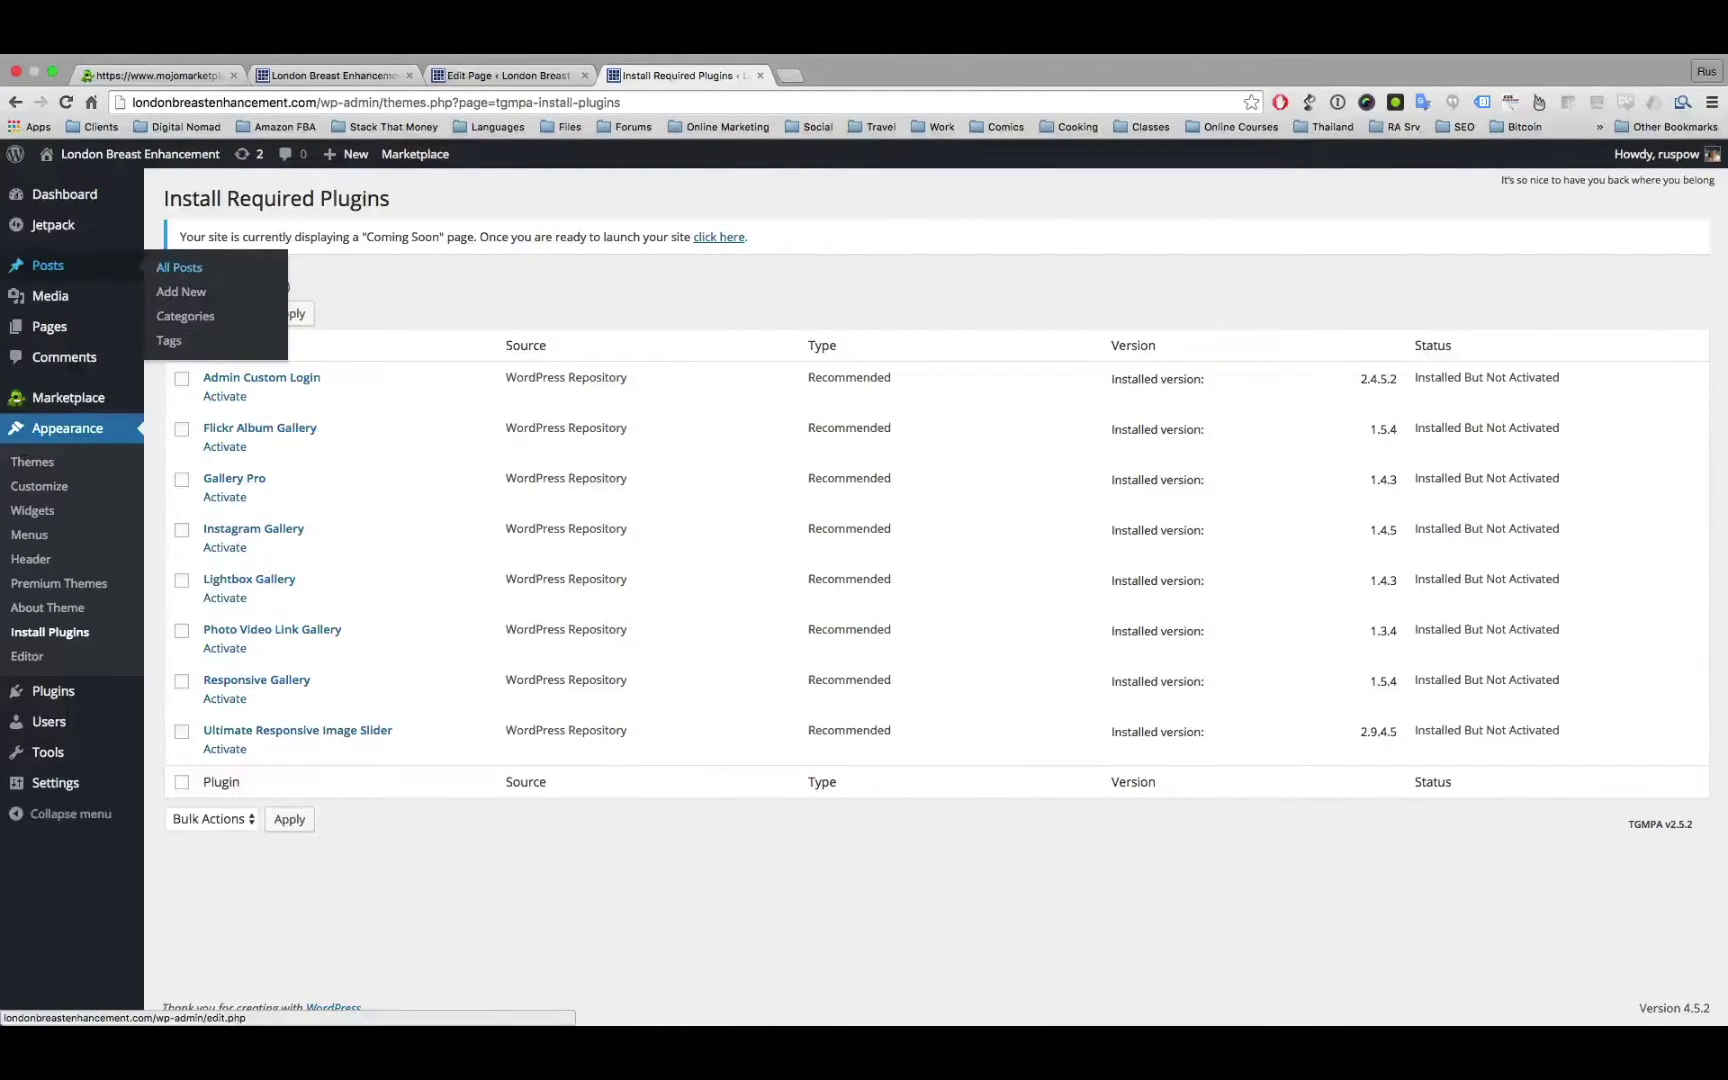
{"action": "left_click", "coordinate": [179, 267]}
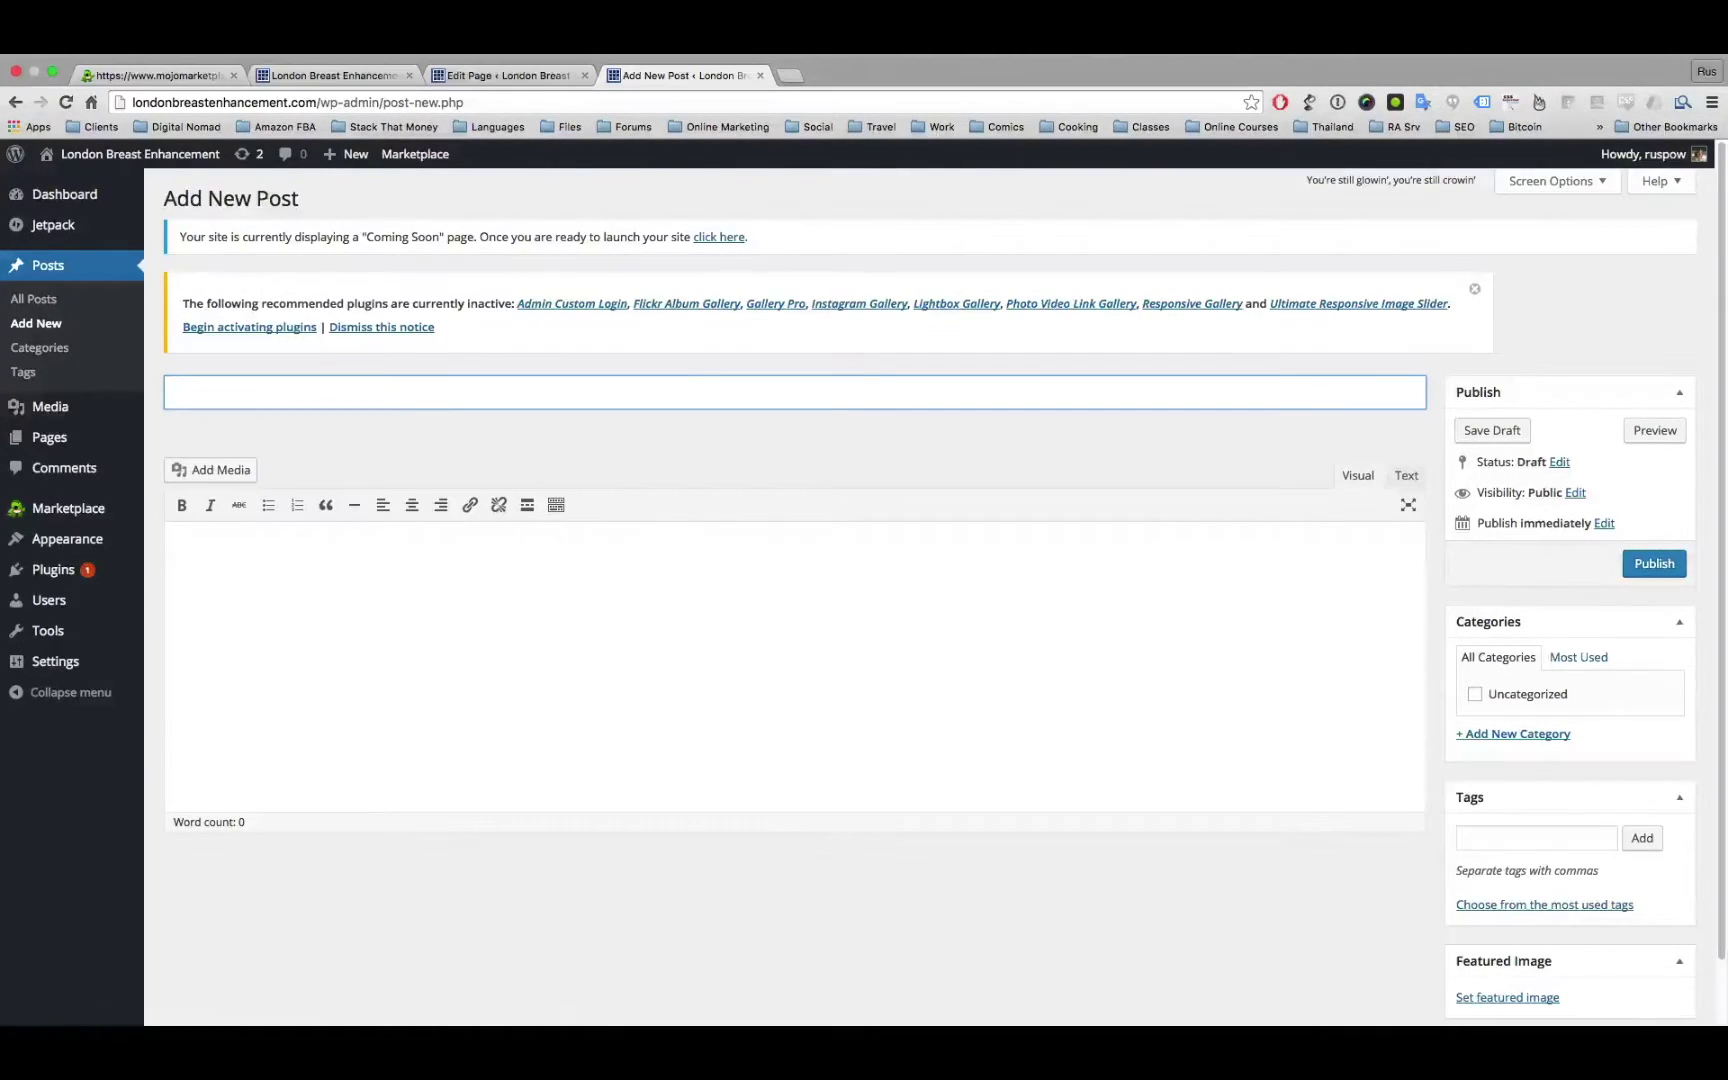
{"action": "type", "text": "Site Launch"}
{"action": "key", "text": "Tab"}
{"action": "type", "text": "Welcome "}
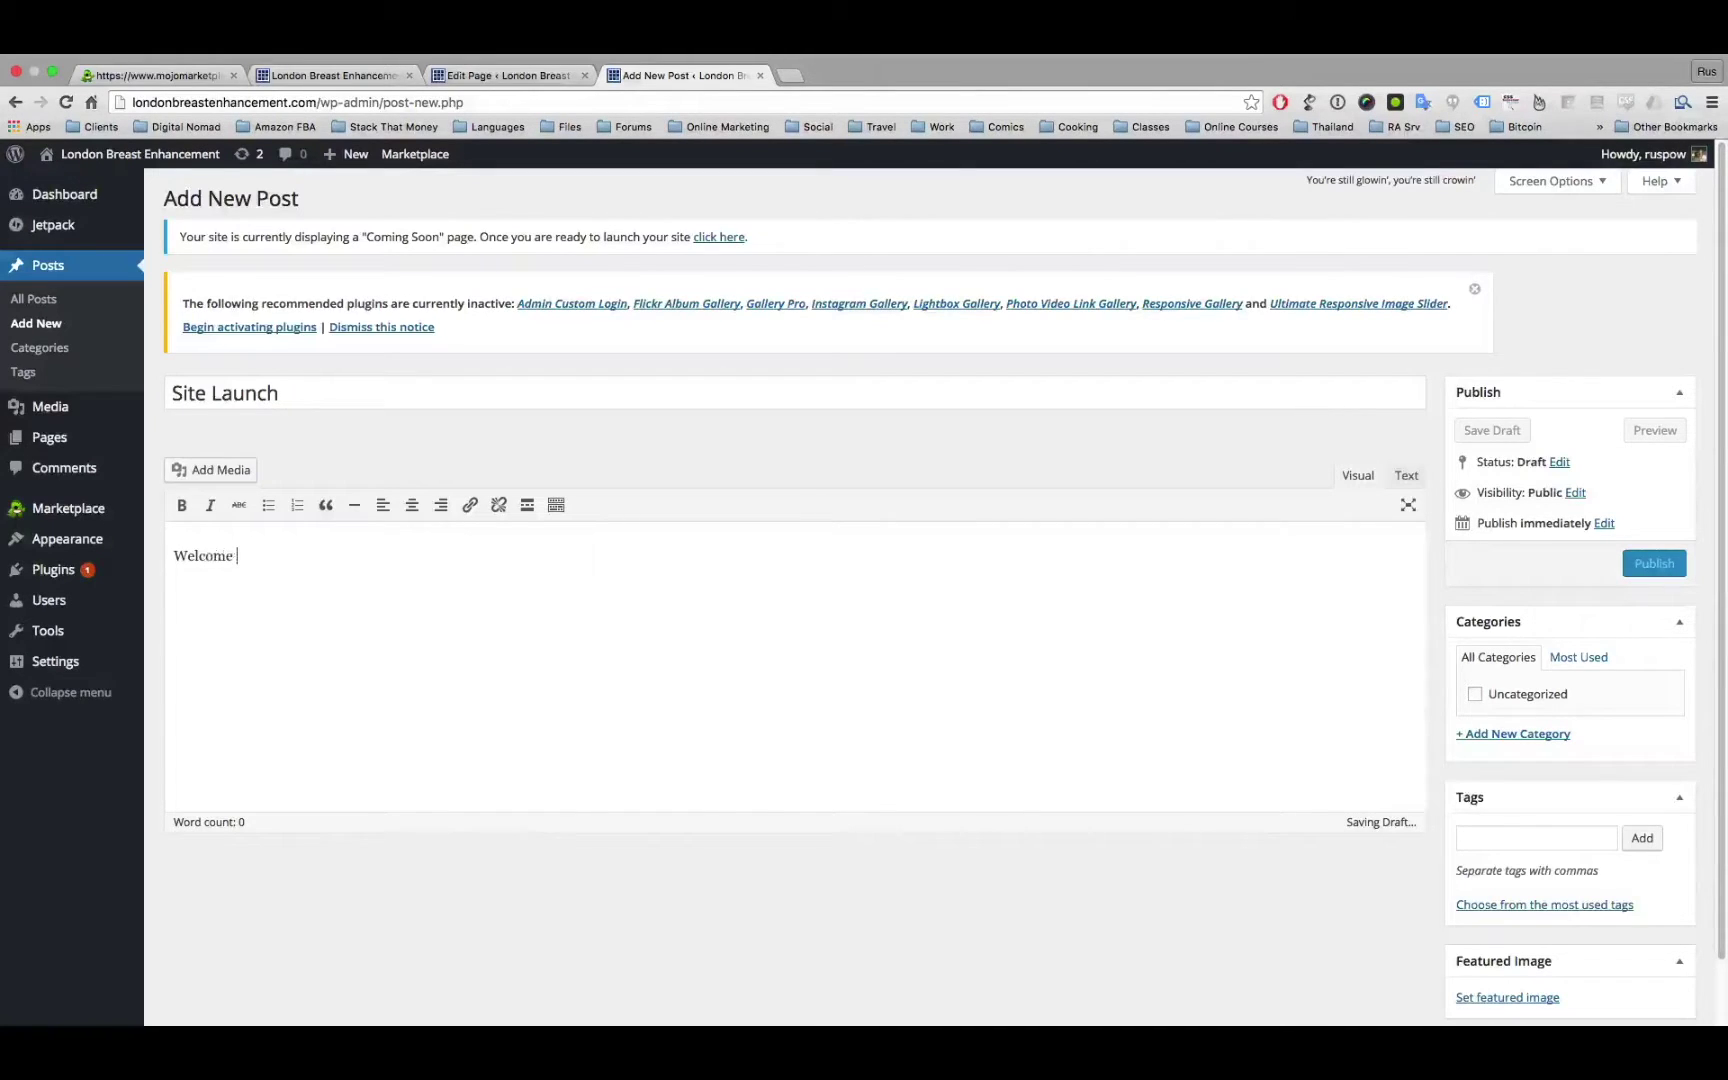
{"action": "type", "text": "to the new L"}
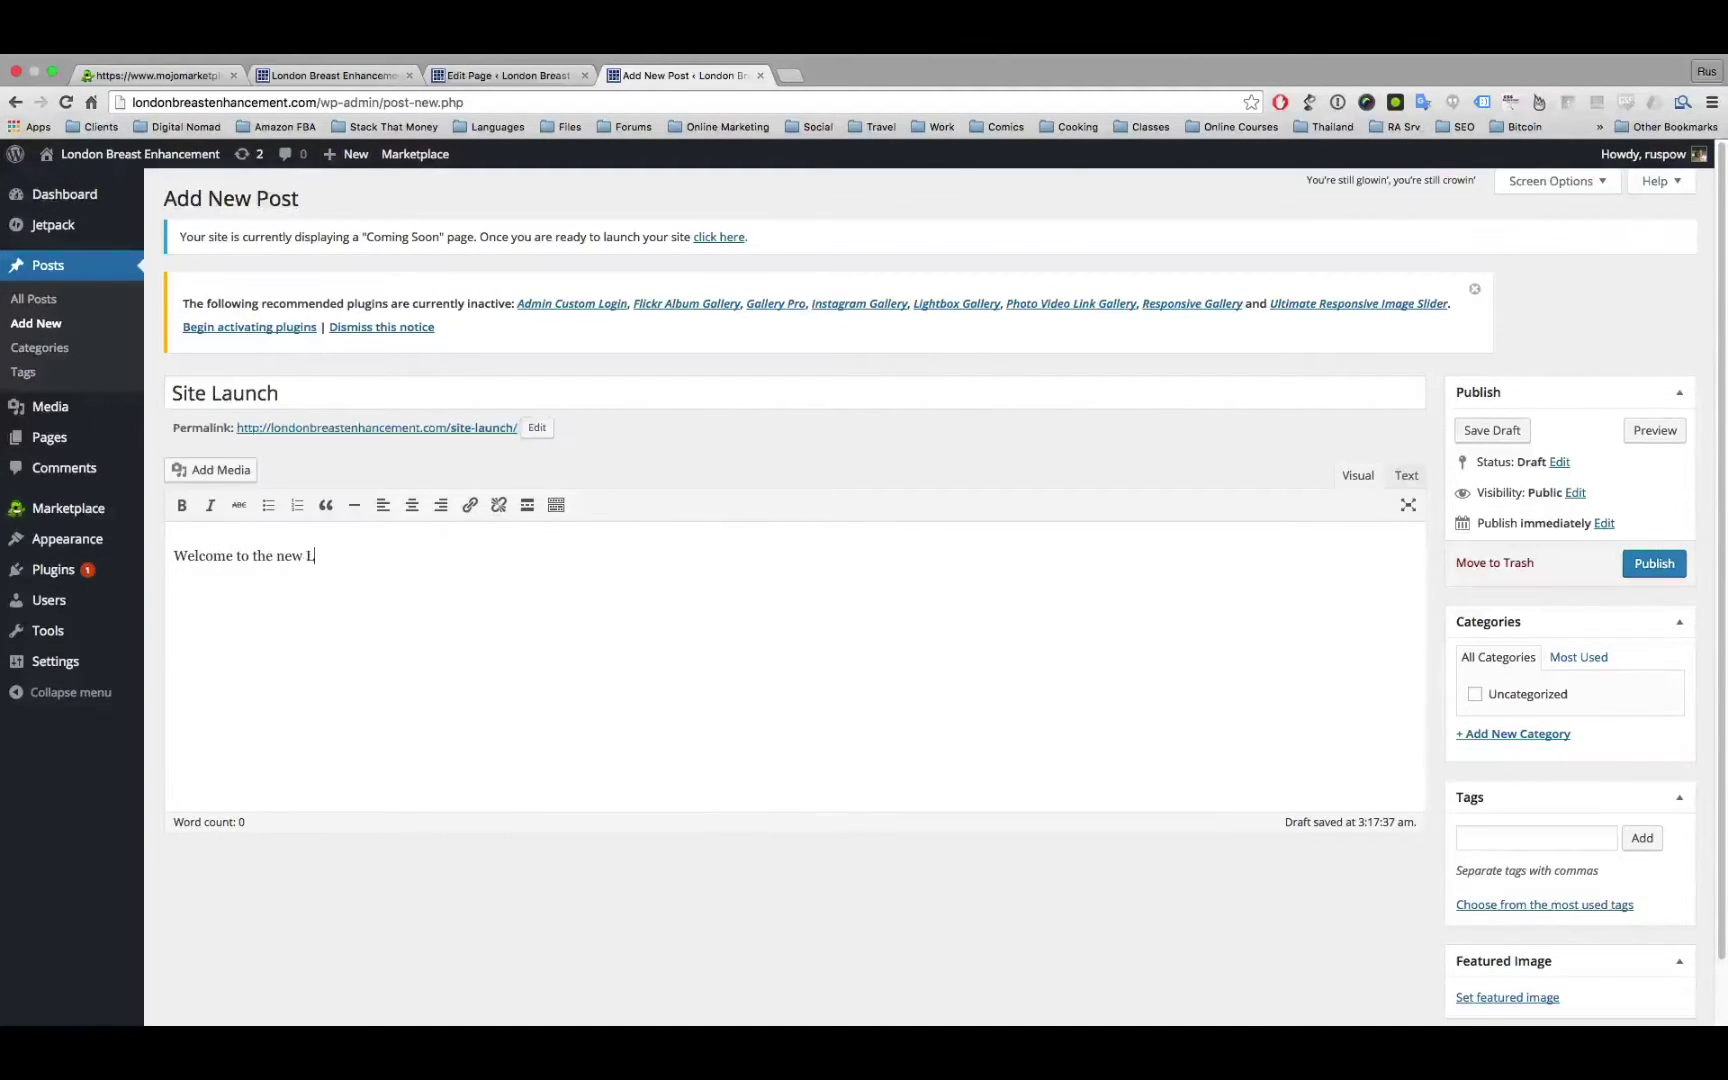
{"action": "type", "text": "ondon Breast Enh"}
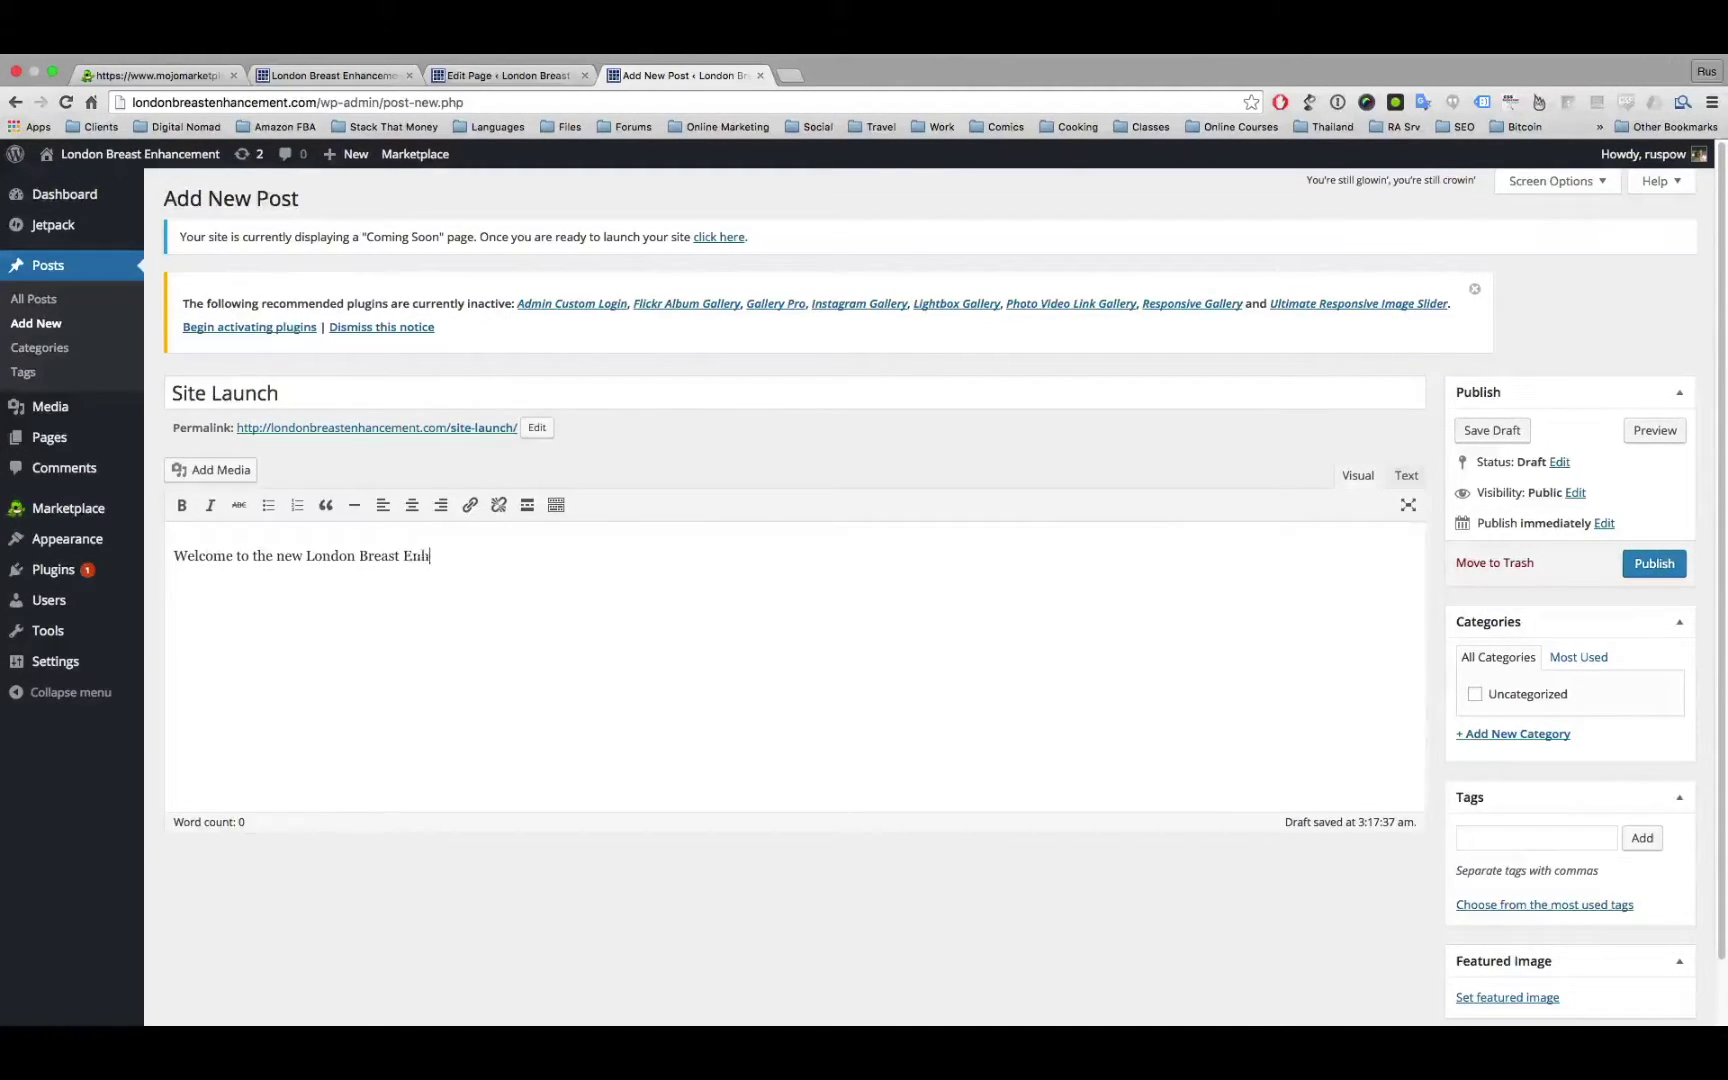
{"action": "type", "text": "ancement website"}
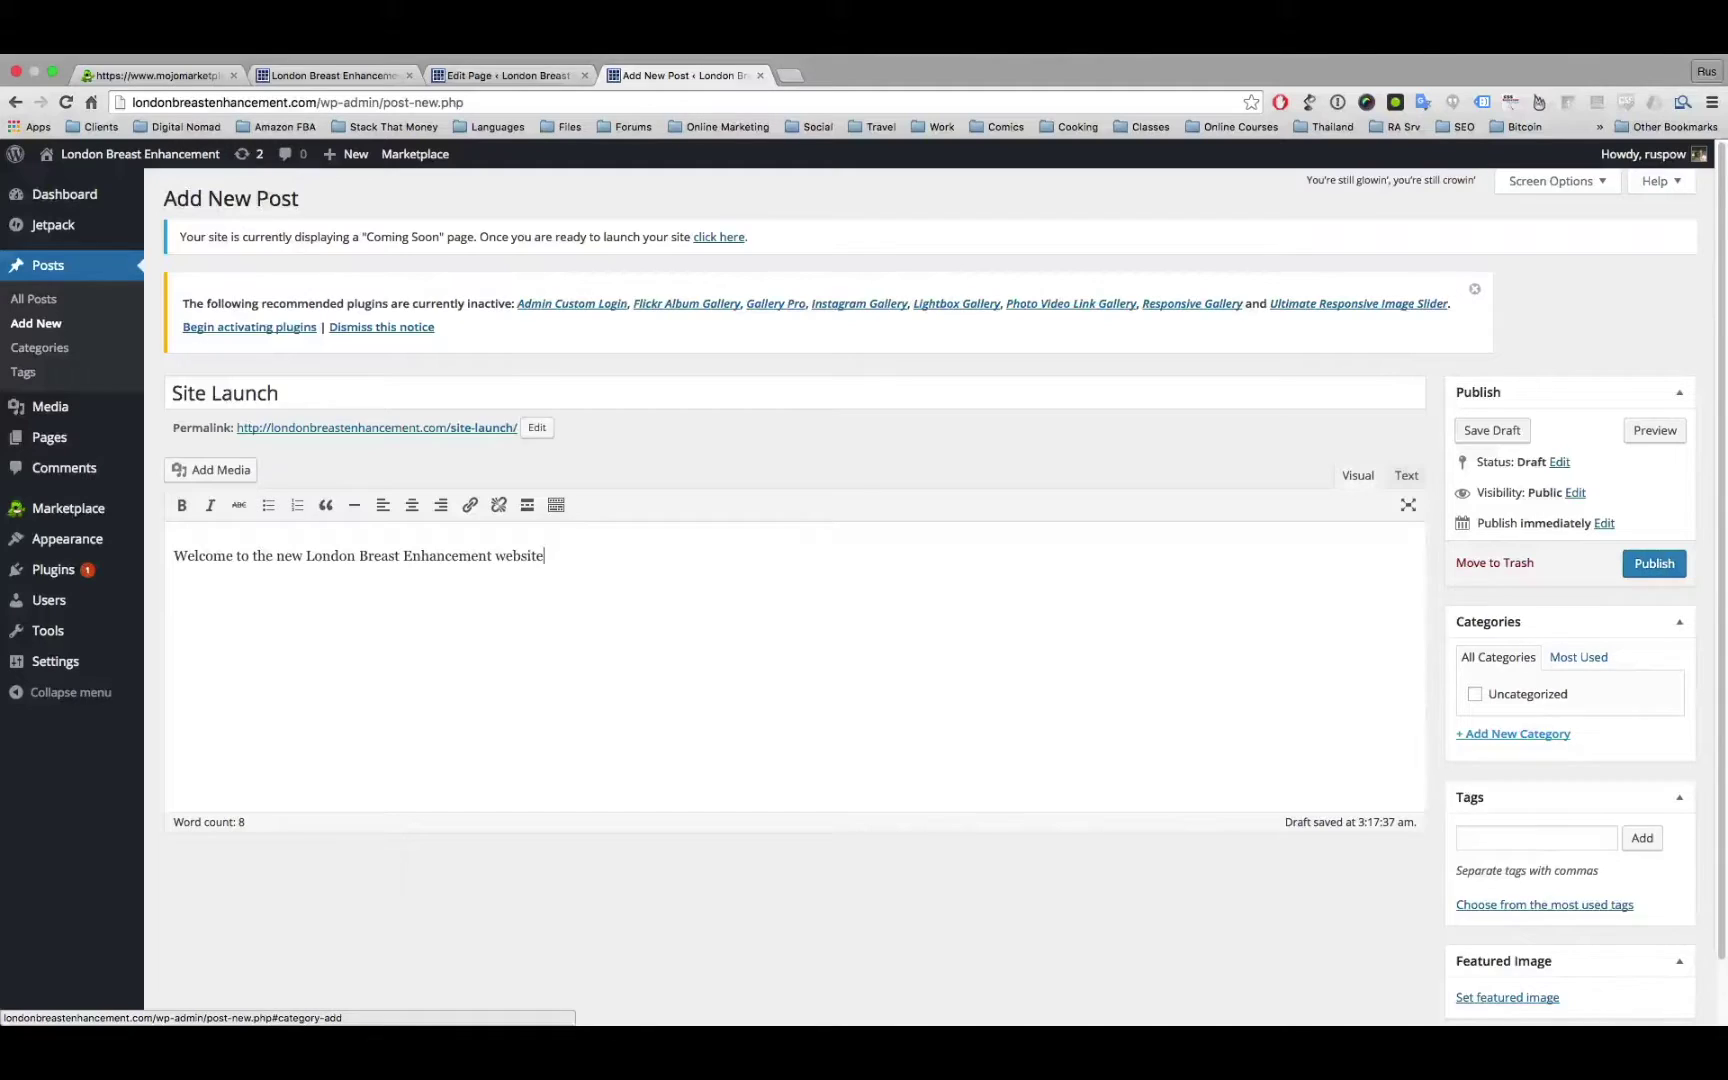
Step: Add a new category named News to the Site Launch post and publish the post
{"action": "left_click", "coordinate": [1513, 734]}
{"action": "type", "text": "New"}
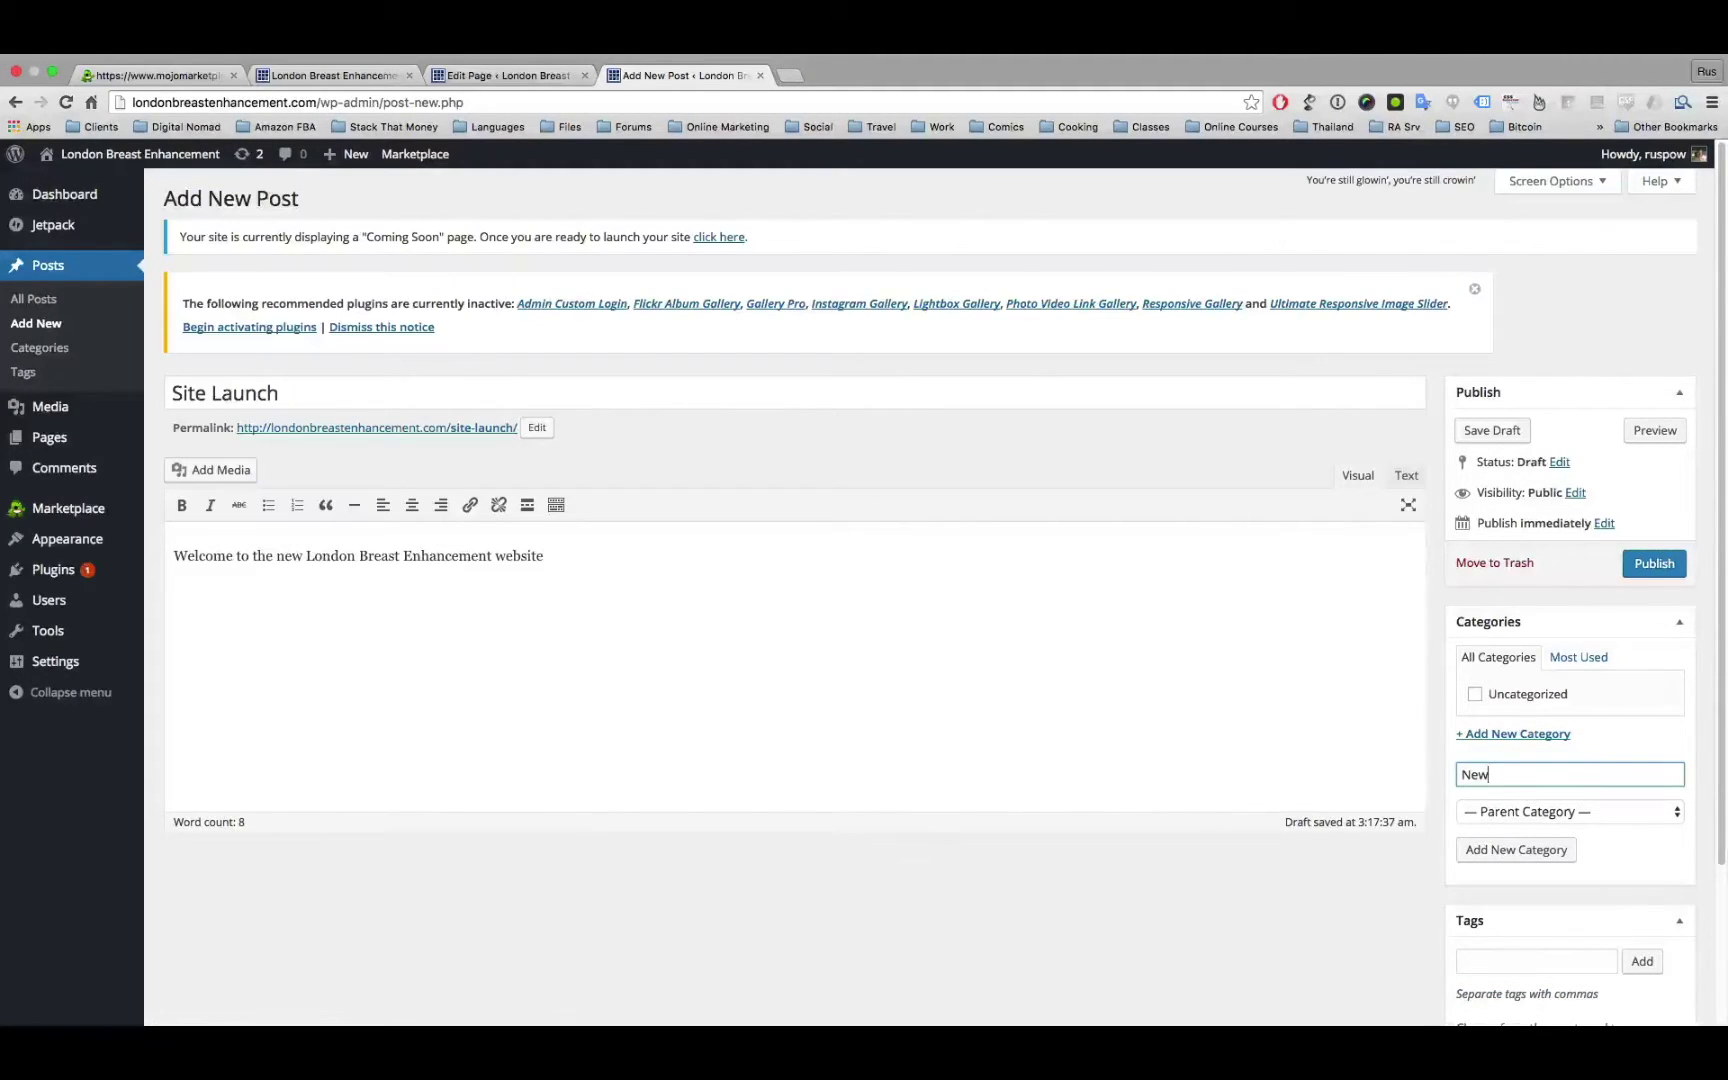
{"action": "type", "text": "s"}
{"action": "key", "text": "Return"}
{"action": "left_click", "coordinate": [1654, 564]}
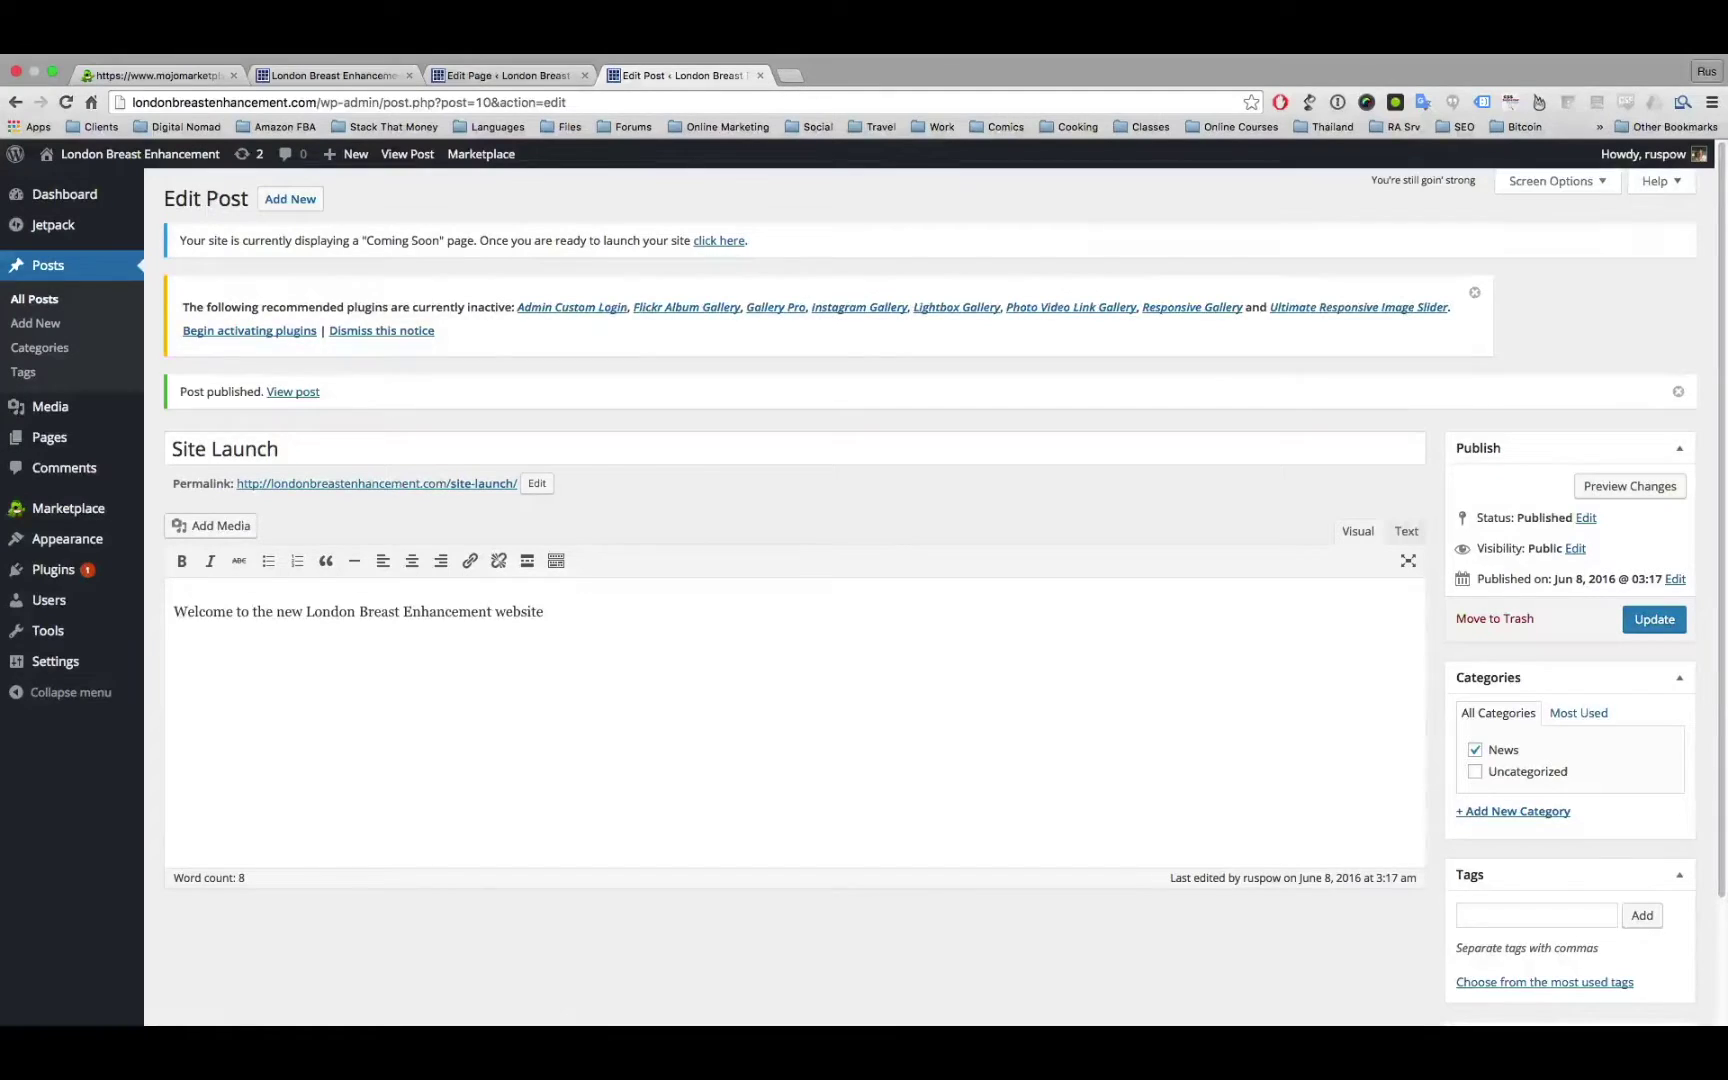
Step: Set the site's front page to the static page London Breast Enhancement and save the reading settings
{"action": "mouse_move", "coordinate": [55, 661]}
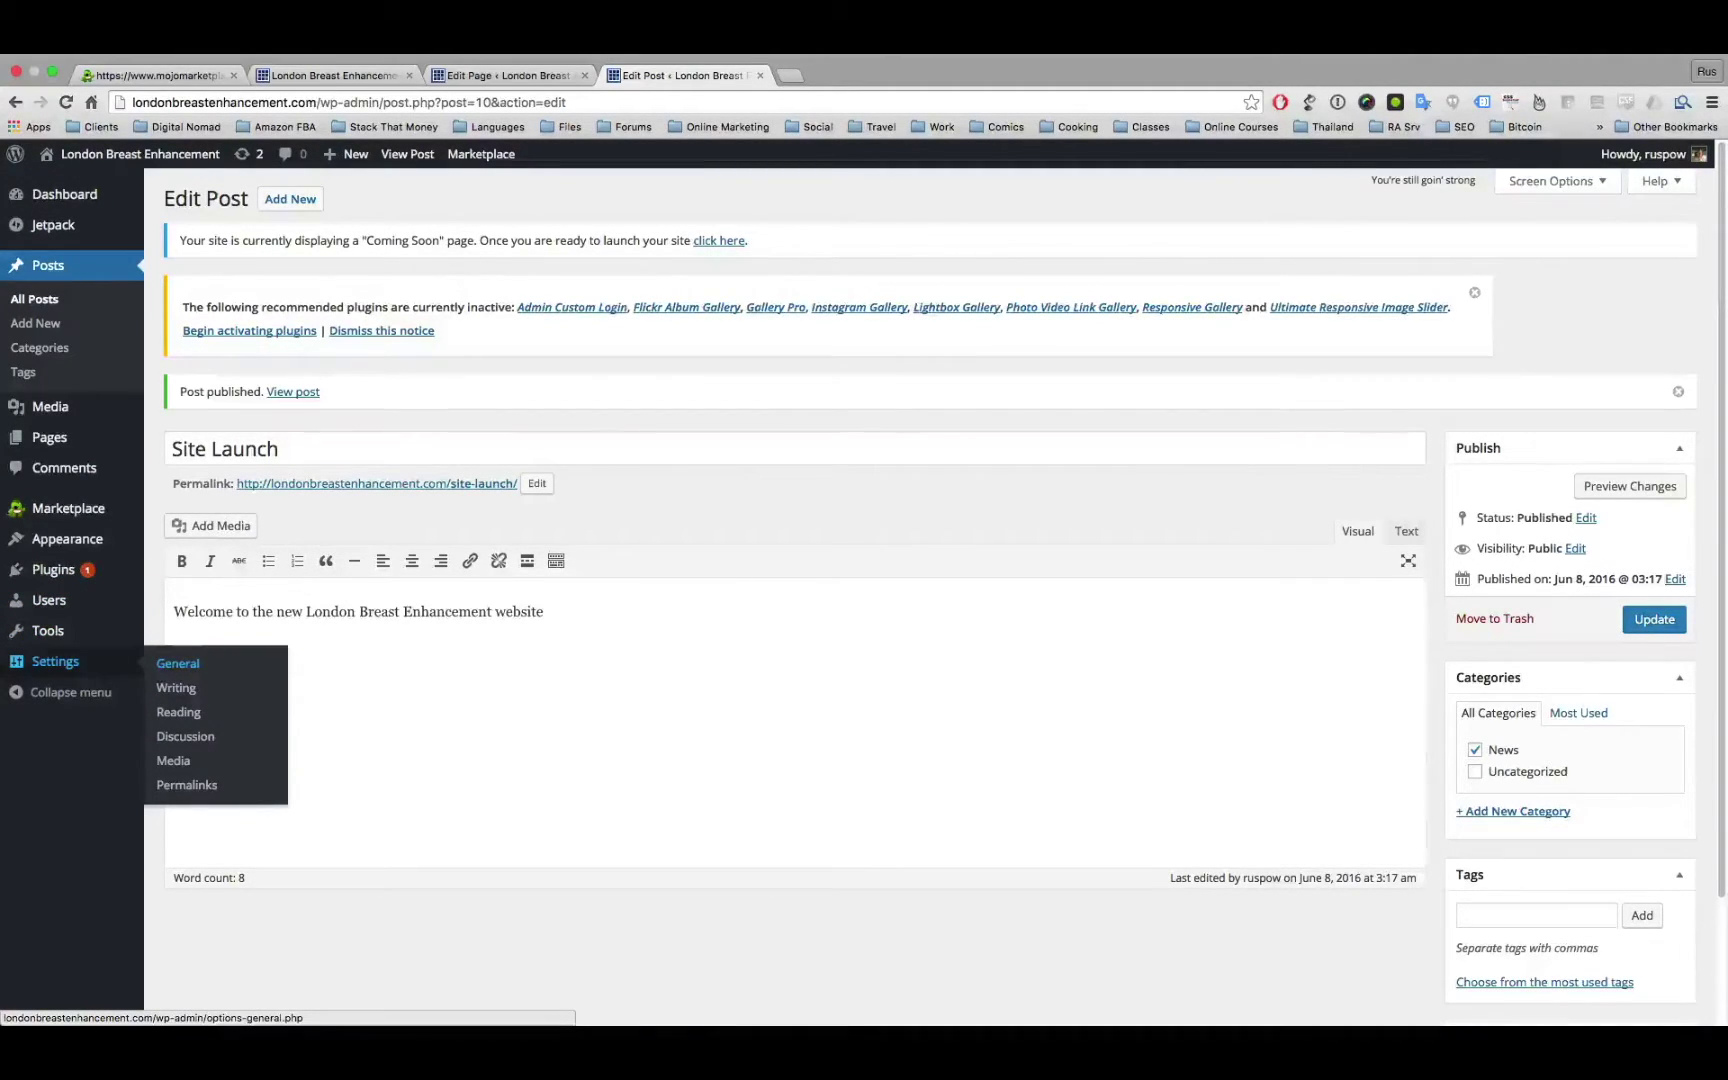
{"action": "left_click", "coordinate": [178, 712]}
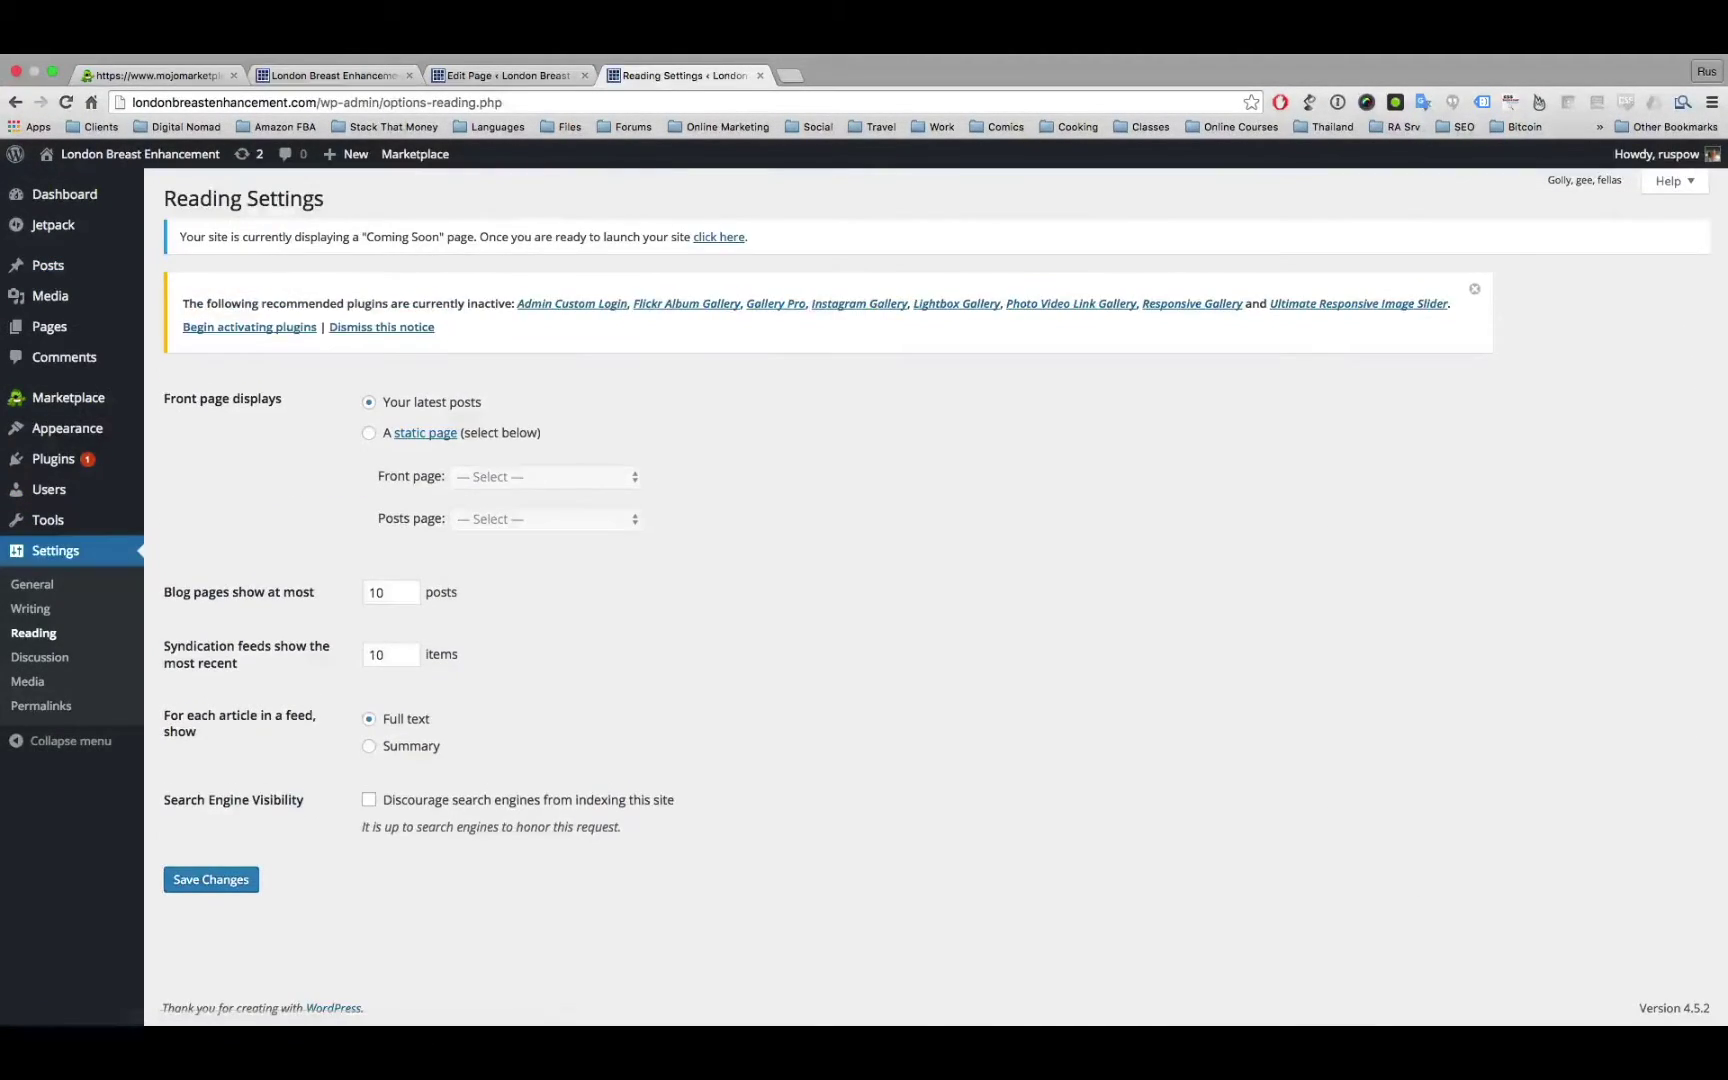
{"action": "left_click", "coordinate": [369, 432]}
{"action": "left_click", "coordinate": [545, 476]}
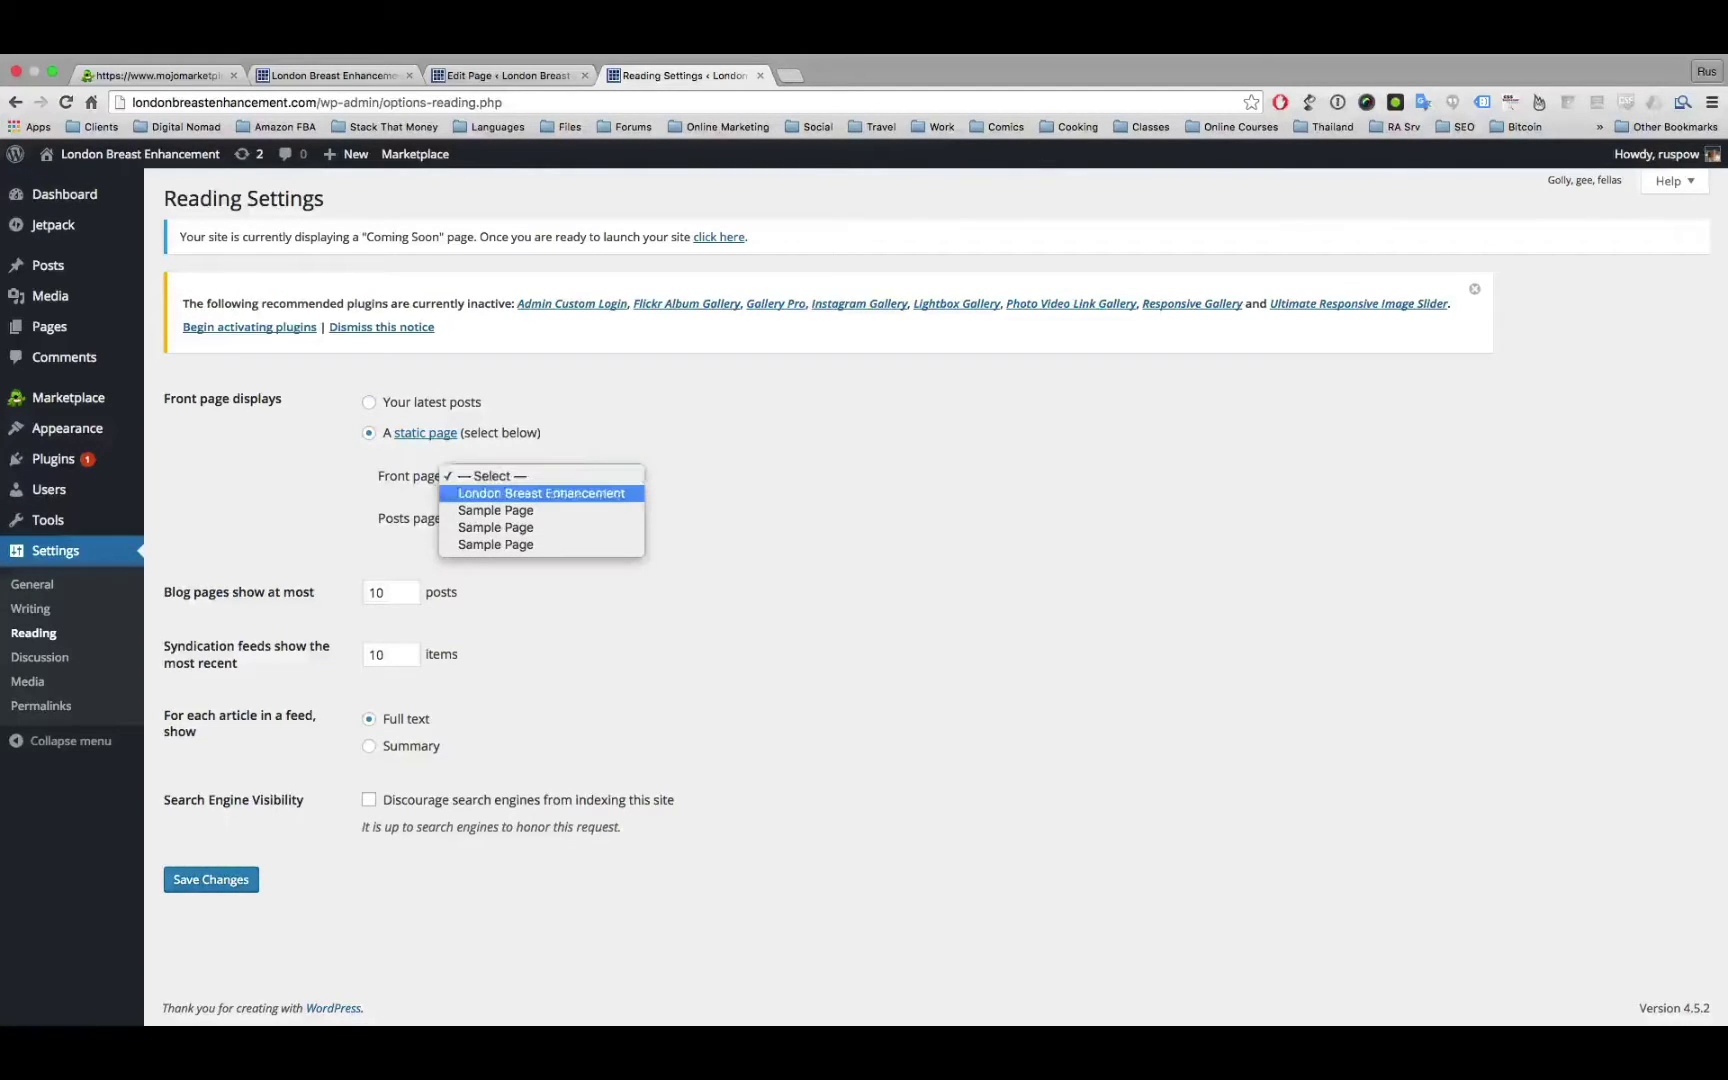
{"action": "left_click", "coordinate": [541, 493]}
{"action": "left_click", "coordinate": [211, 879]}
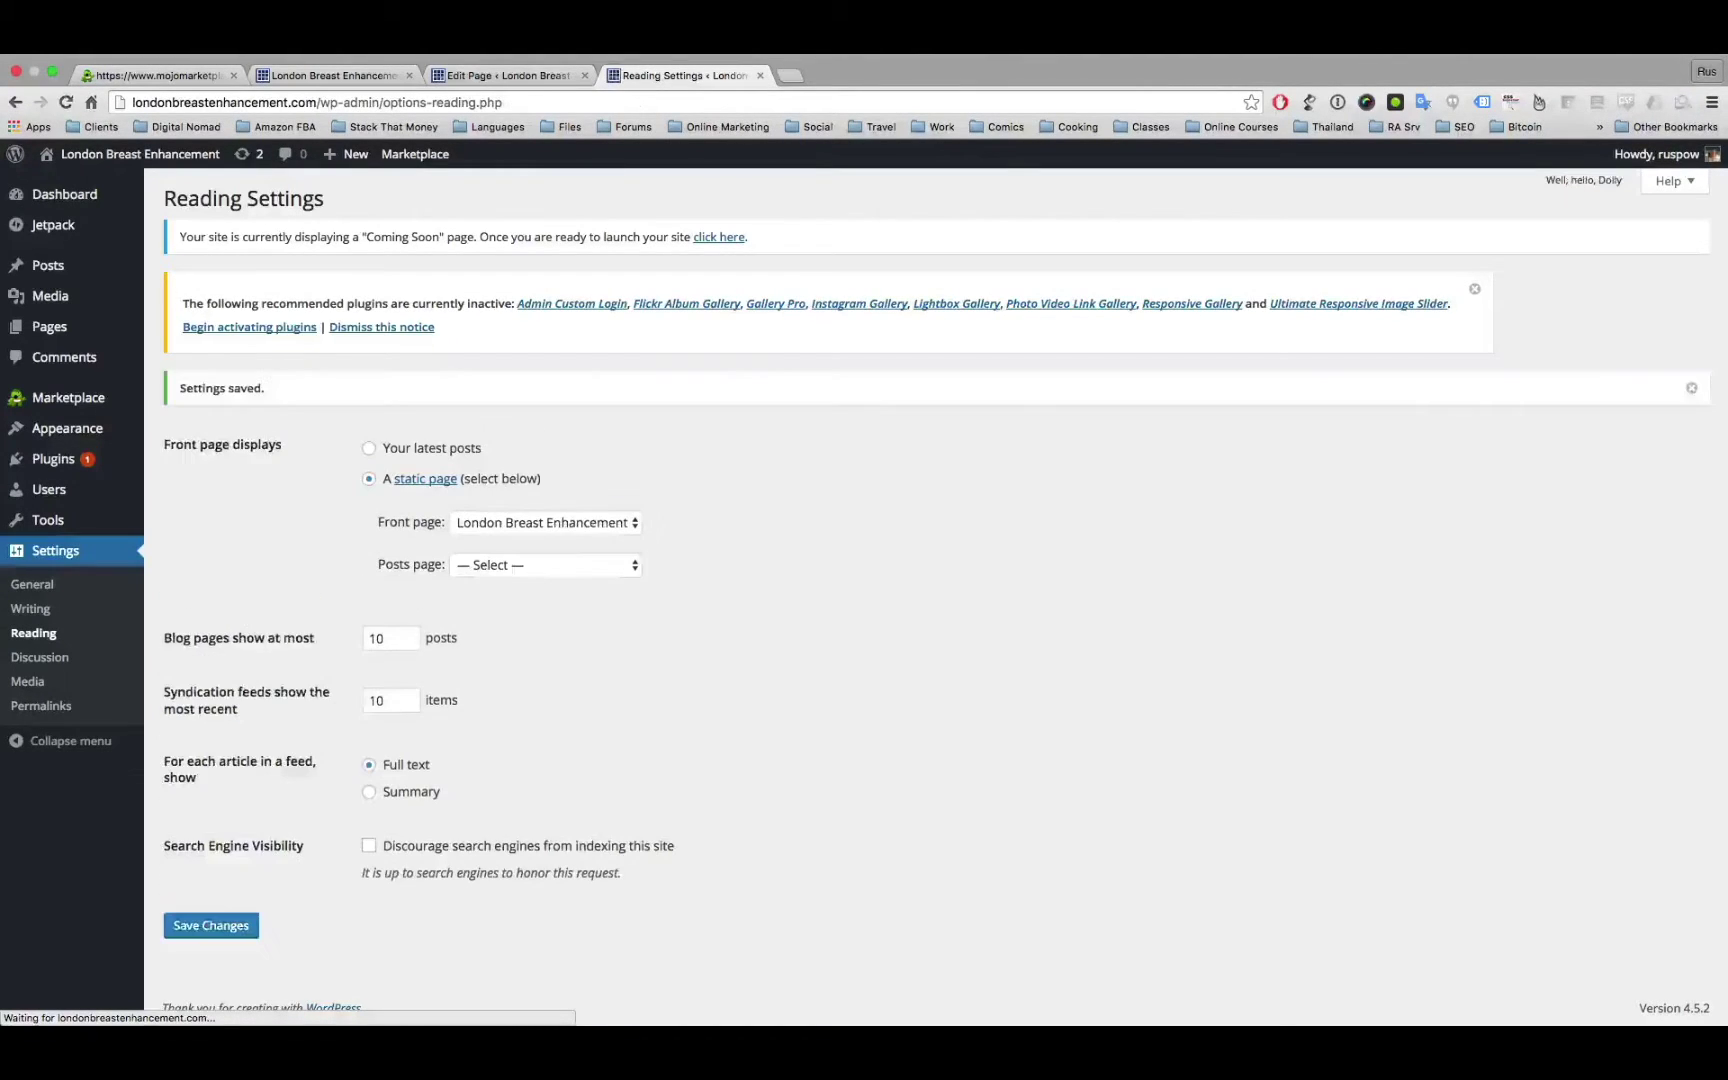
Step: Launch the site out of its Coming Soon mode and look over the live front page
{"action": "mouse_move", "coordinate": [140, 154]}
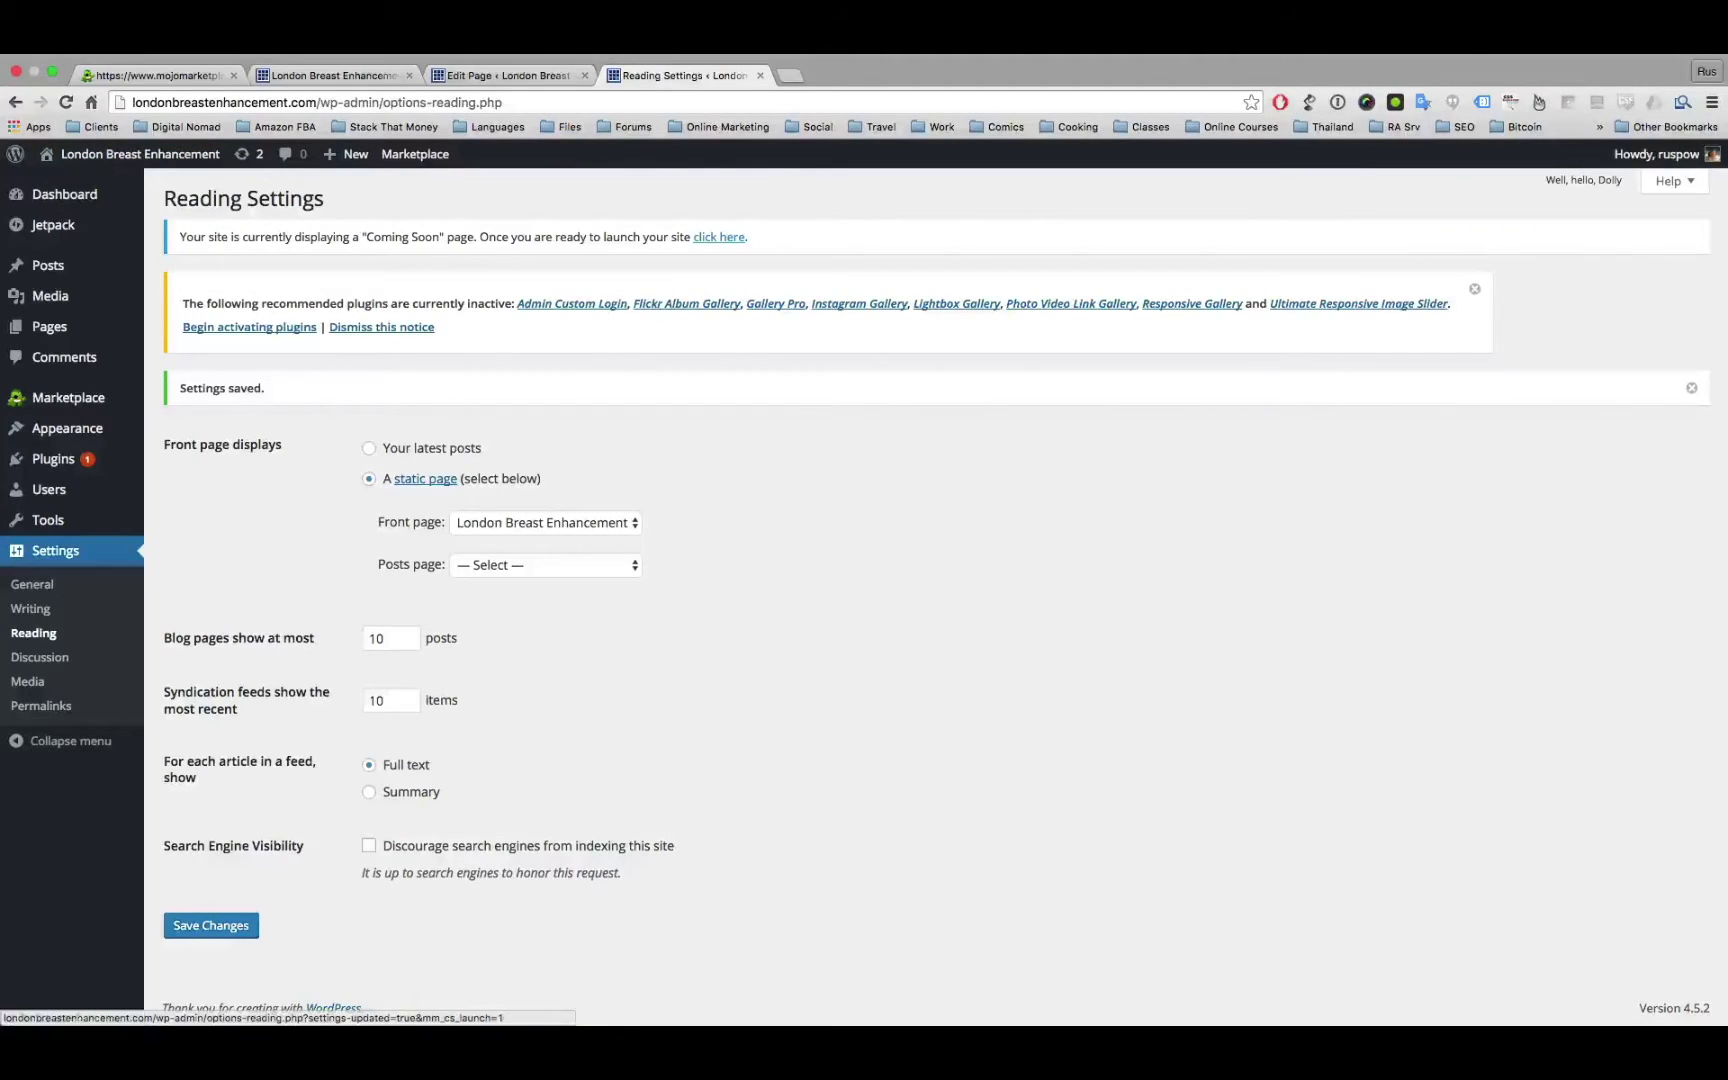
{"action": "left_click", "coordinate": [719, 237]}
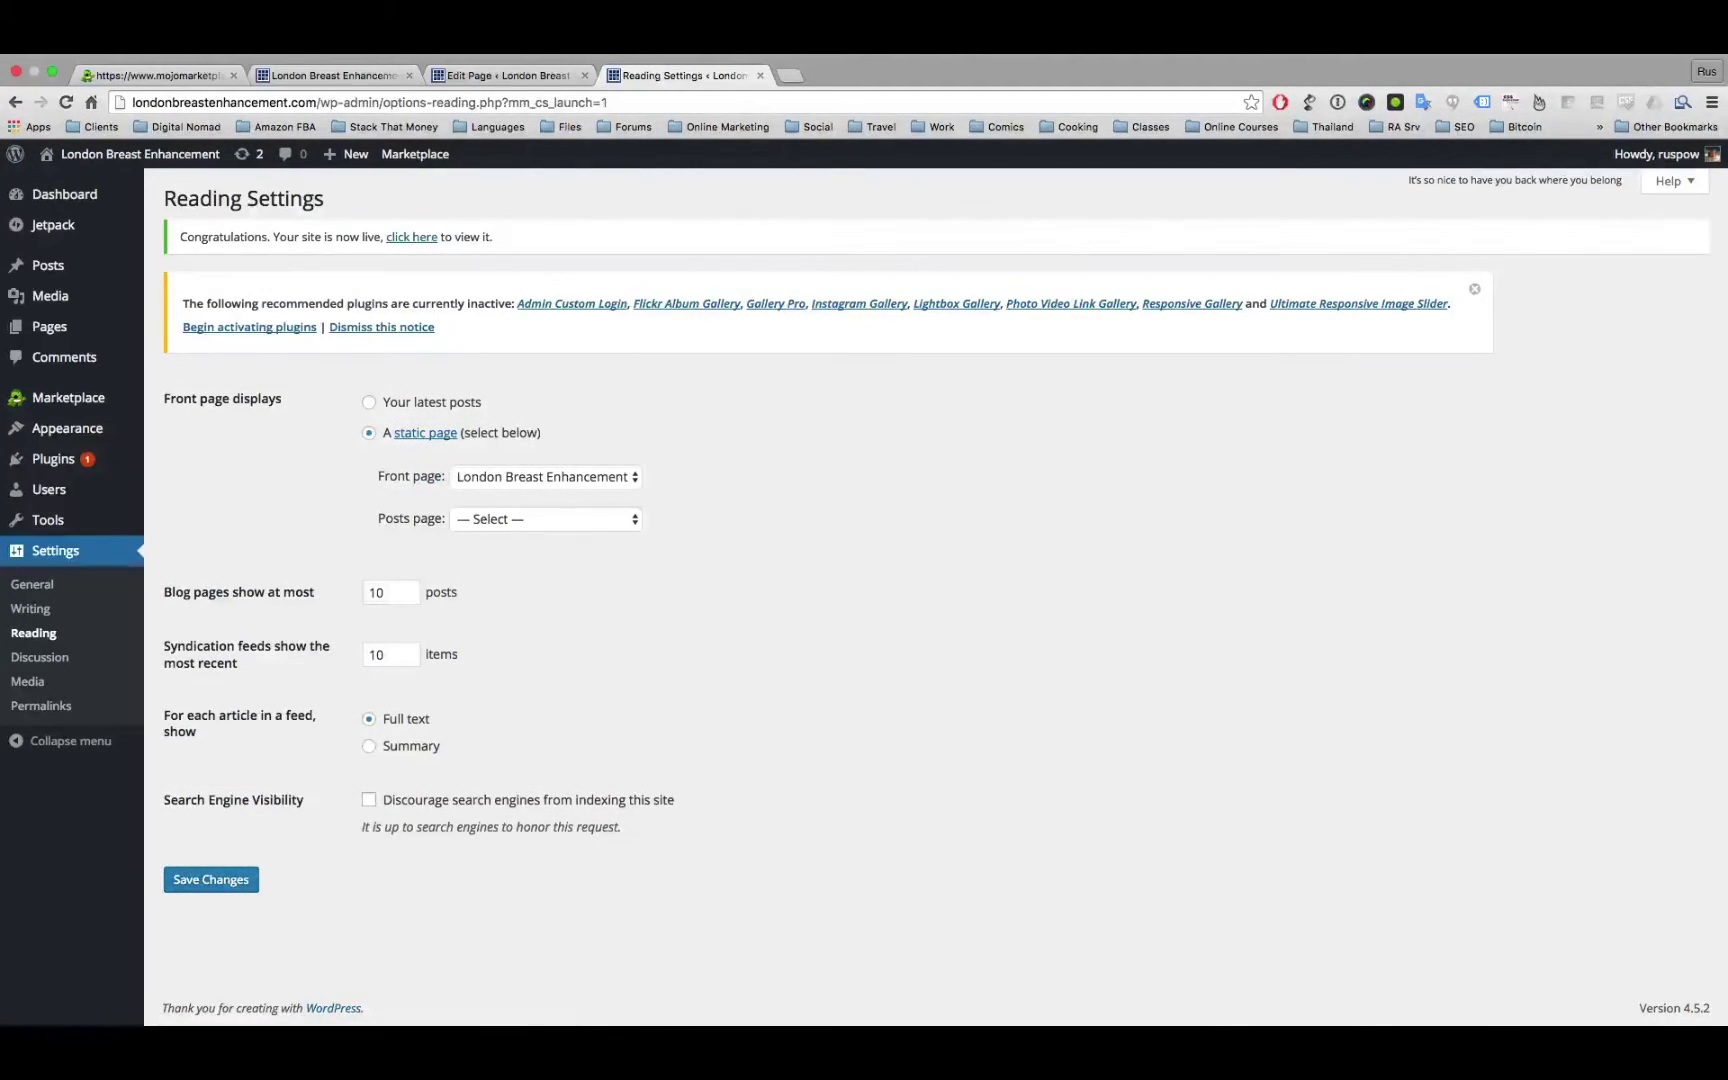
{"action": "left_click", "coordinate": [411, 238], "text": "super"}
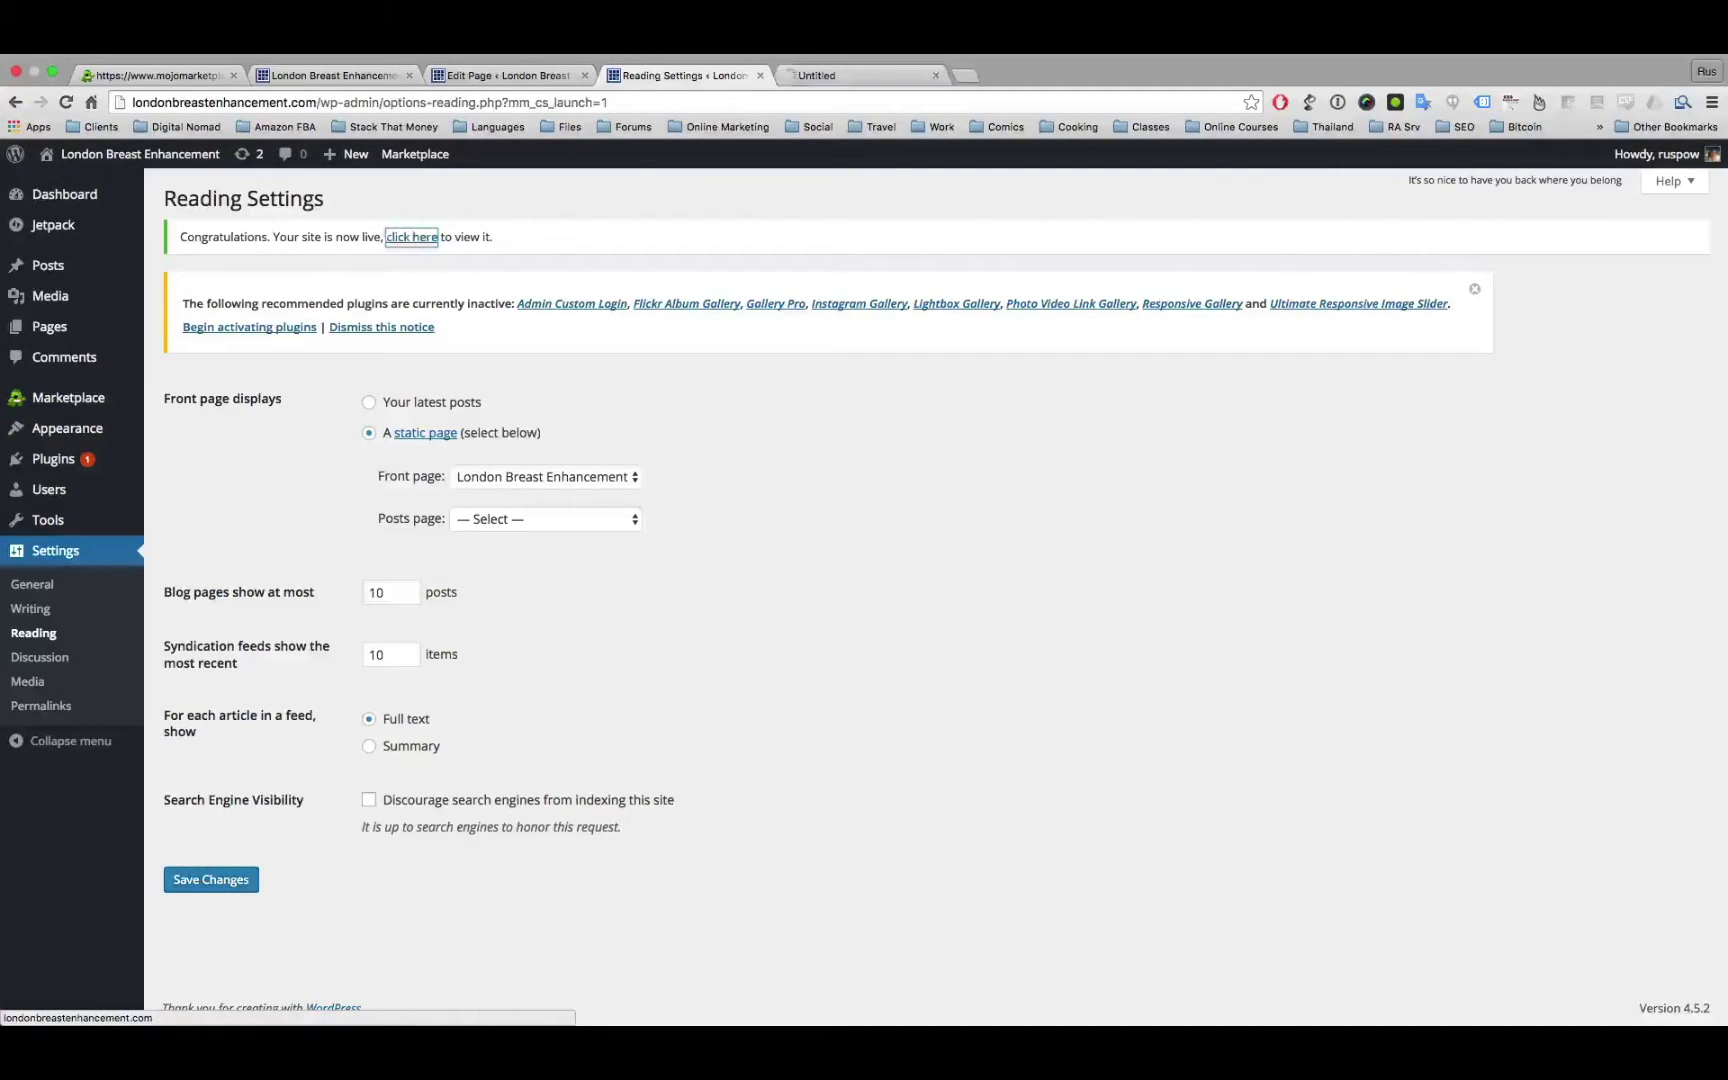
{"action": "key", "text": "ctrl+Tab"}
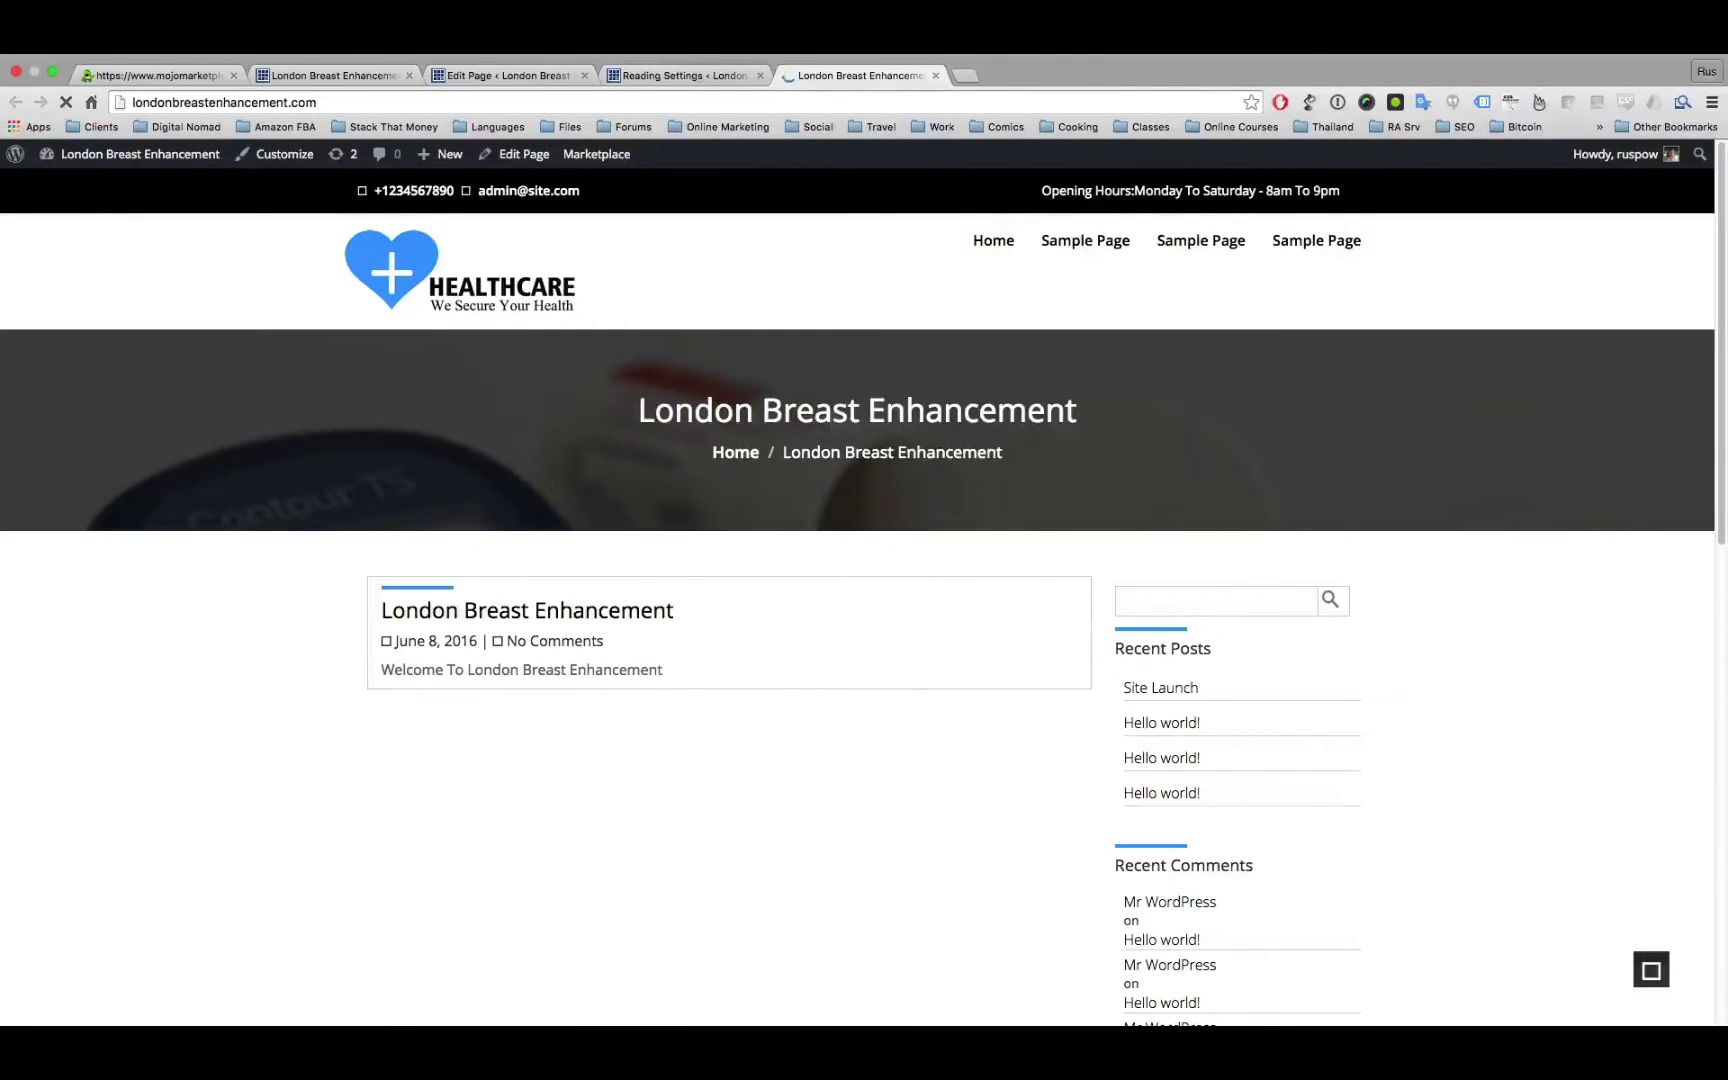
{"action": "scroll", "coordinate": [860, 600], "scroll_direction": "down", "scroll_amount": 5}
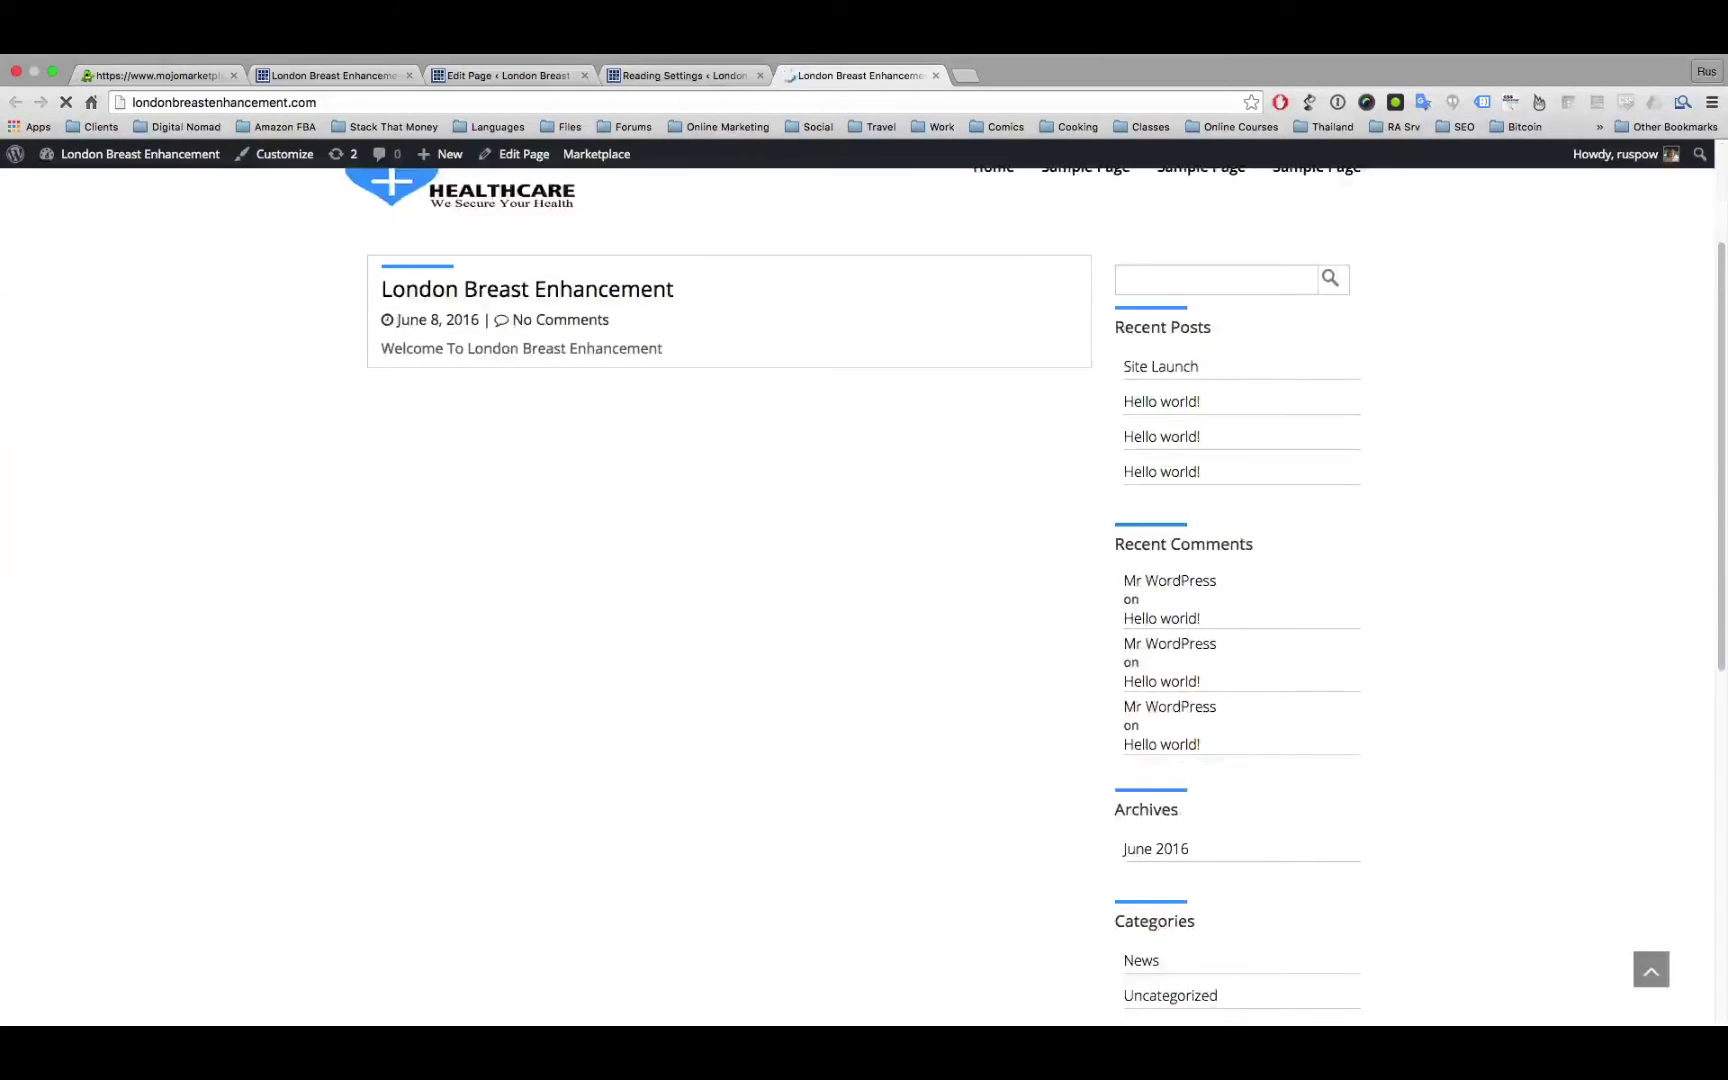
{"action": "scroll", "coordinate": [860, 600], "scroll_direction": "down", "scroll_amount": 10}
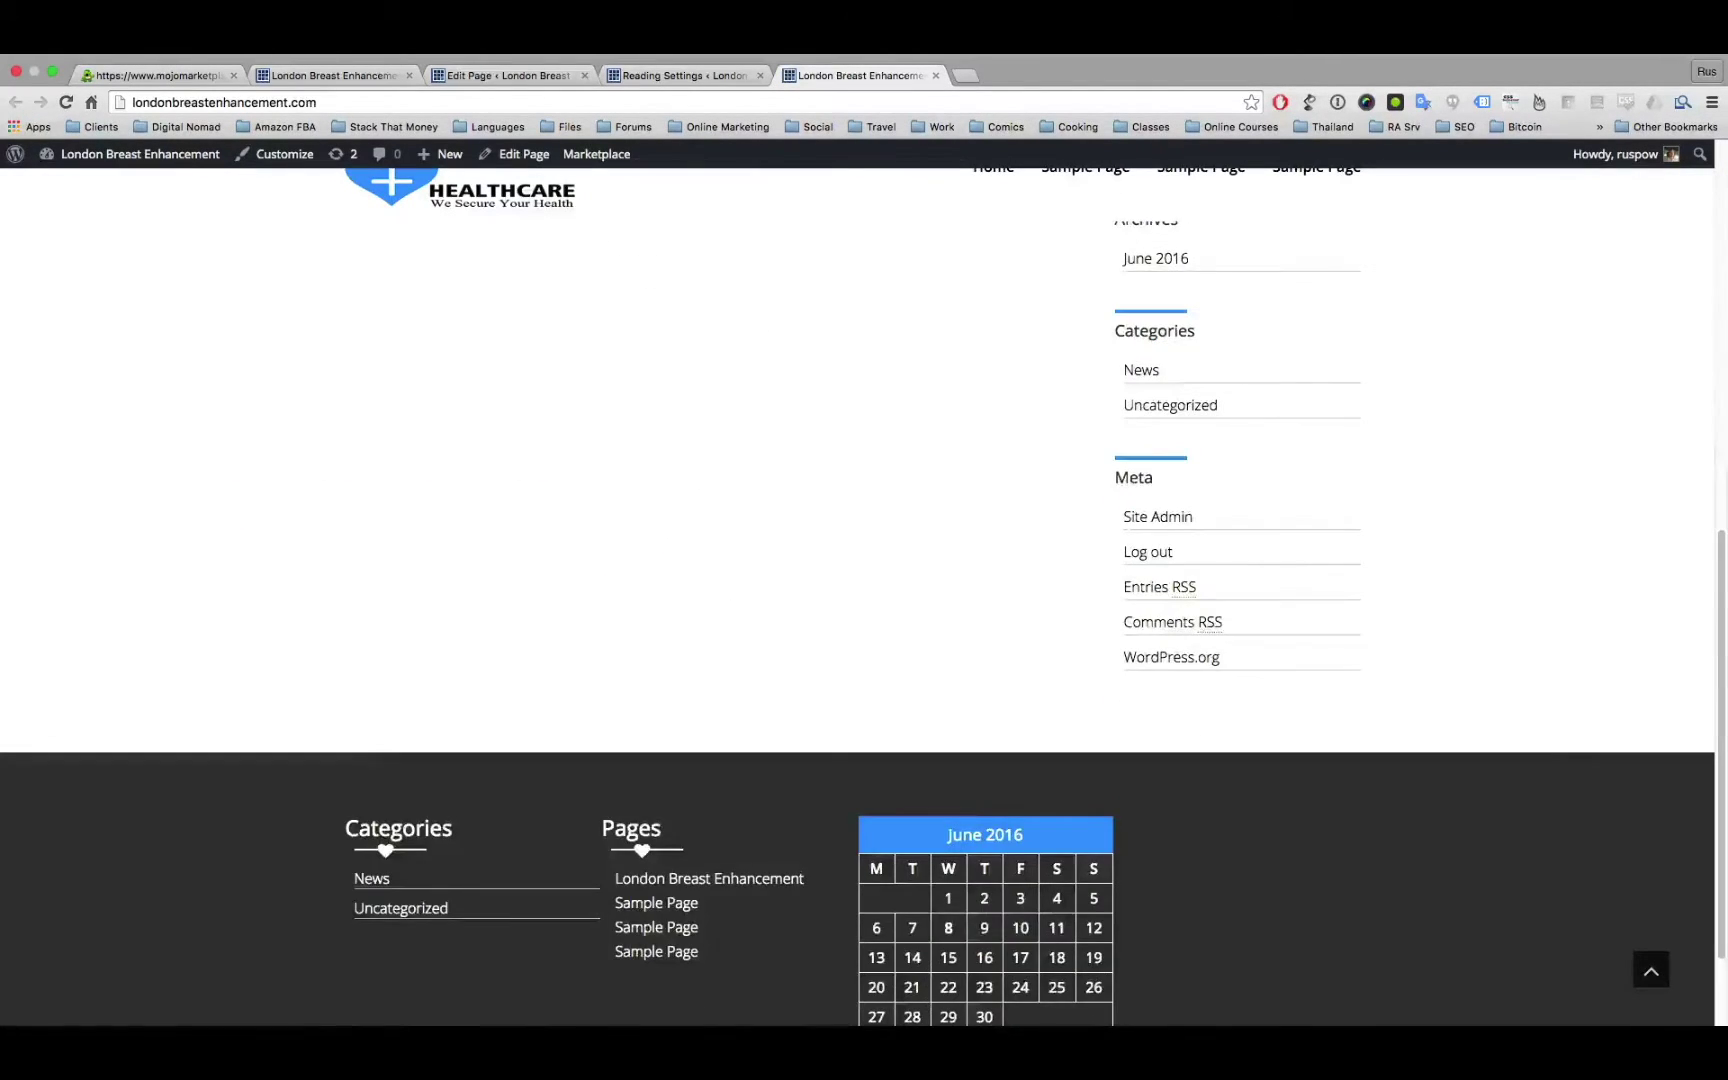
{"action": "scroll", "coordinate": [860, 600], "scroll_direction": "up", "scroll_amount": 15}
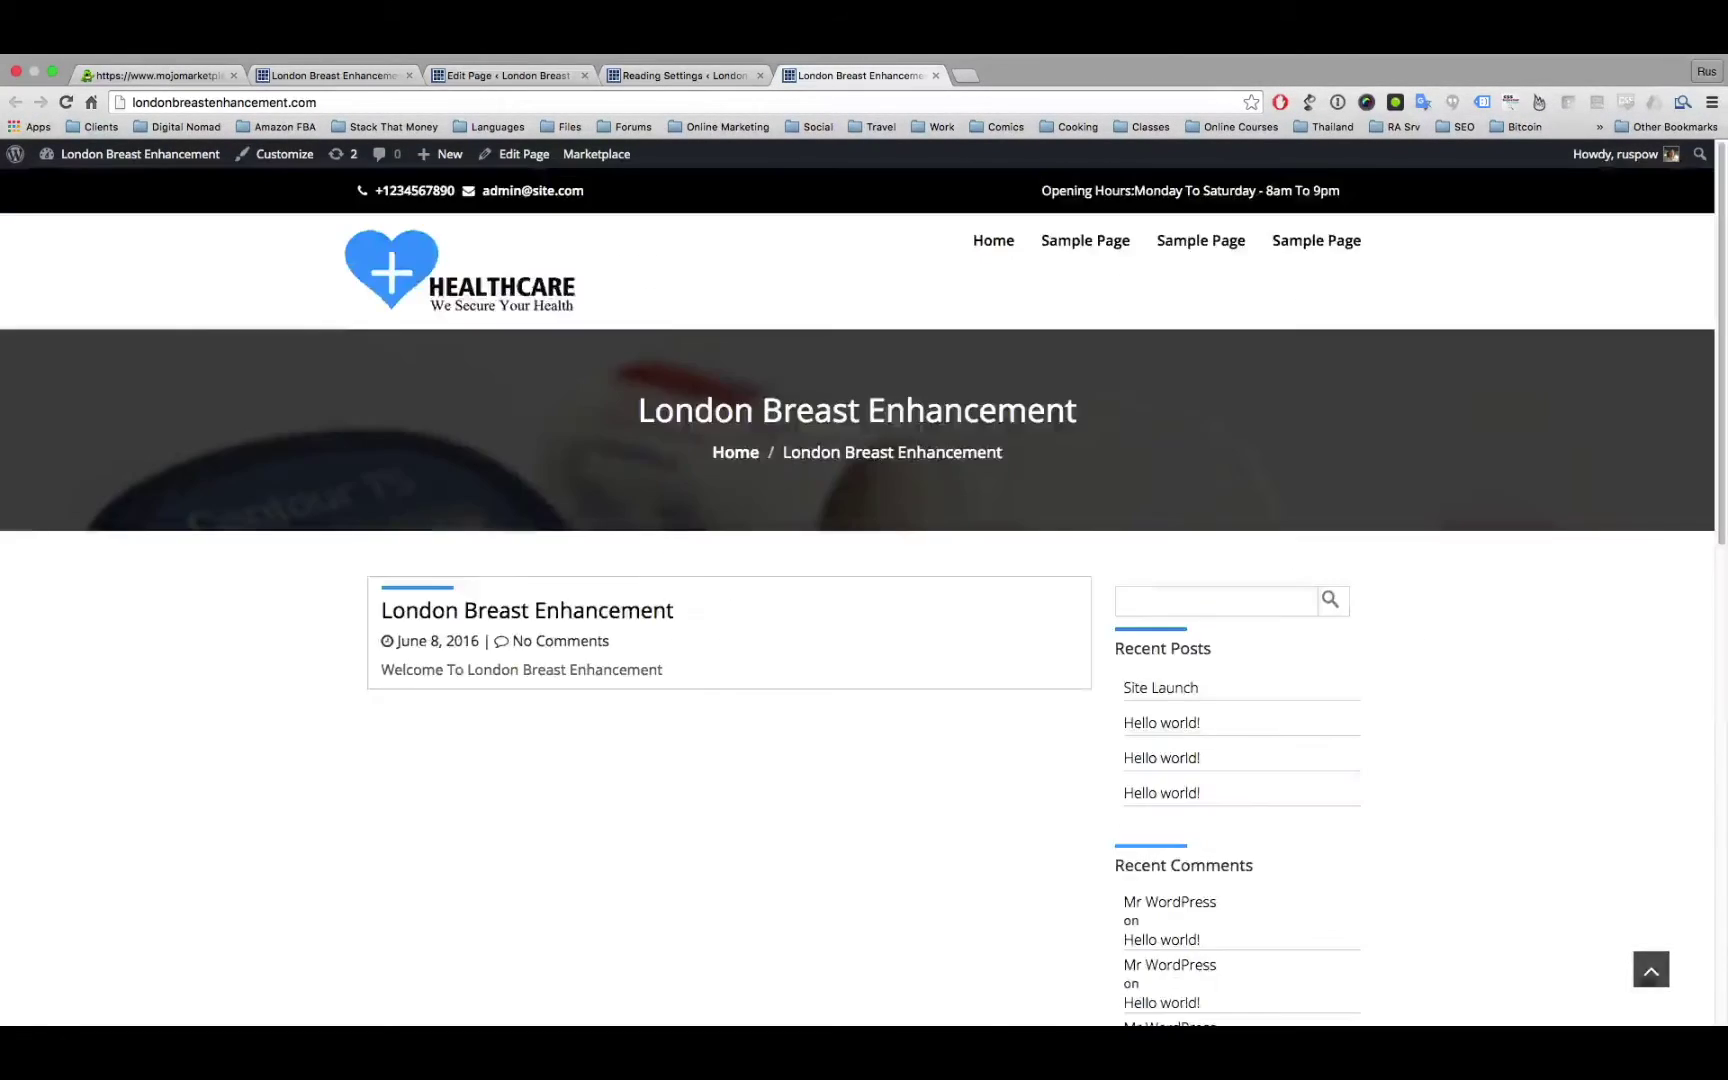